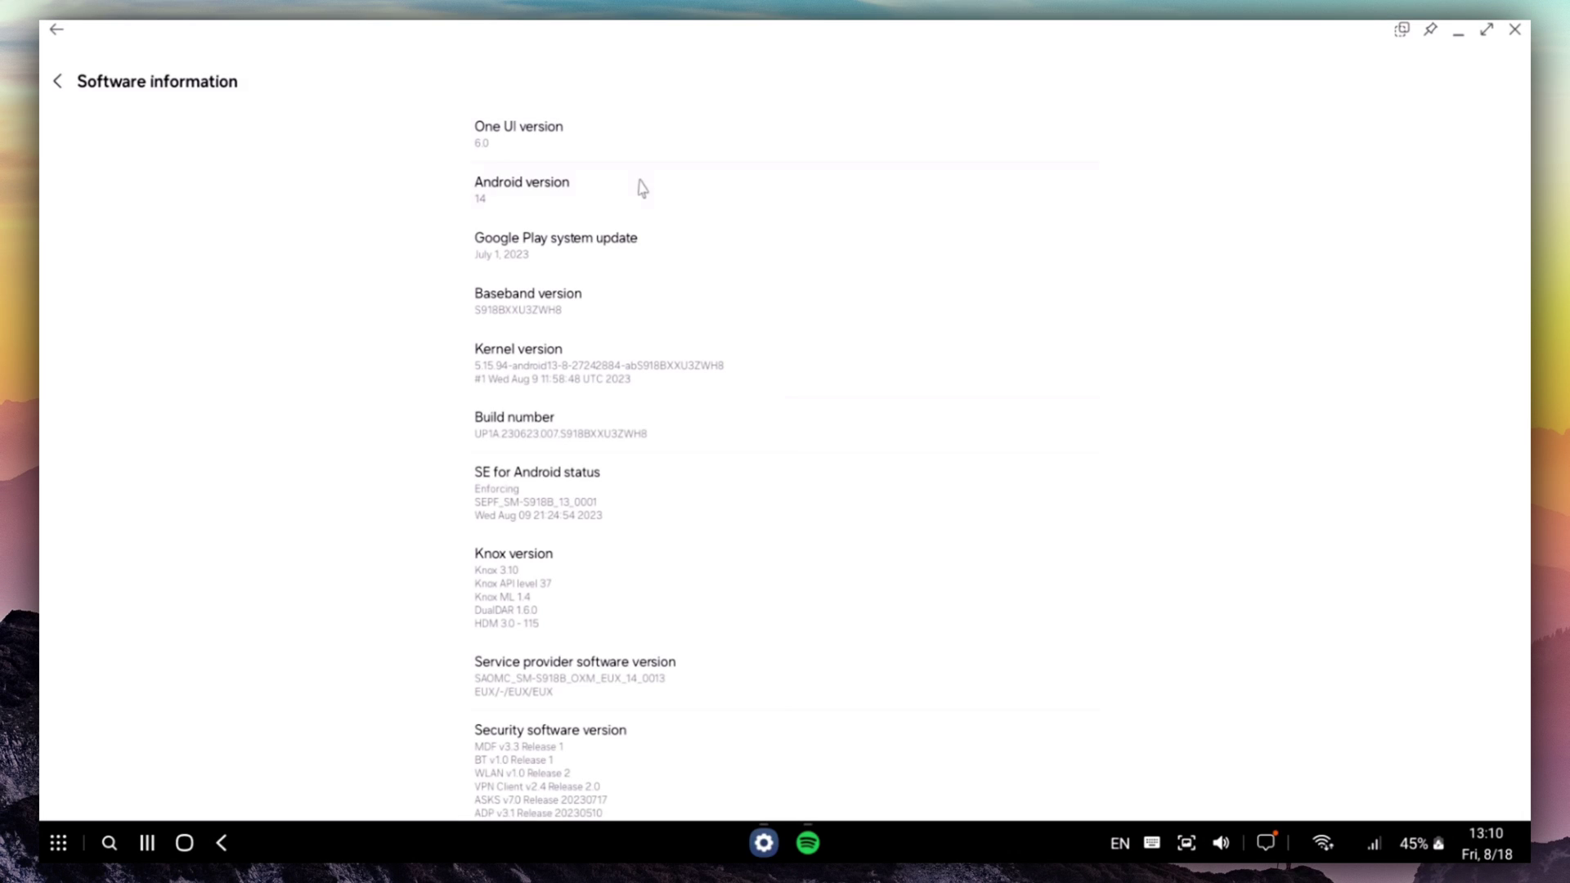
Step: Show the Android 14 easter egg from Android version, then close it and the Settings window
triple_click(642, 188)
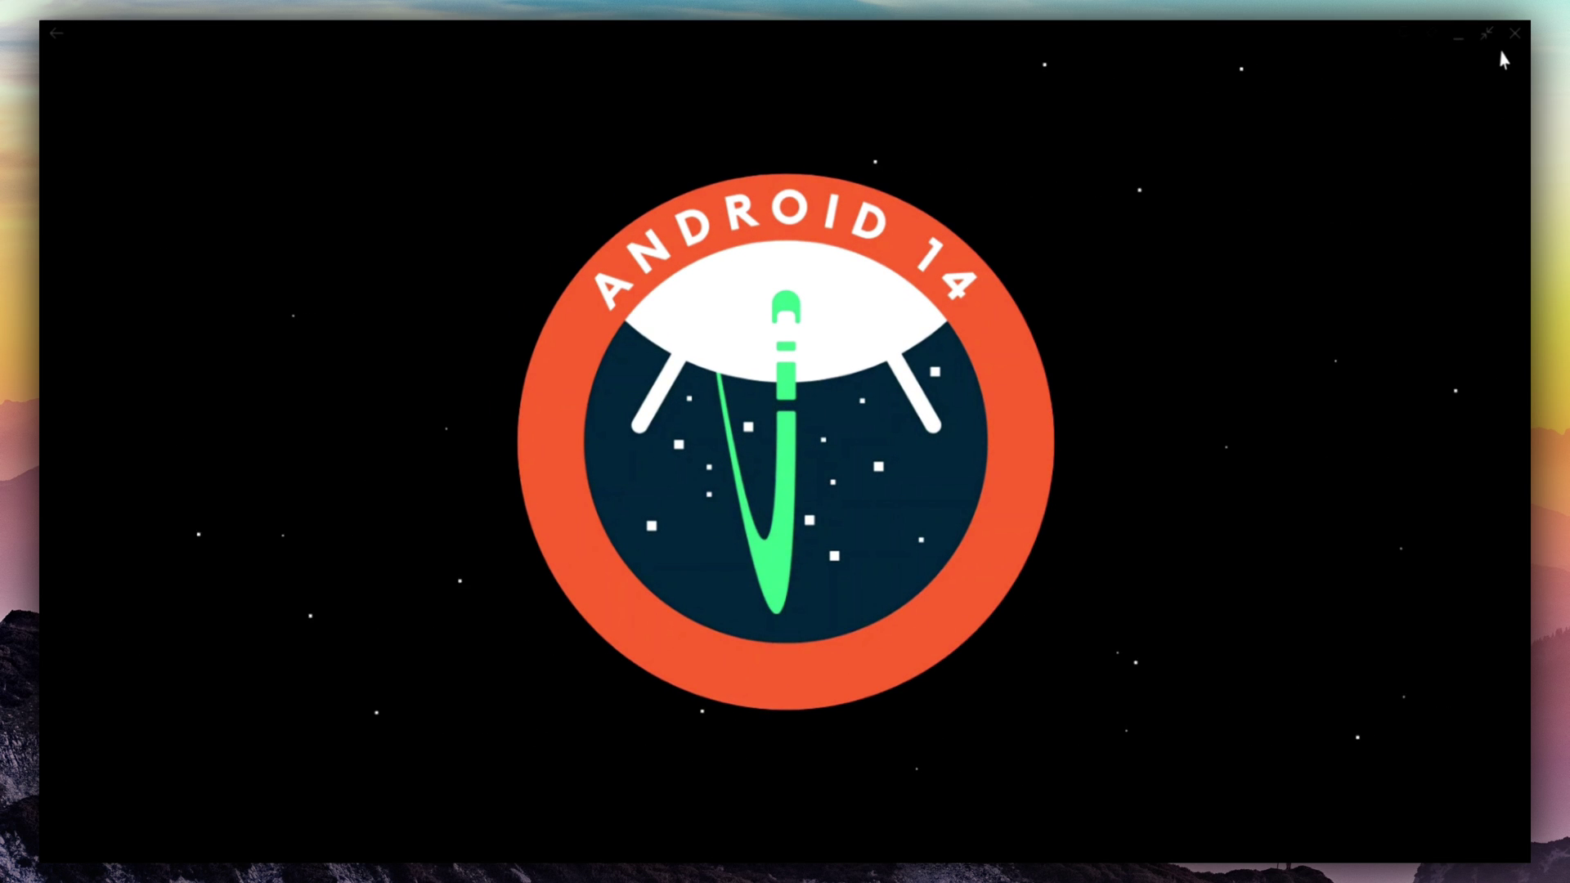
left_click(1516, 37)
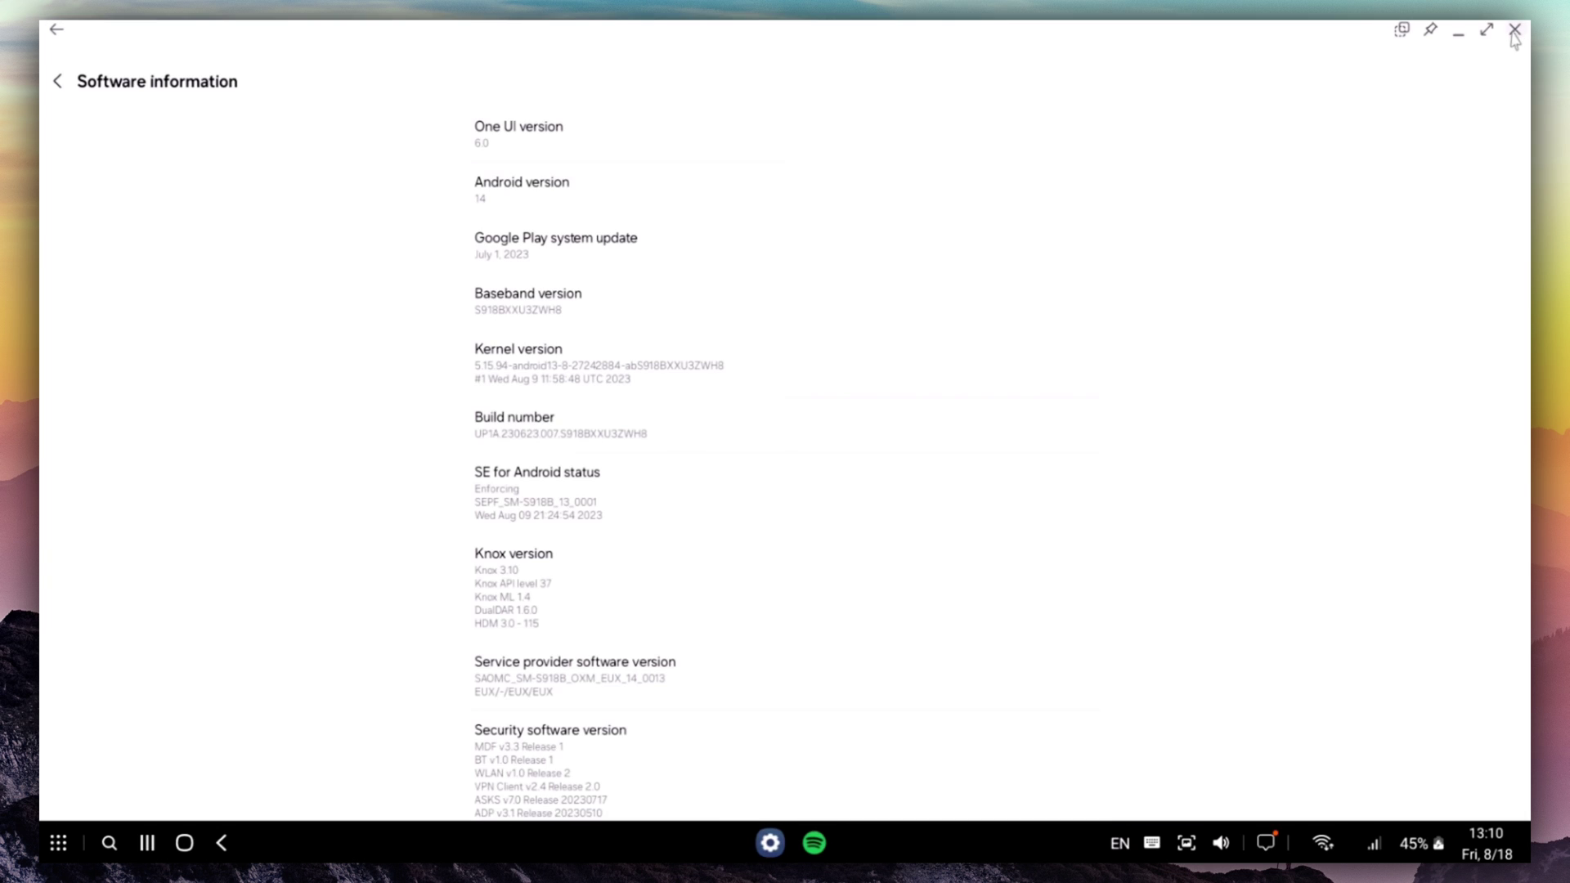
left_click(1517, 37)
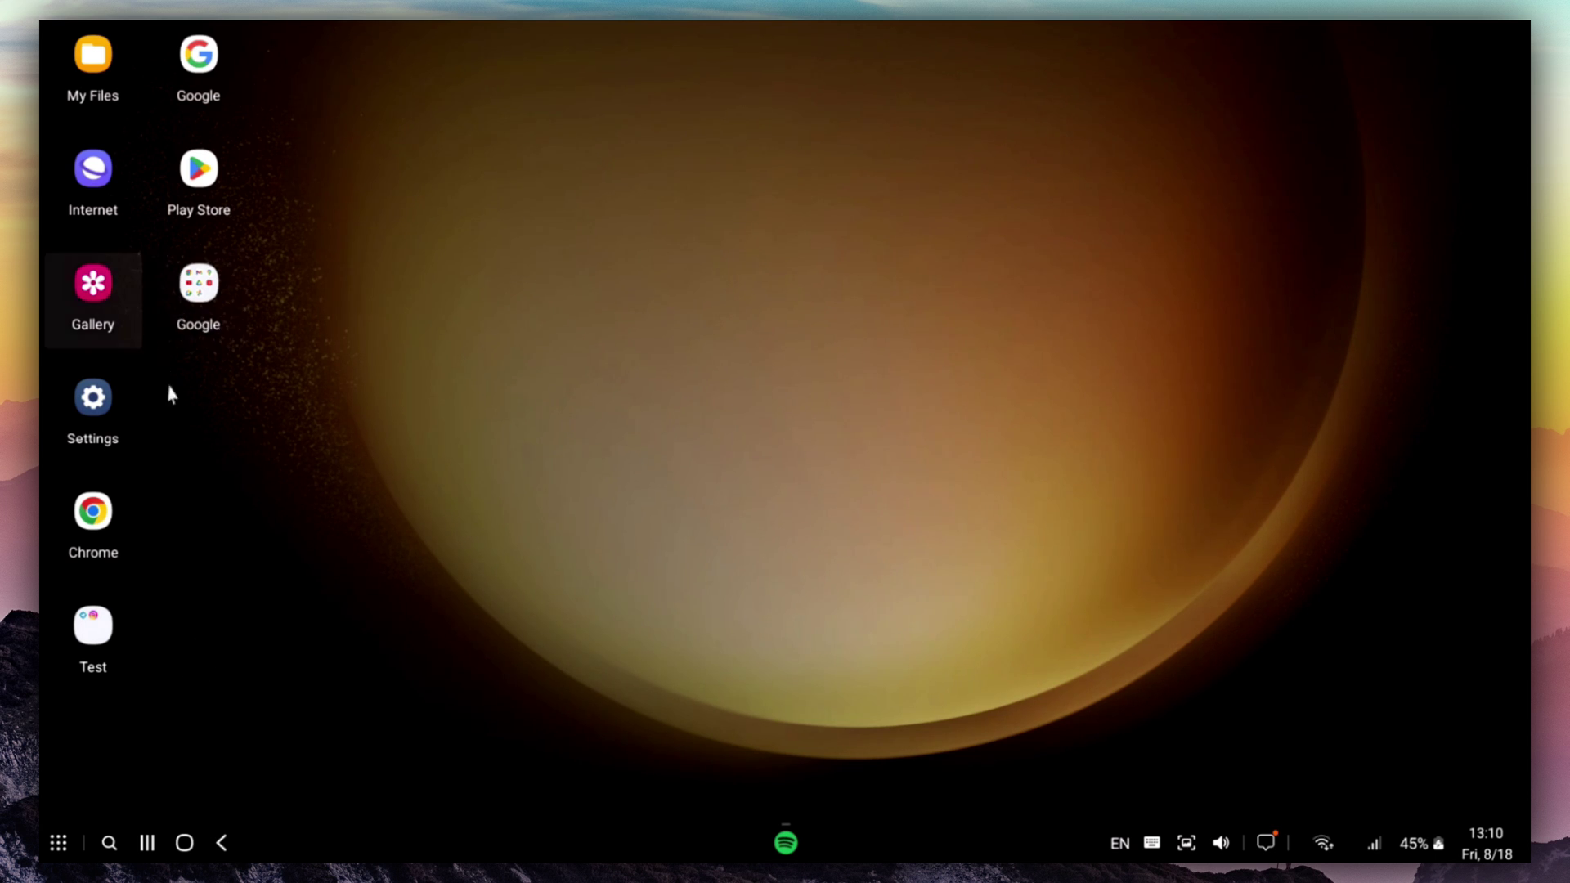
double_click(92, 407)
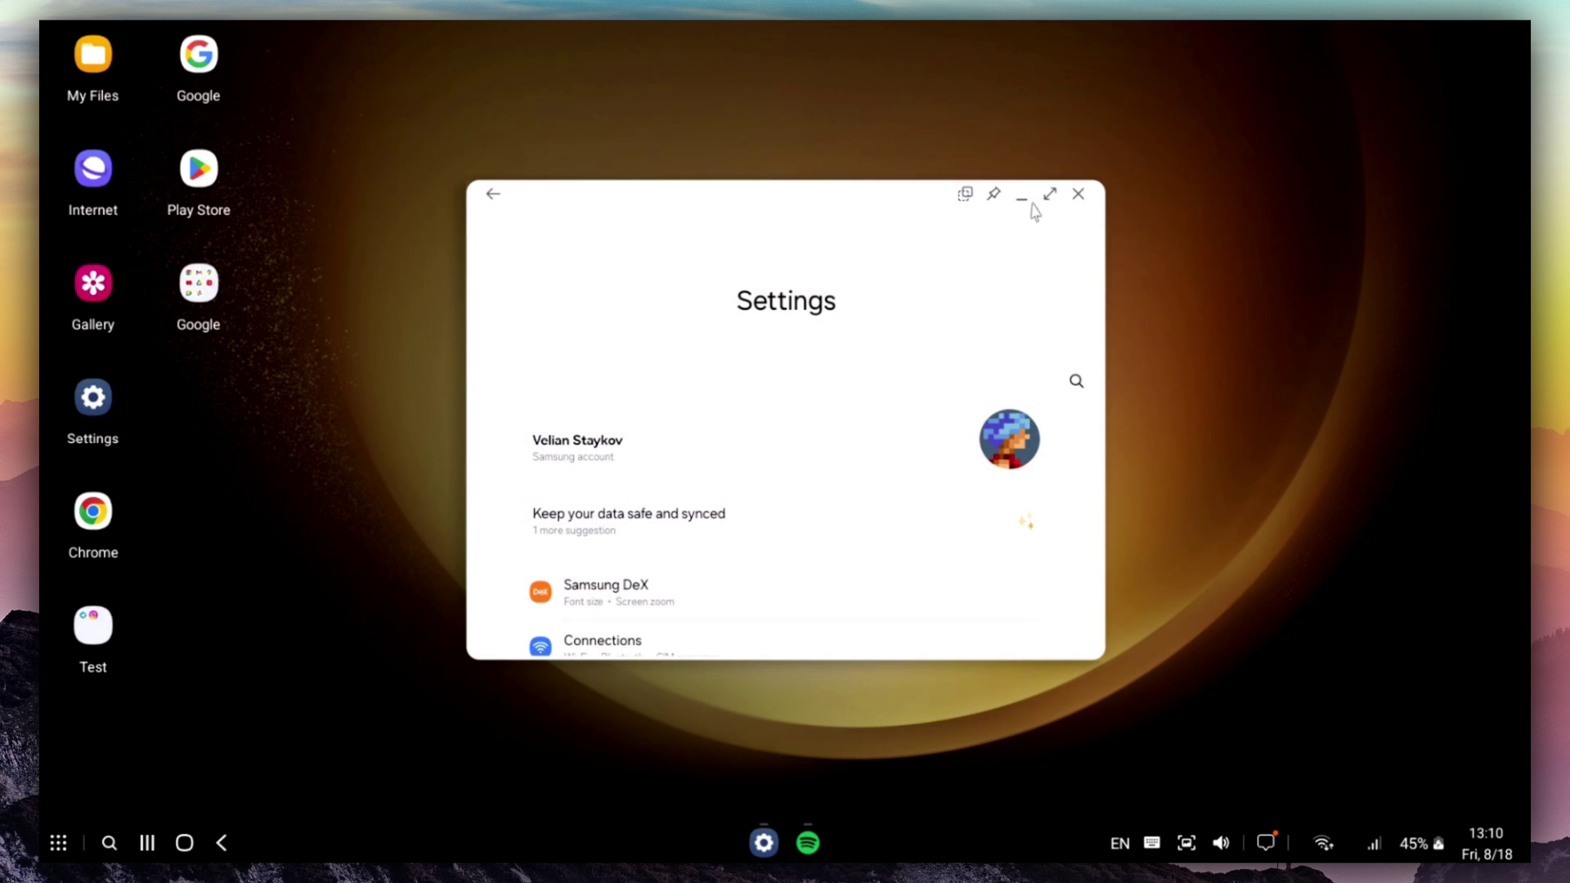
left_click(1050, 194)
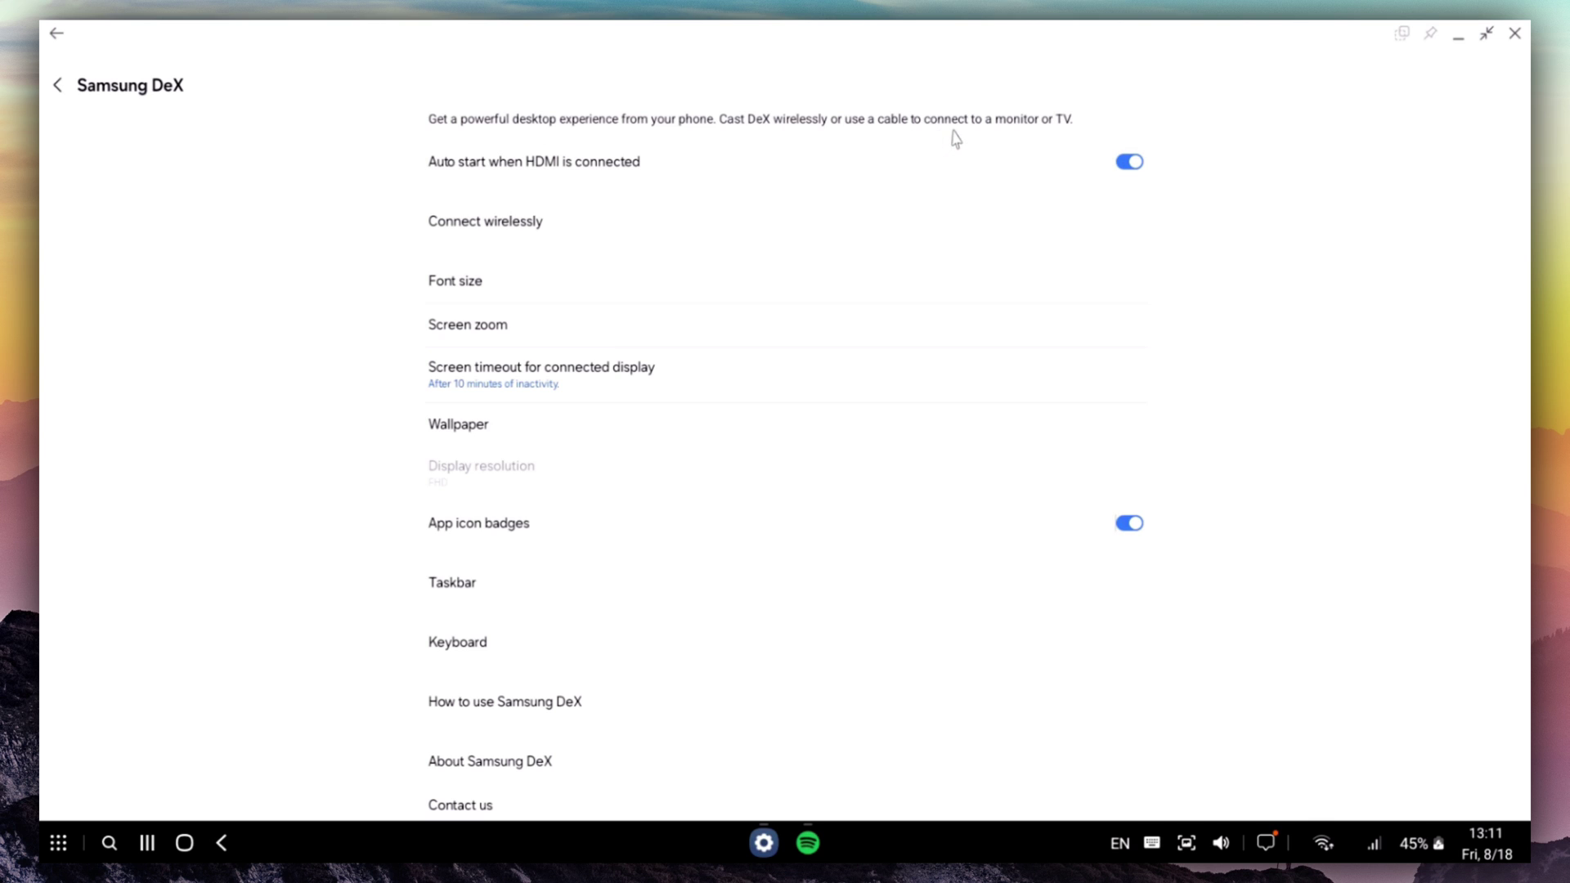
left_click(548, 233)
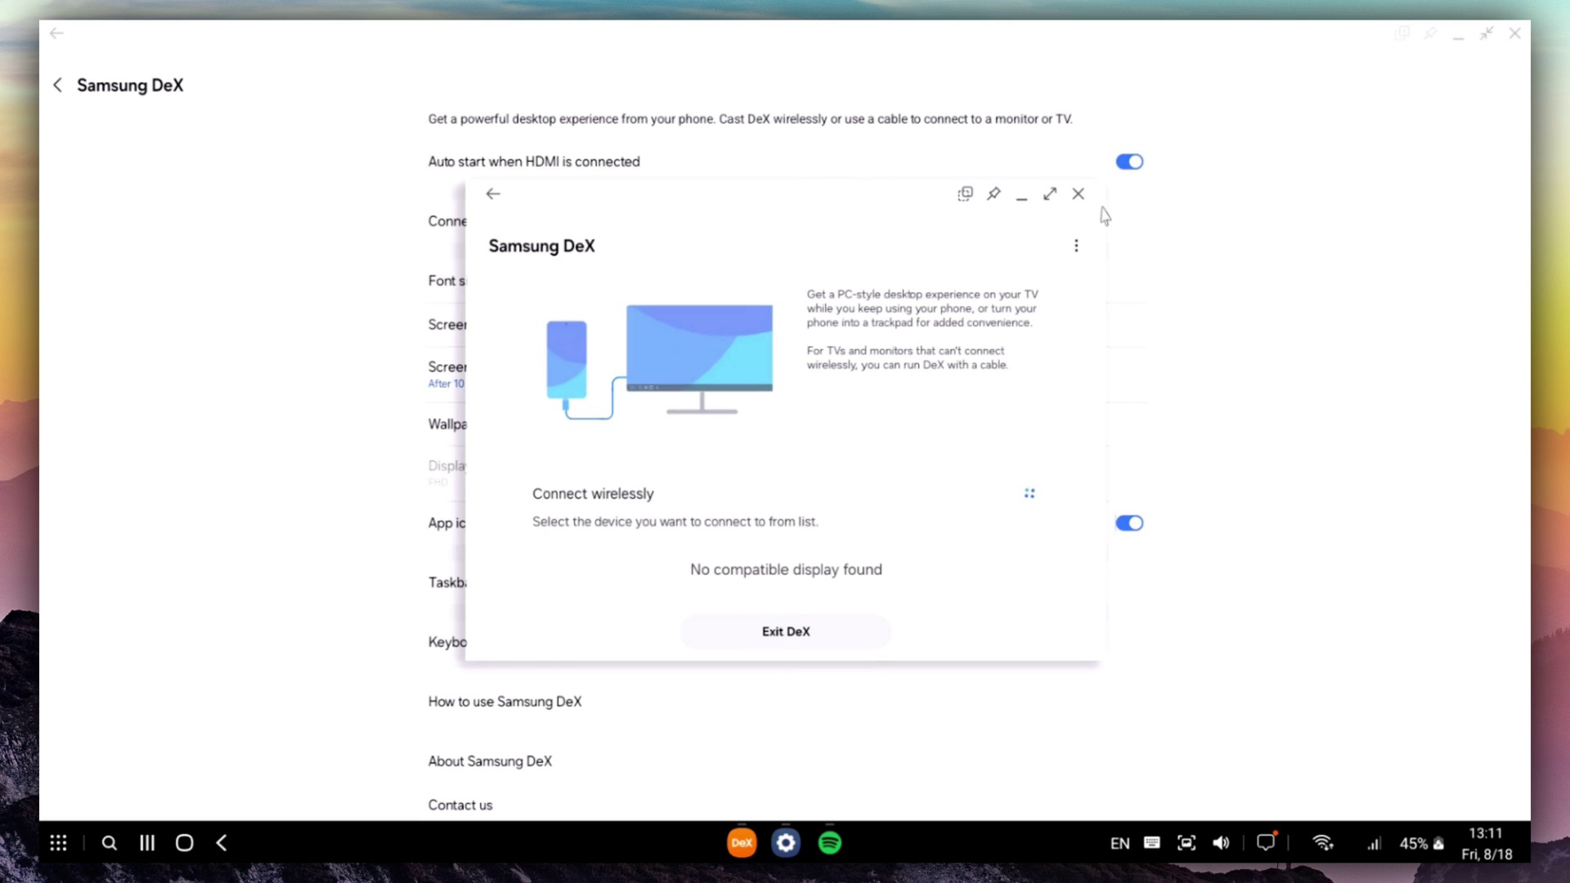
left_click(1079, 194)
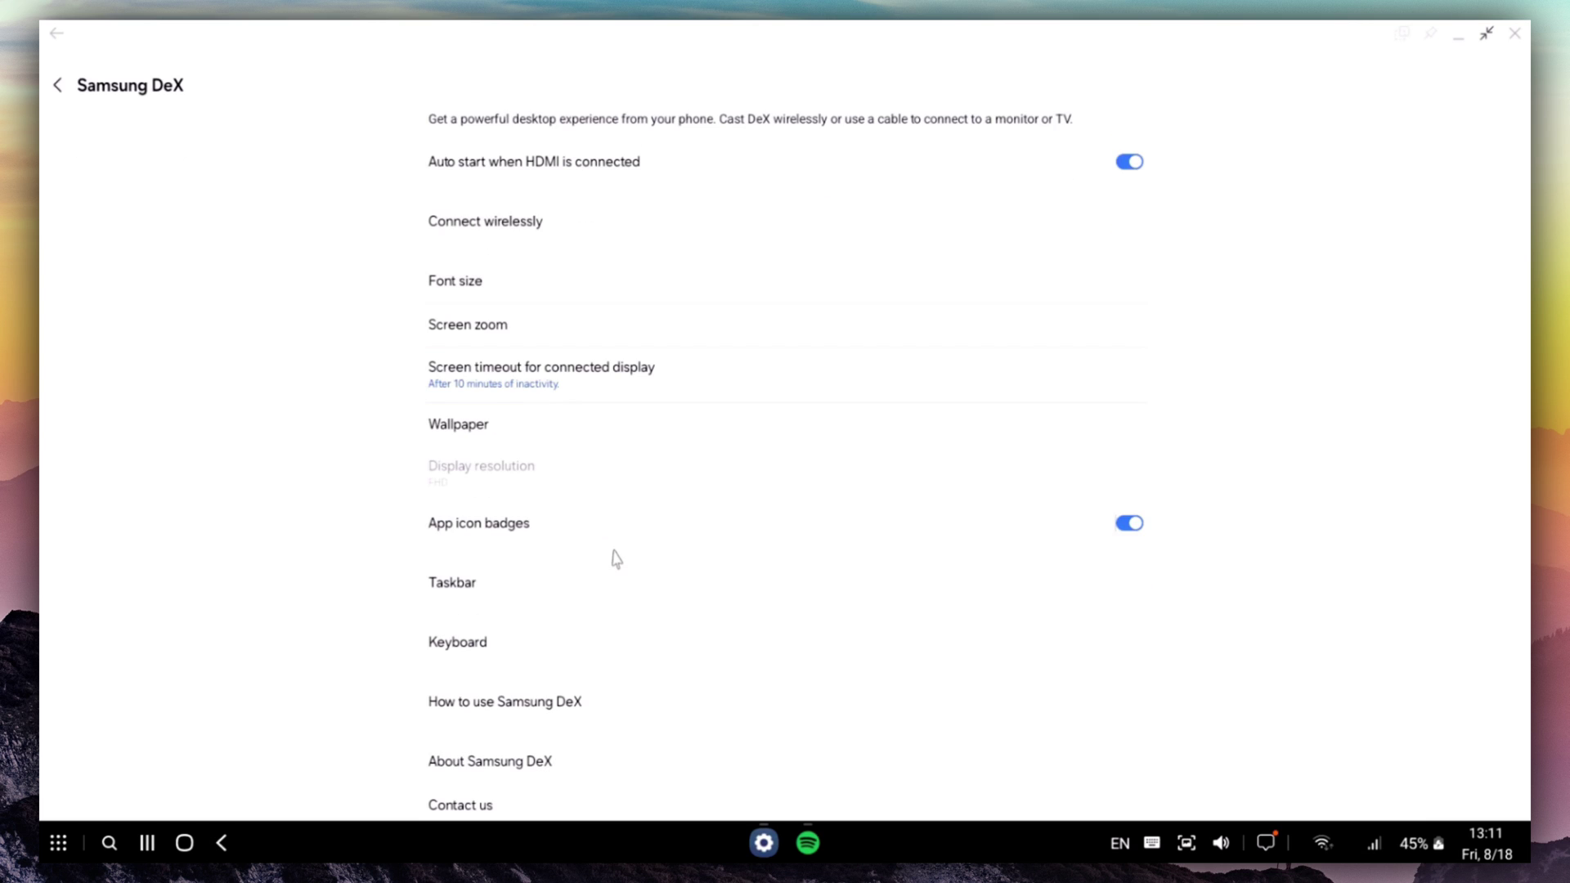
scroll(615, 559, "up", 2)
scroll(614, 561, "down", 3)
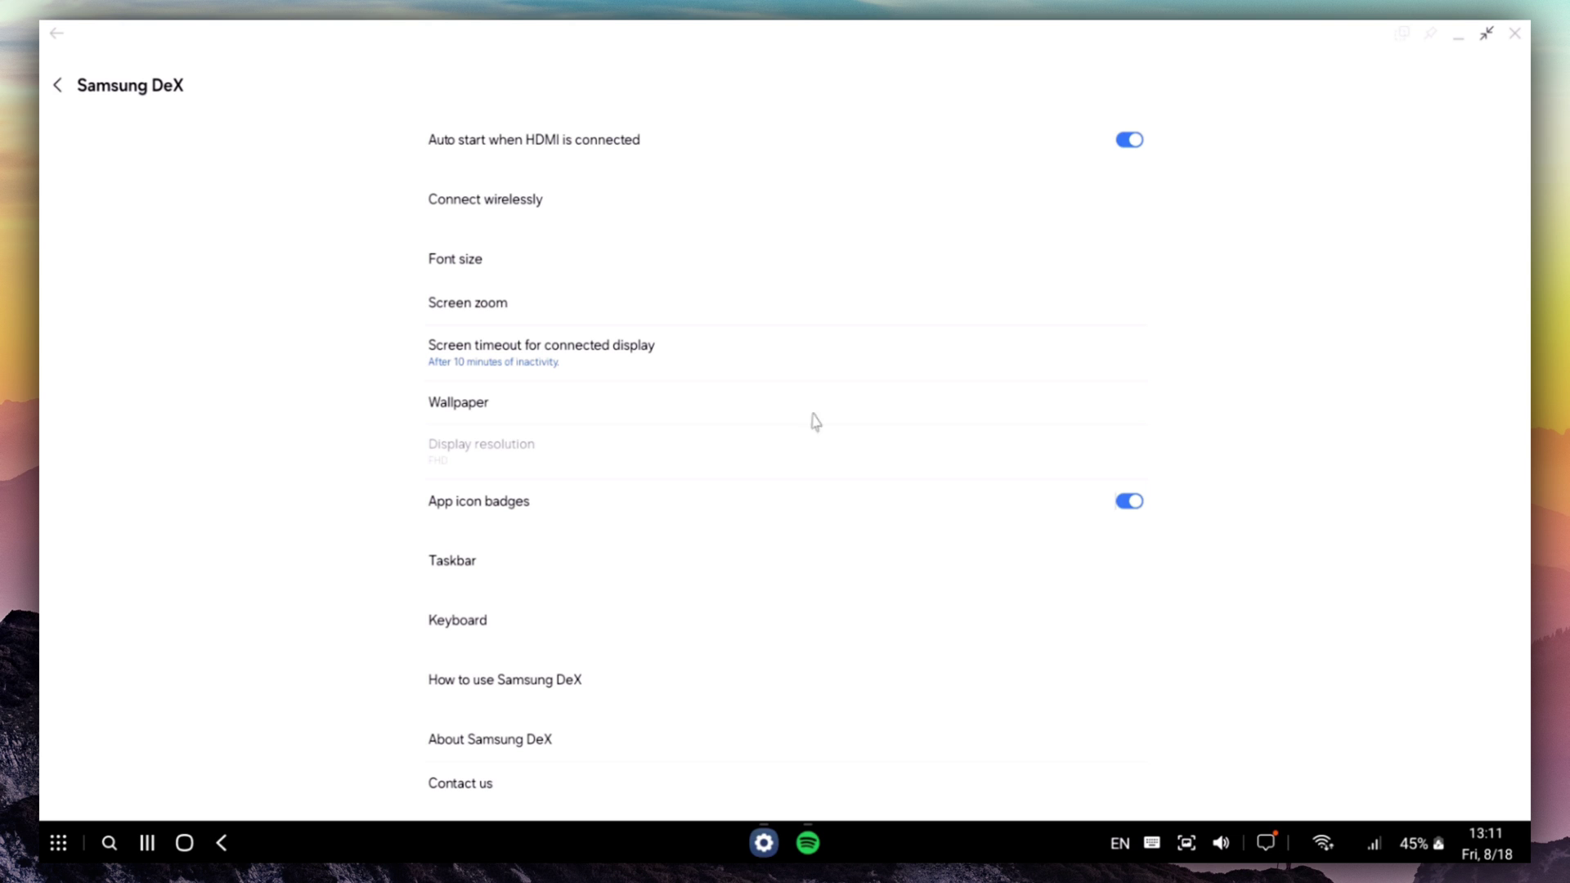
left_click(57, 34)
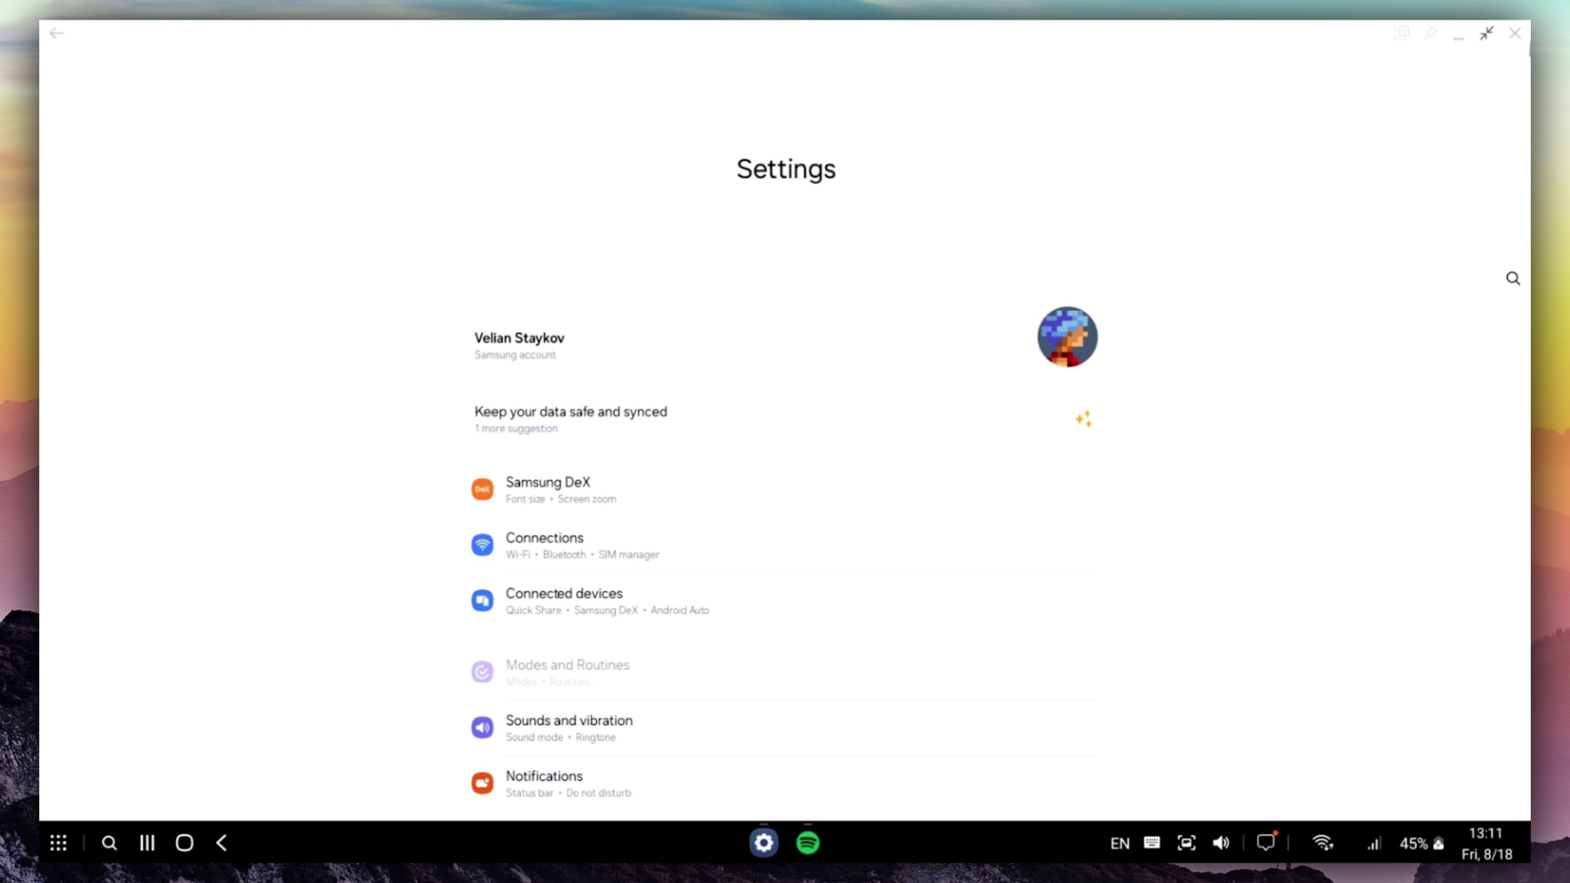
left_click(1516, 34)
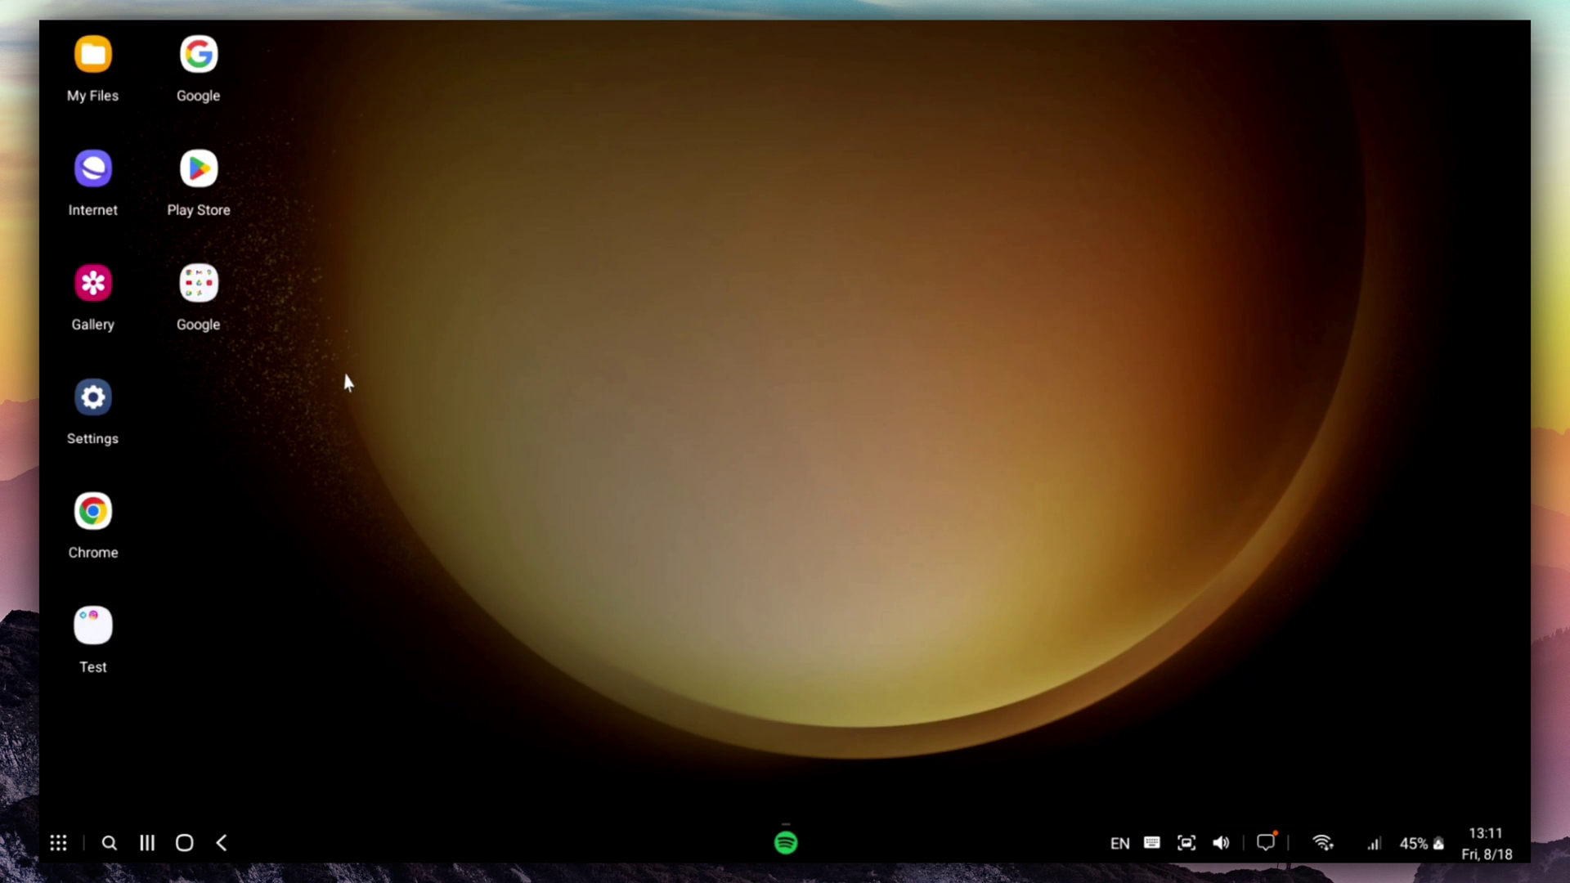
left_click(92, 628)
left_click(575, 228)
left_click(92, 625)
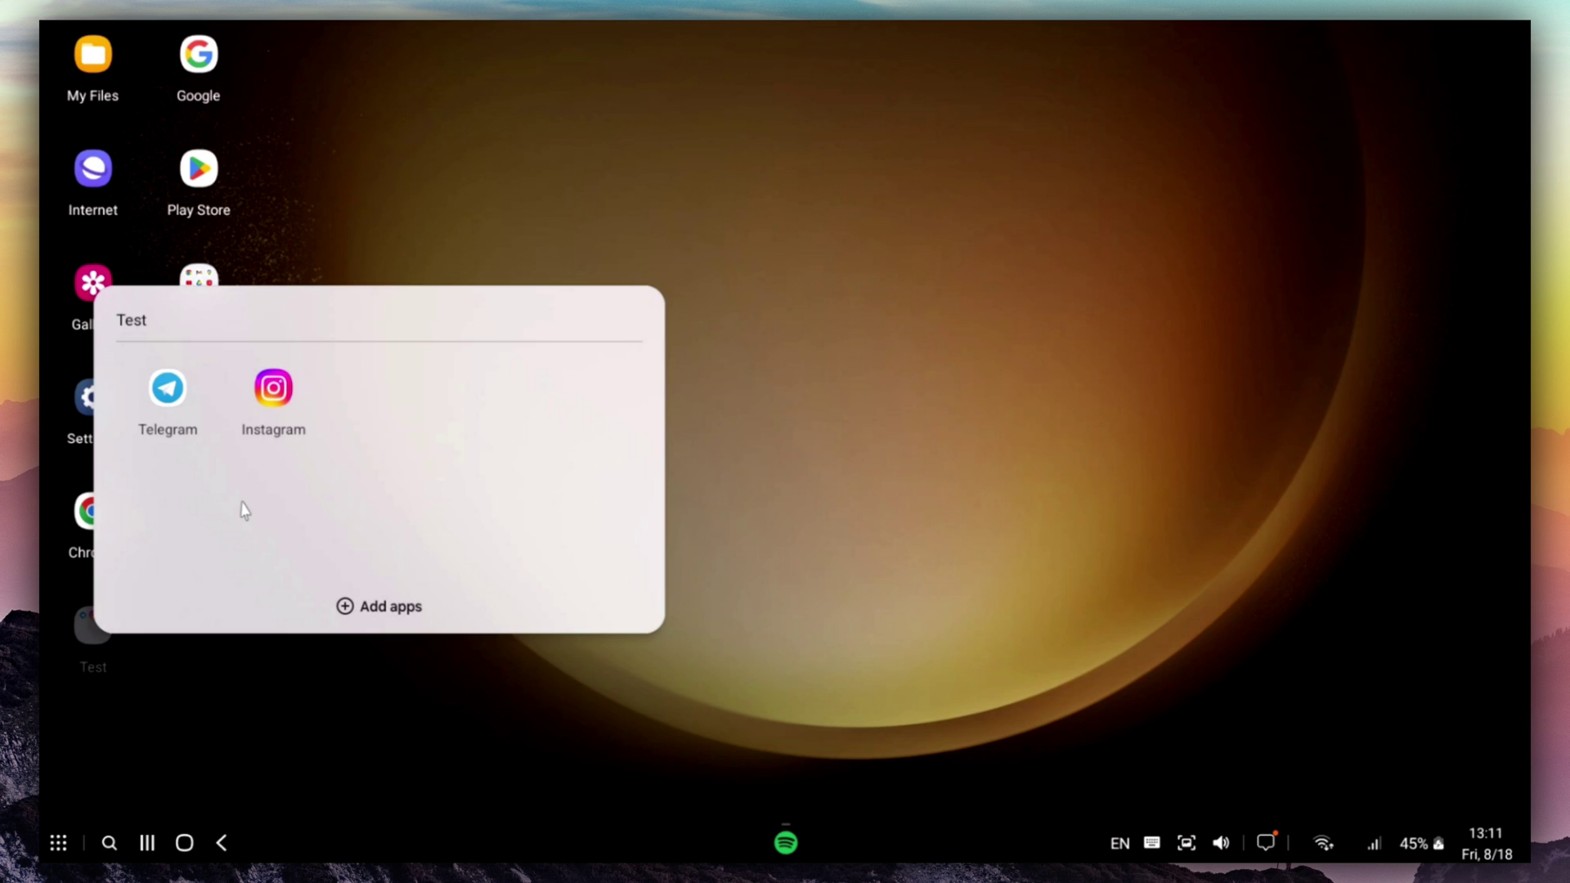
left_click(442, 162)
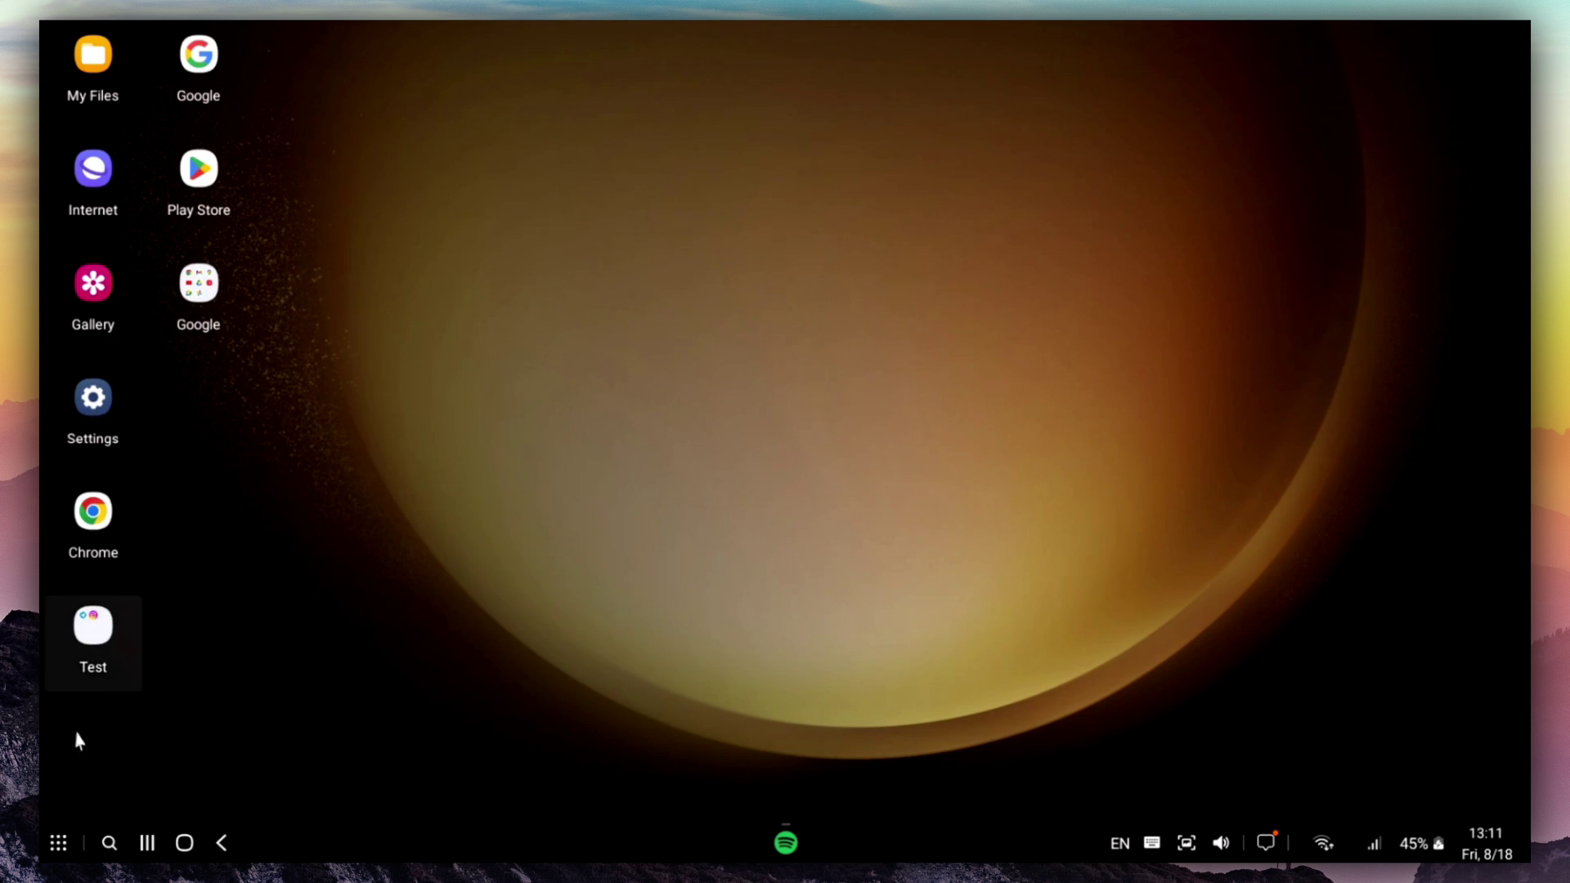
left_click(58, 845)
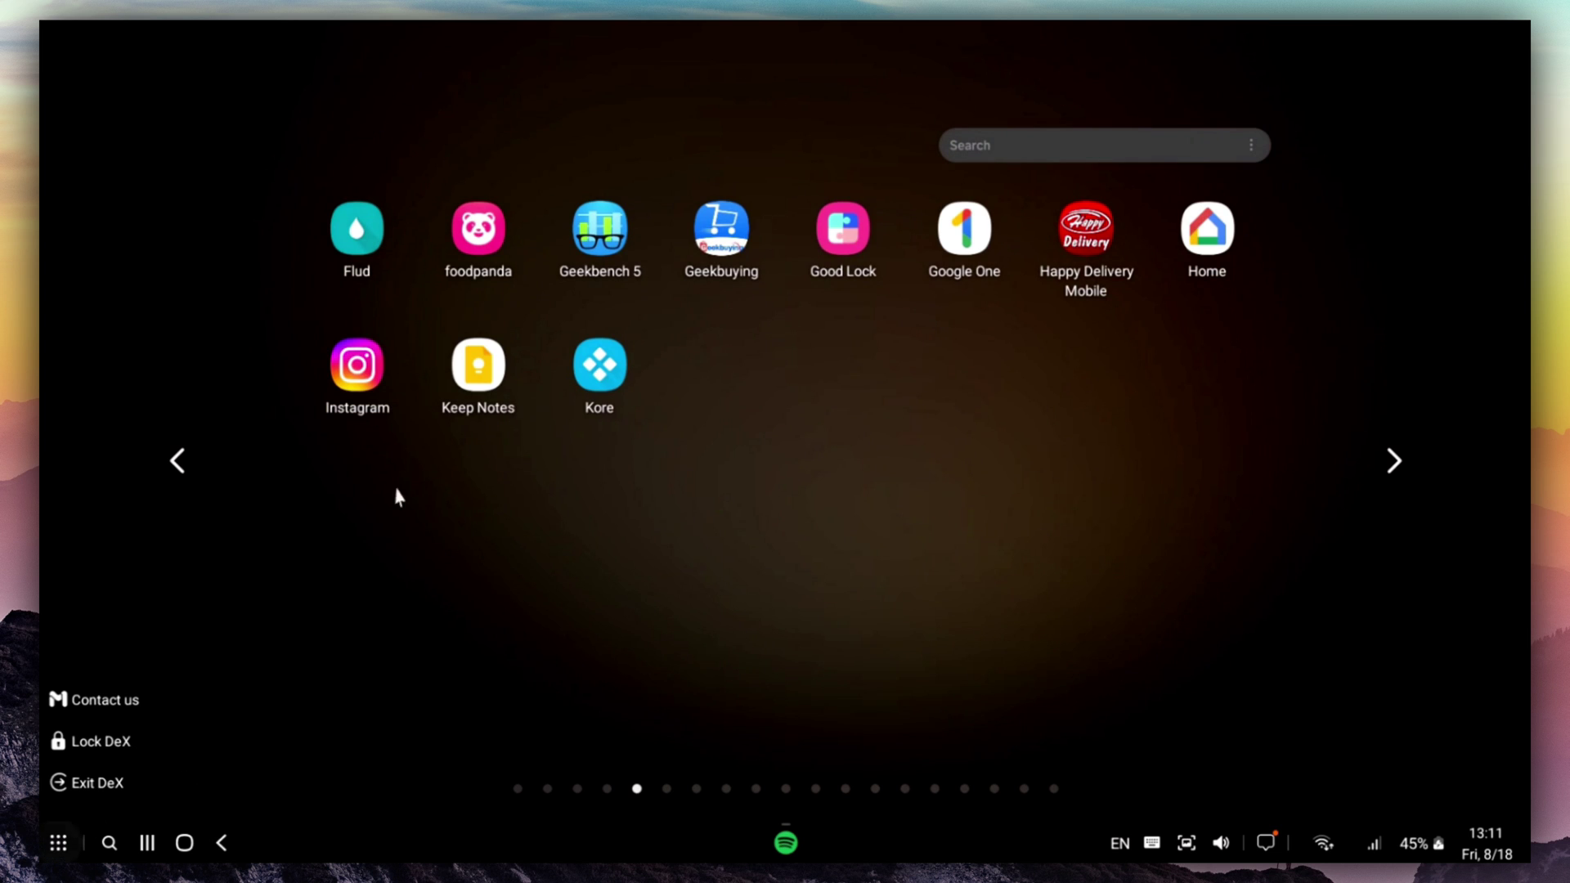
left_click(523, 791)
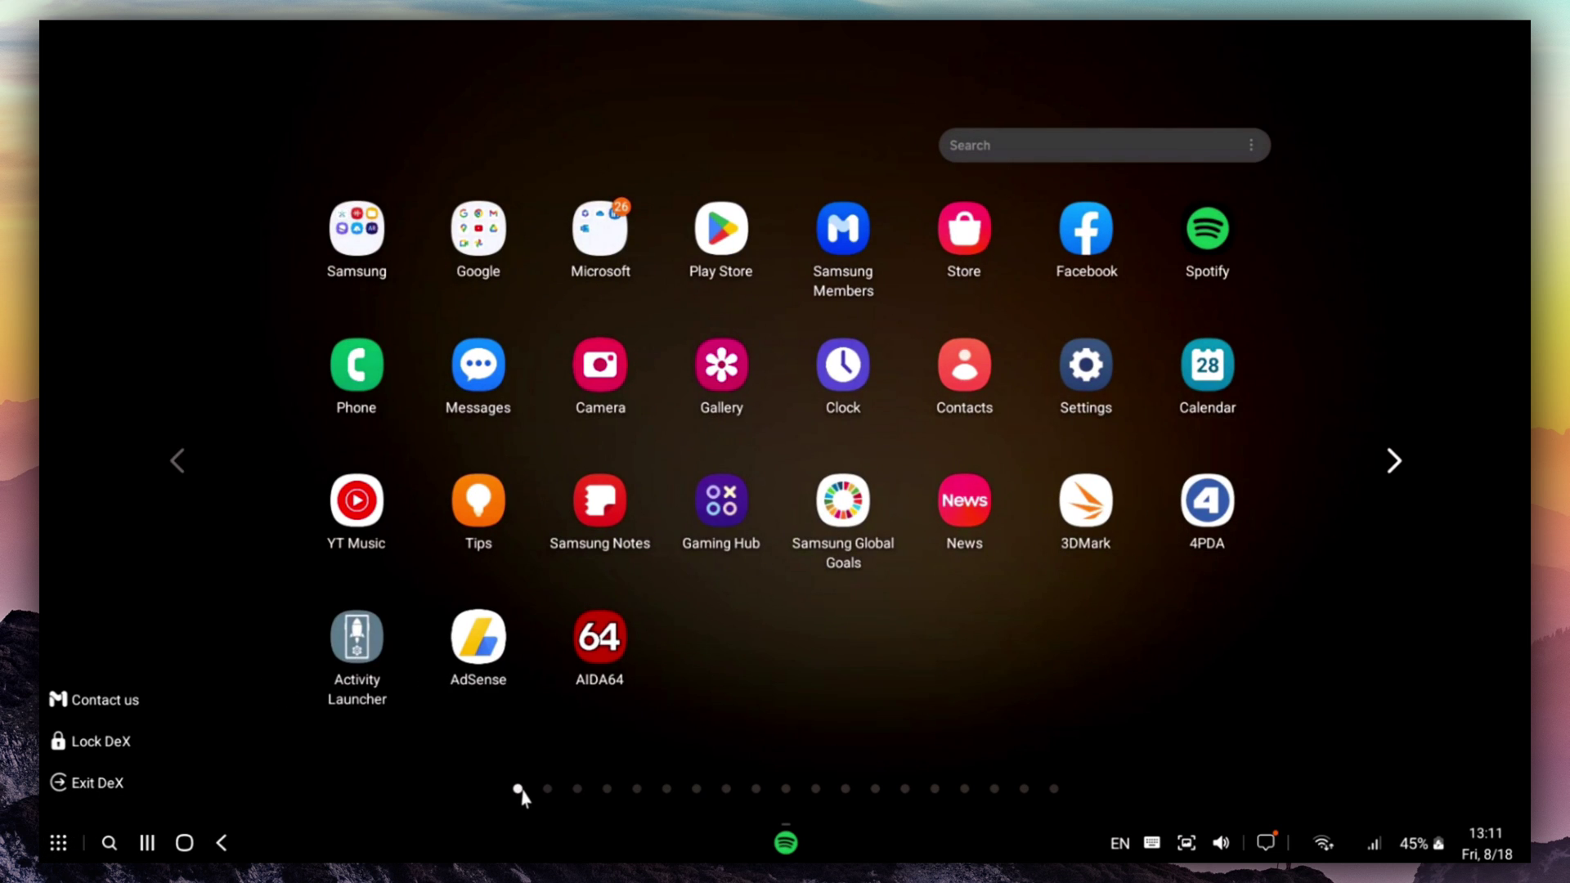
scroll(521, 795, "down", 2)
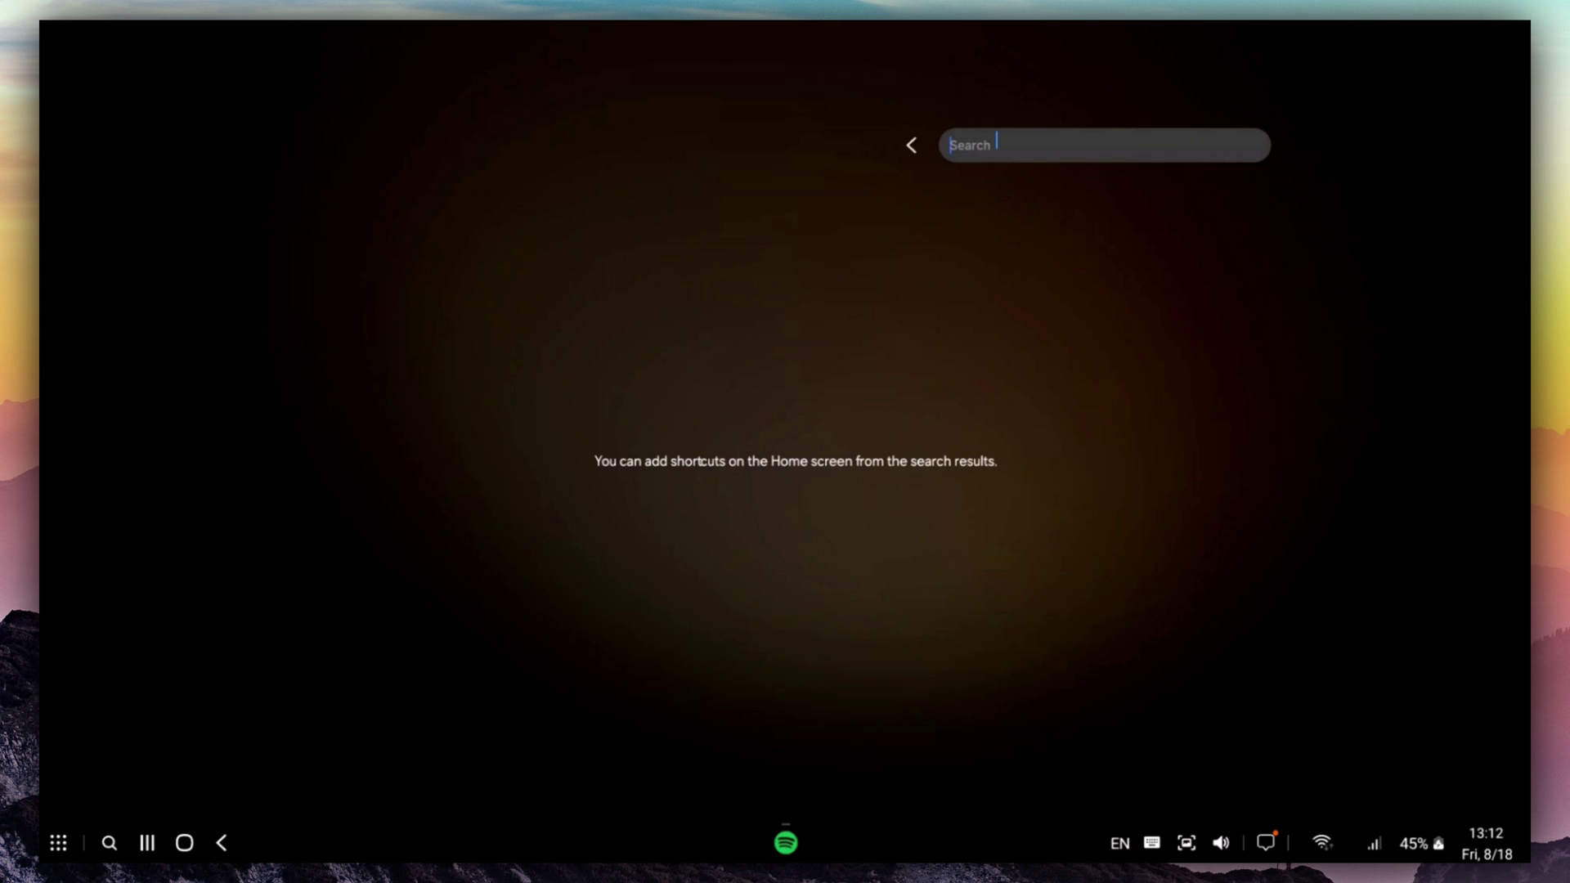
type("twi")
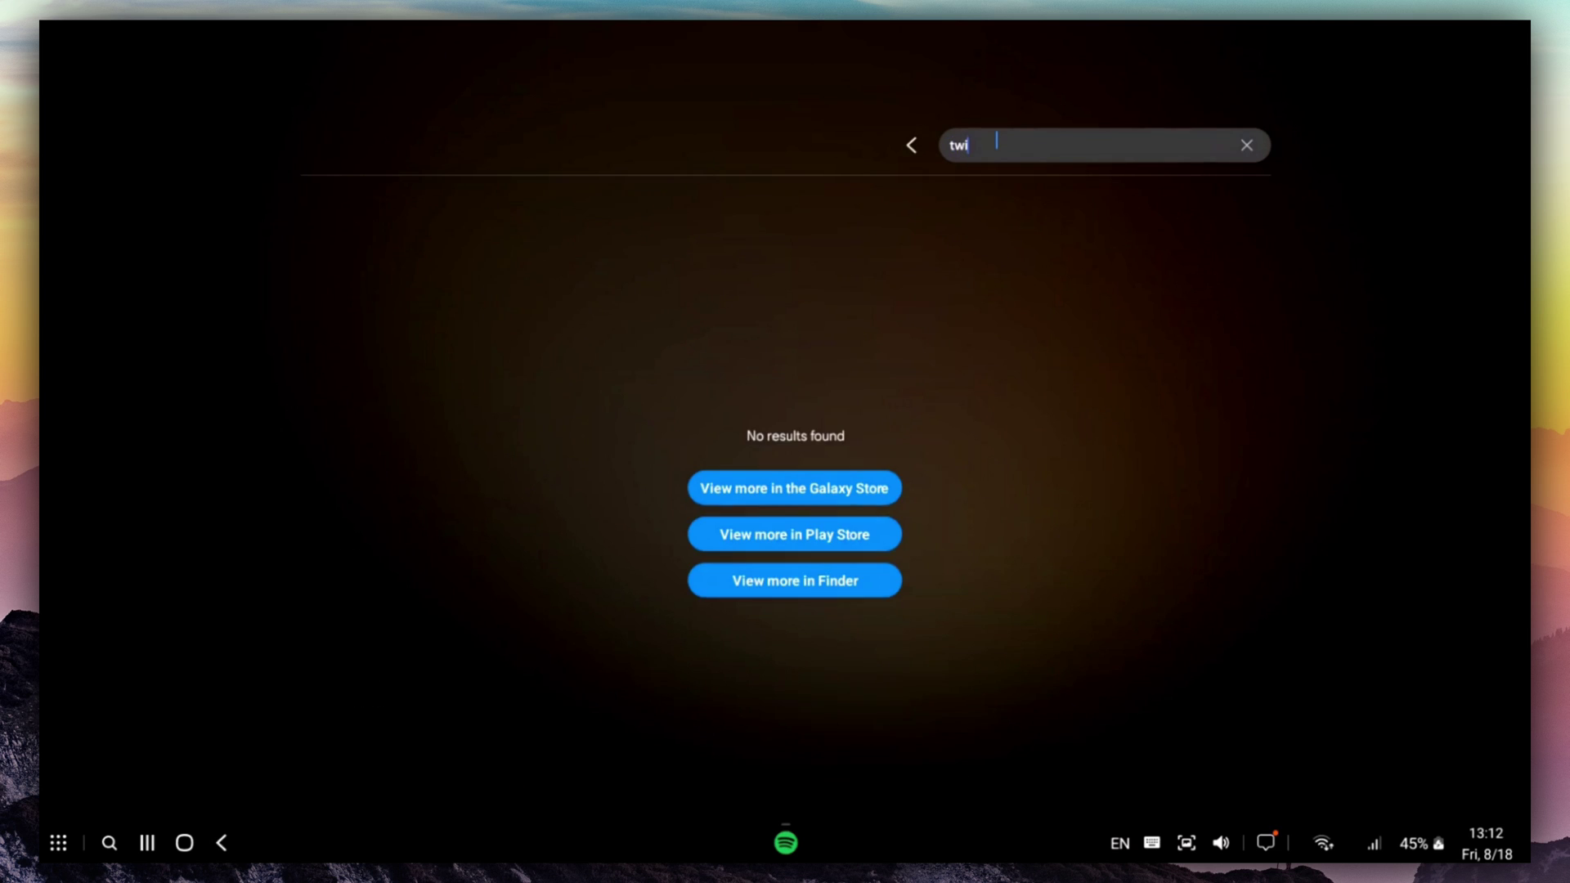
key("BackSpace")
key("BackSpace")
key("BackSpace")
type("x")
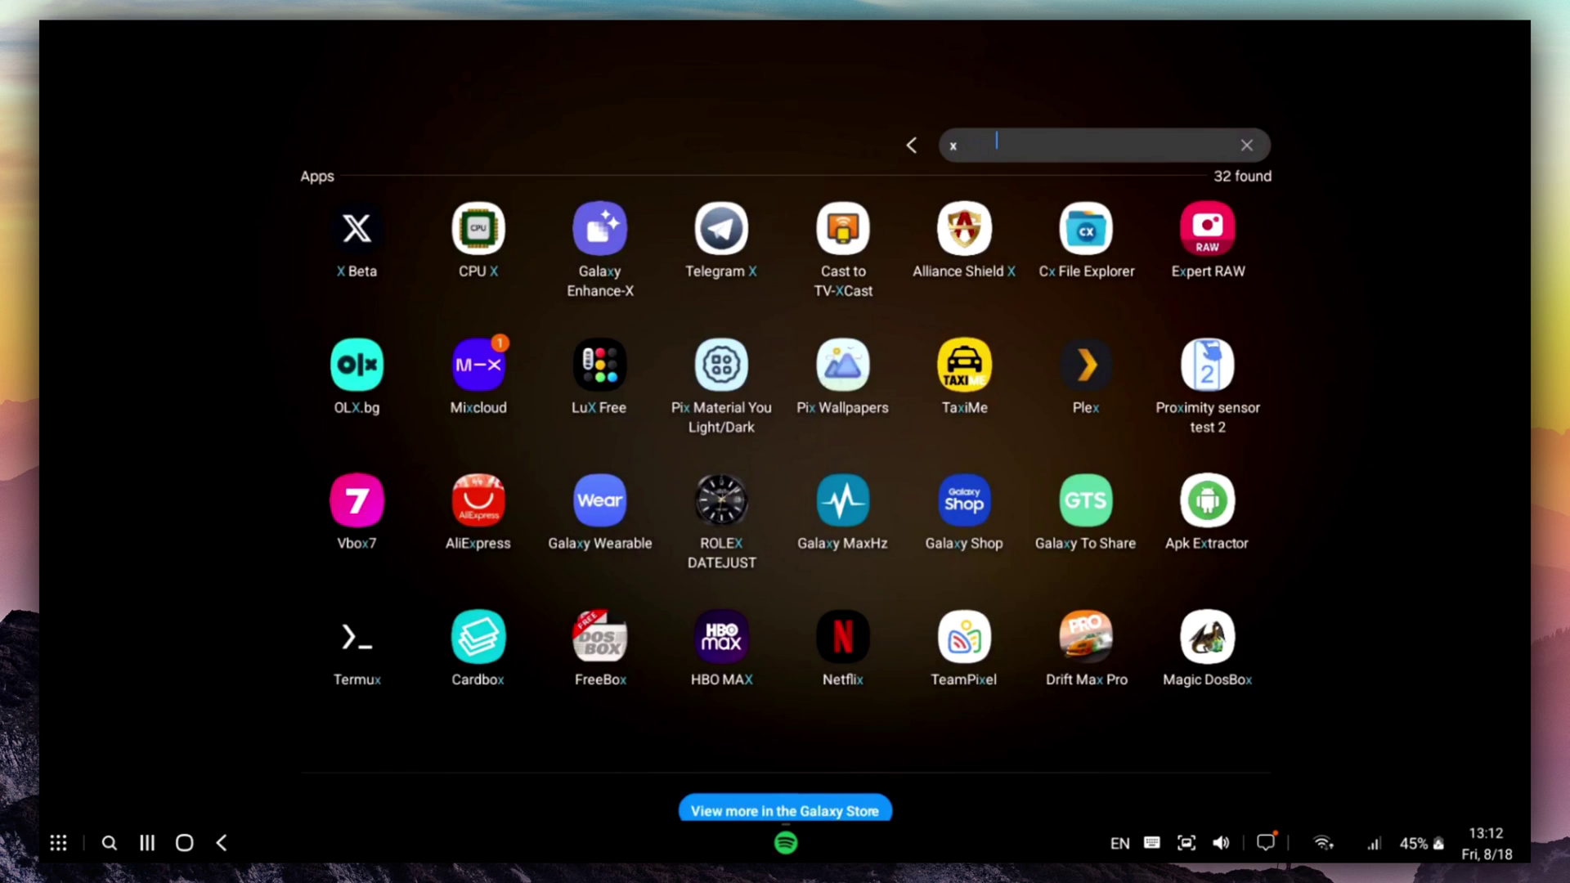
left_click(1248, 147)
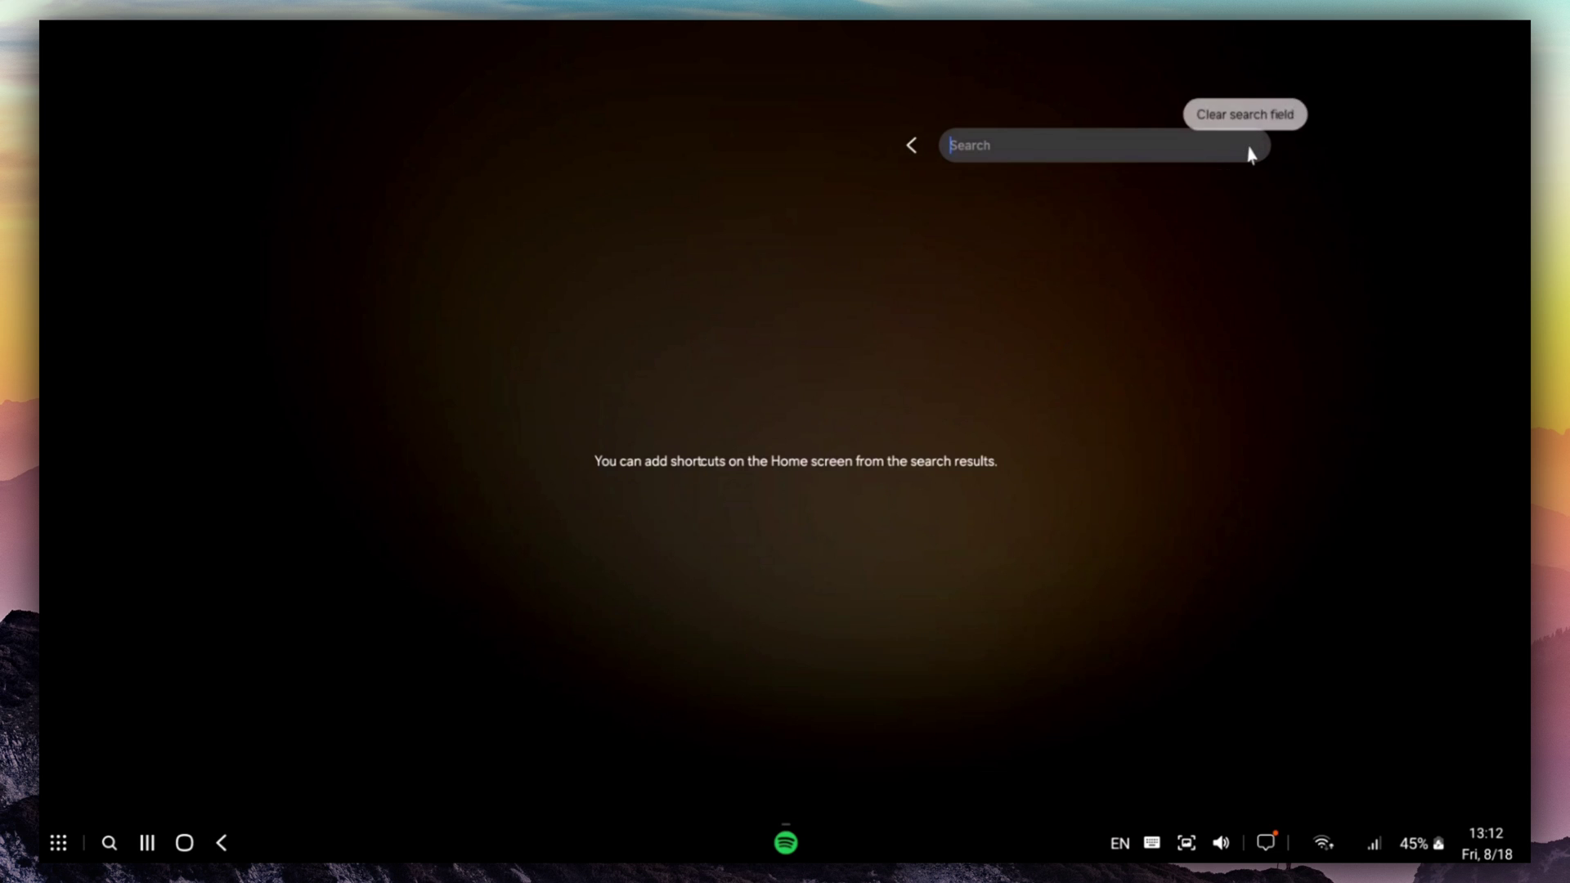
left_click(107, 843)
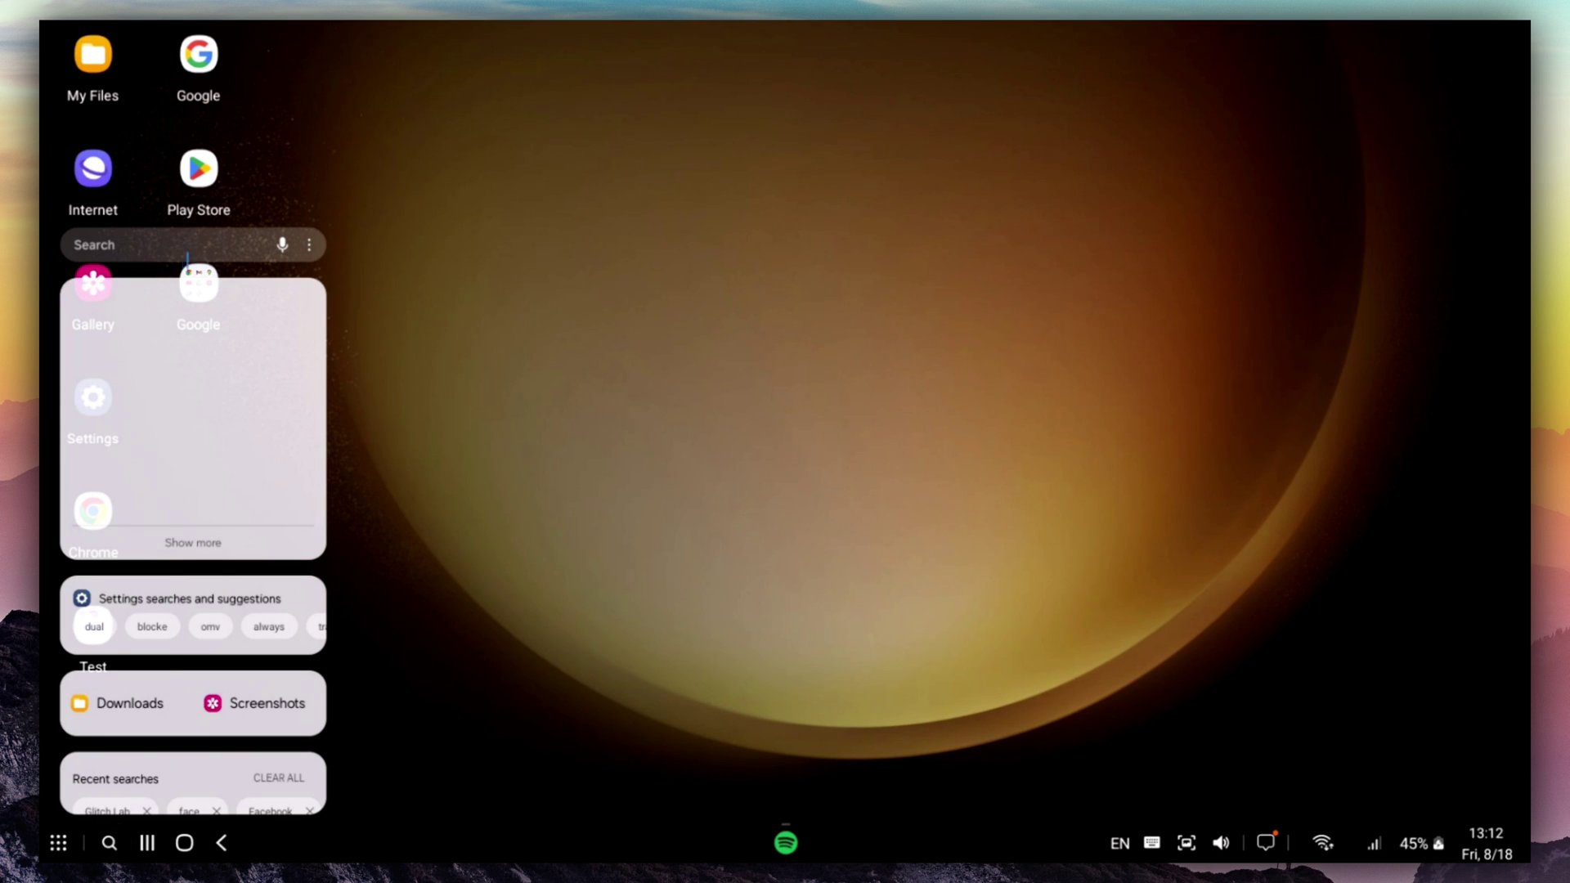
left_click(523, 509)
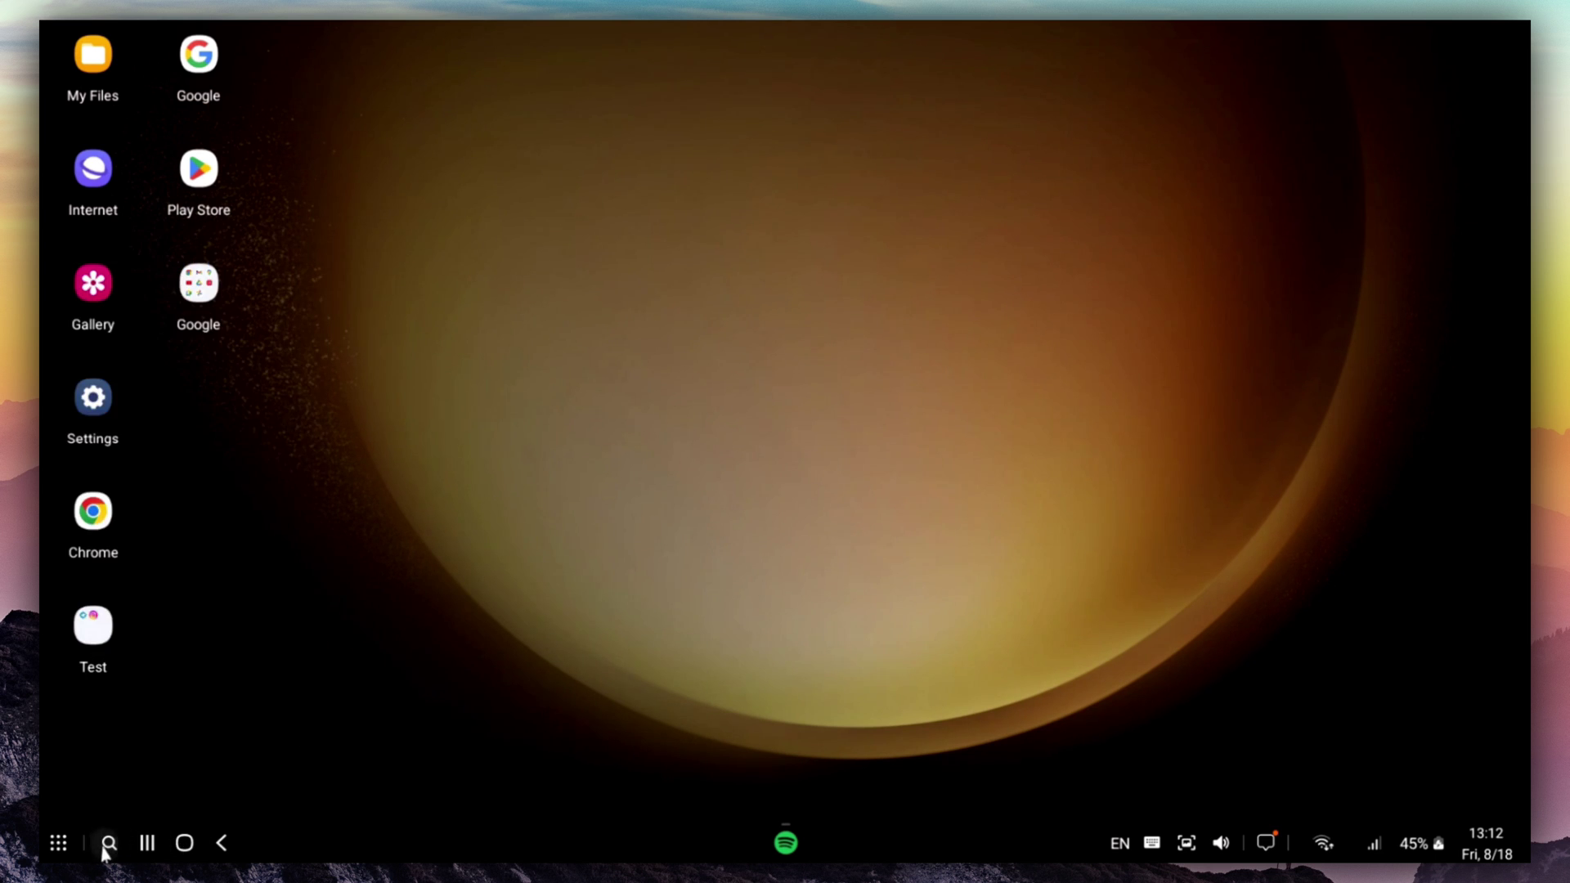
left_click(109, 844)
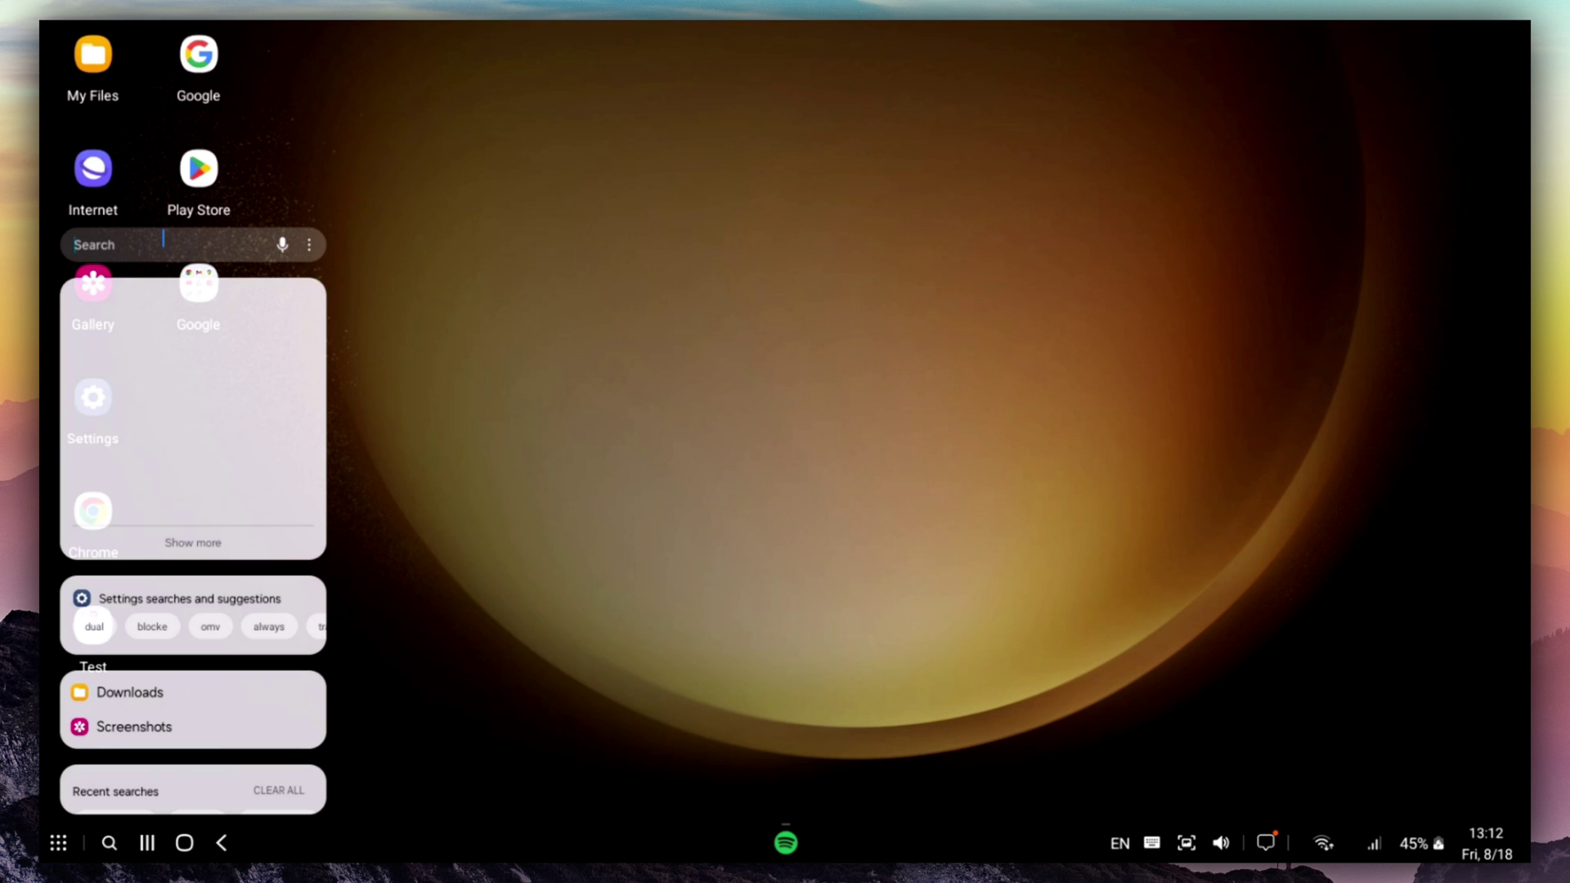
type("ins")
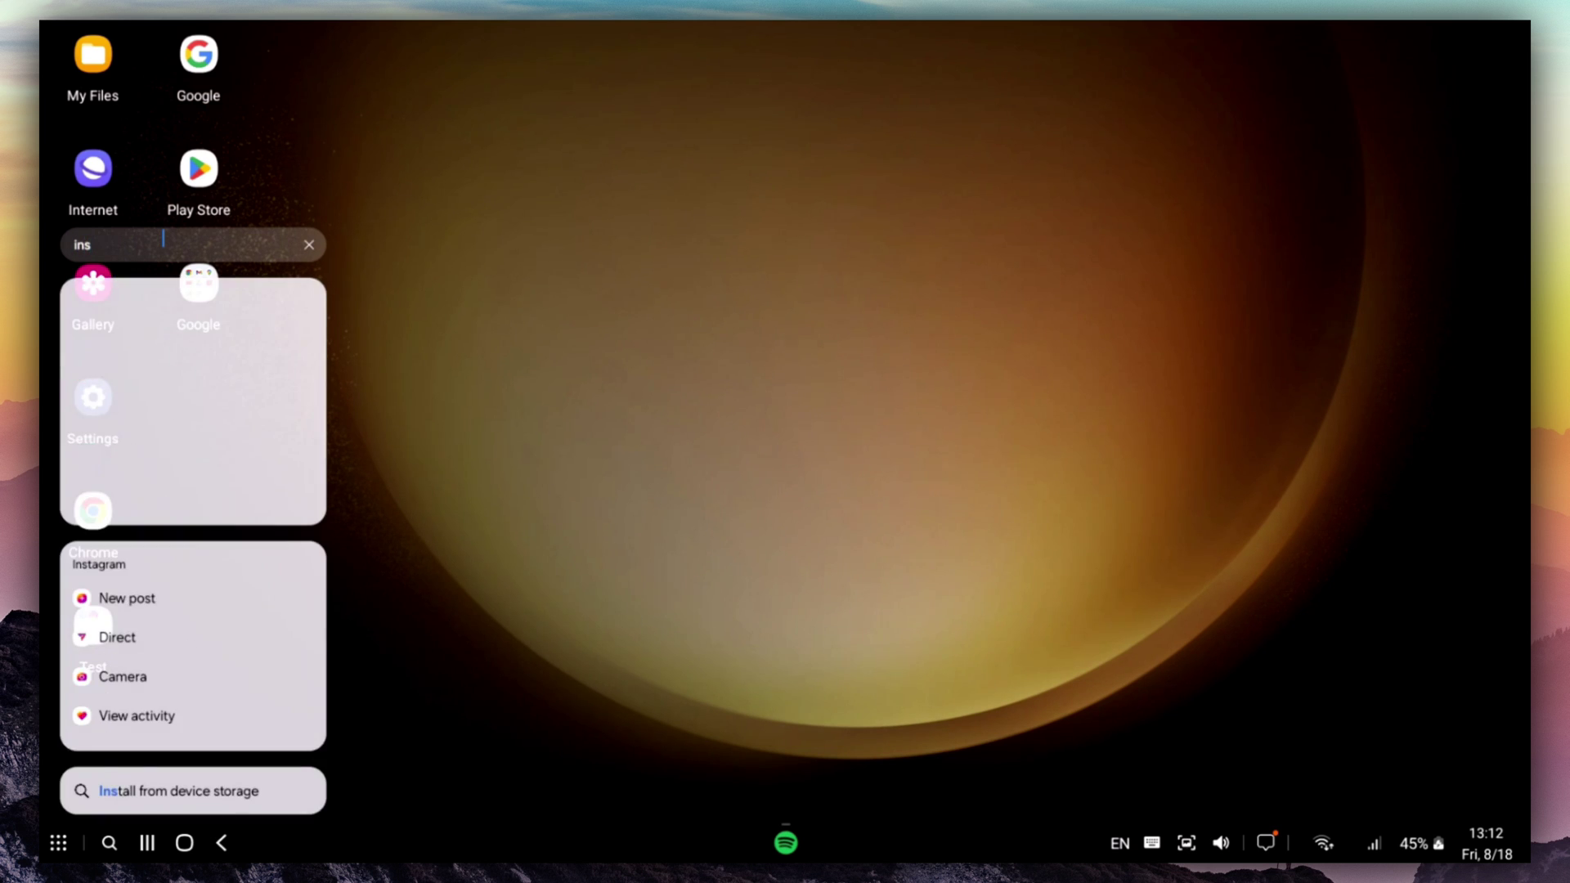
left_click(110, 844)
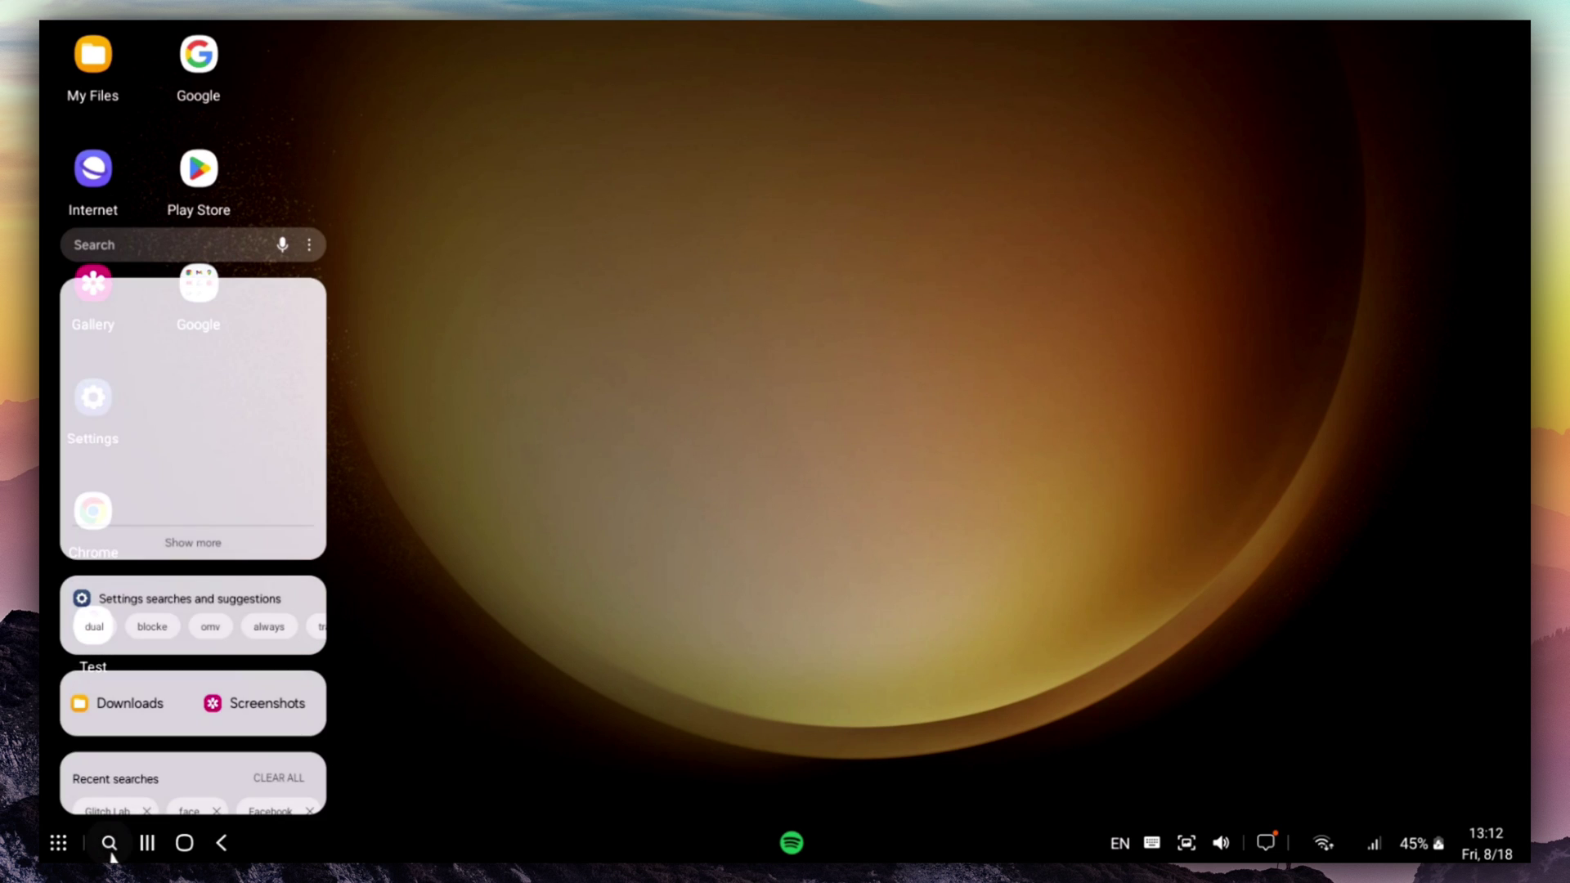
Step: Page through the recent apps, close them all, and confirm 'No recently used apps' appears
left_click(424, 732)
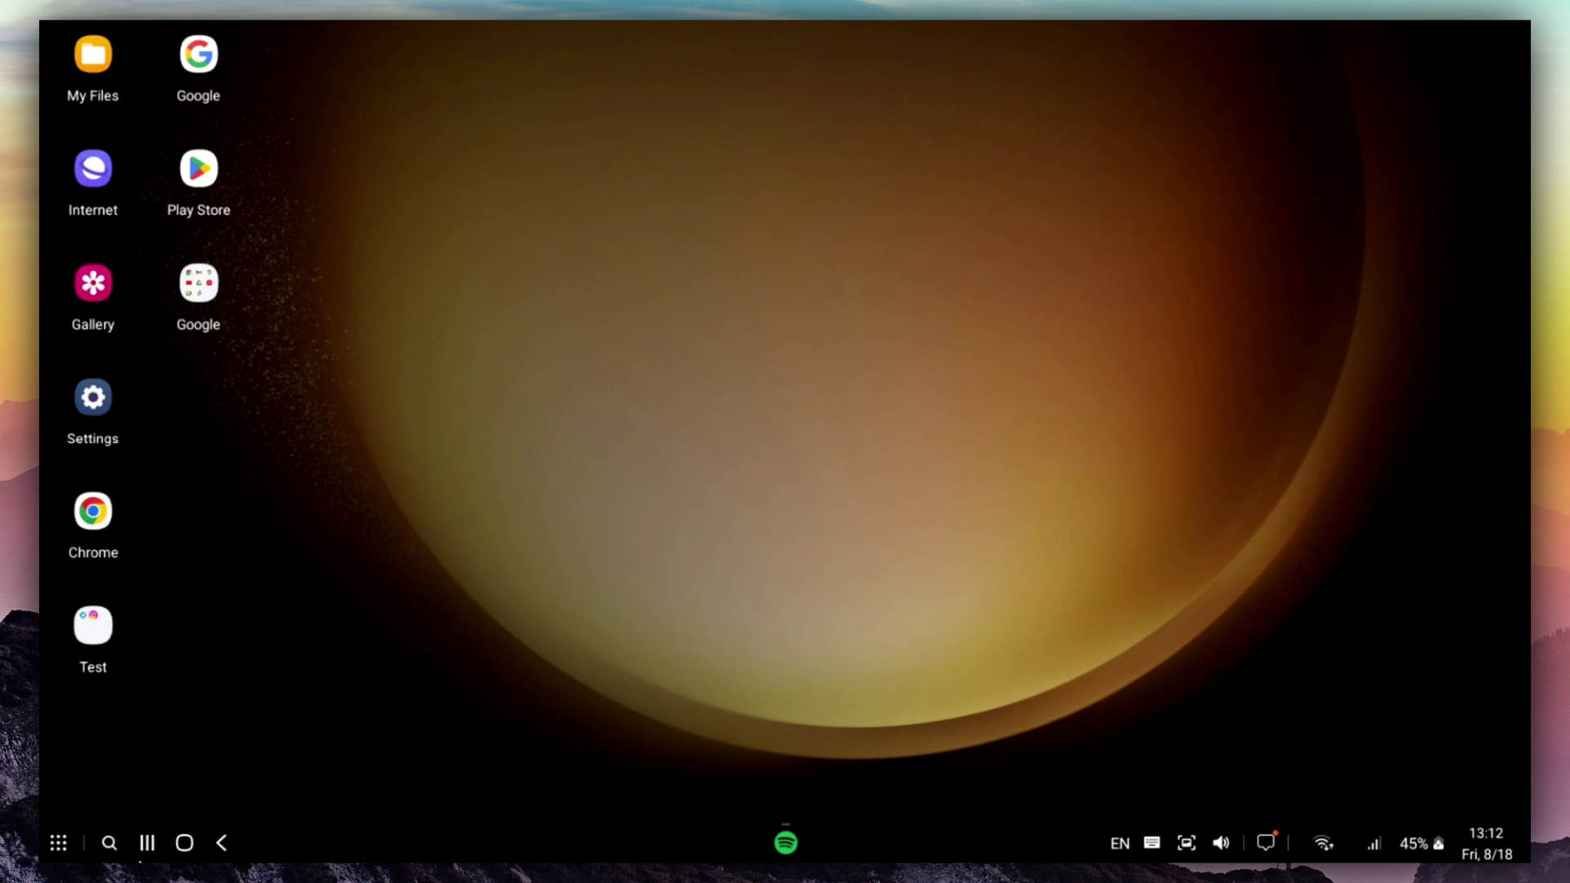
left_click(147, 843)
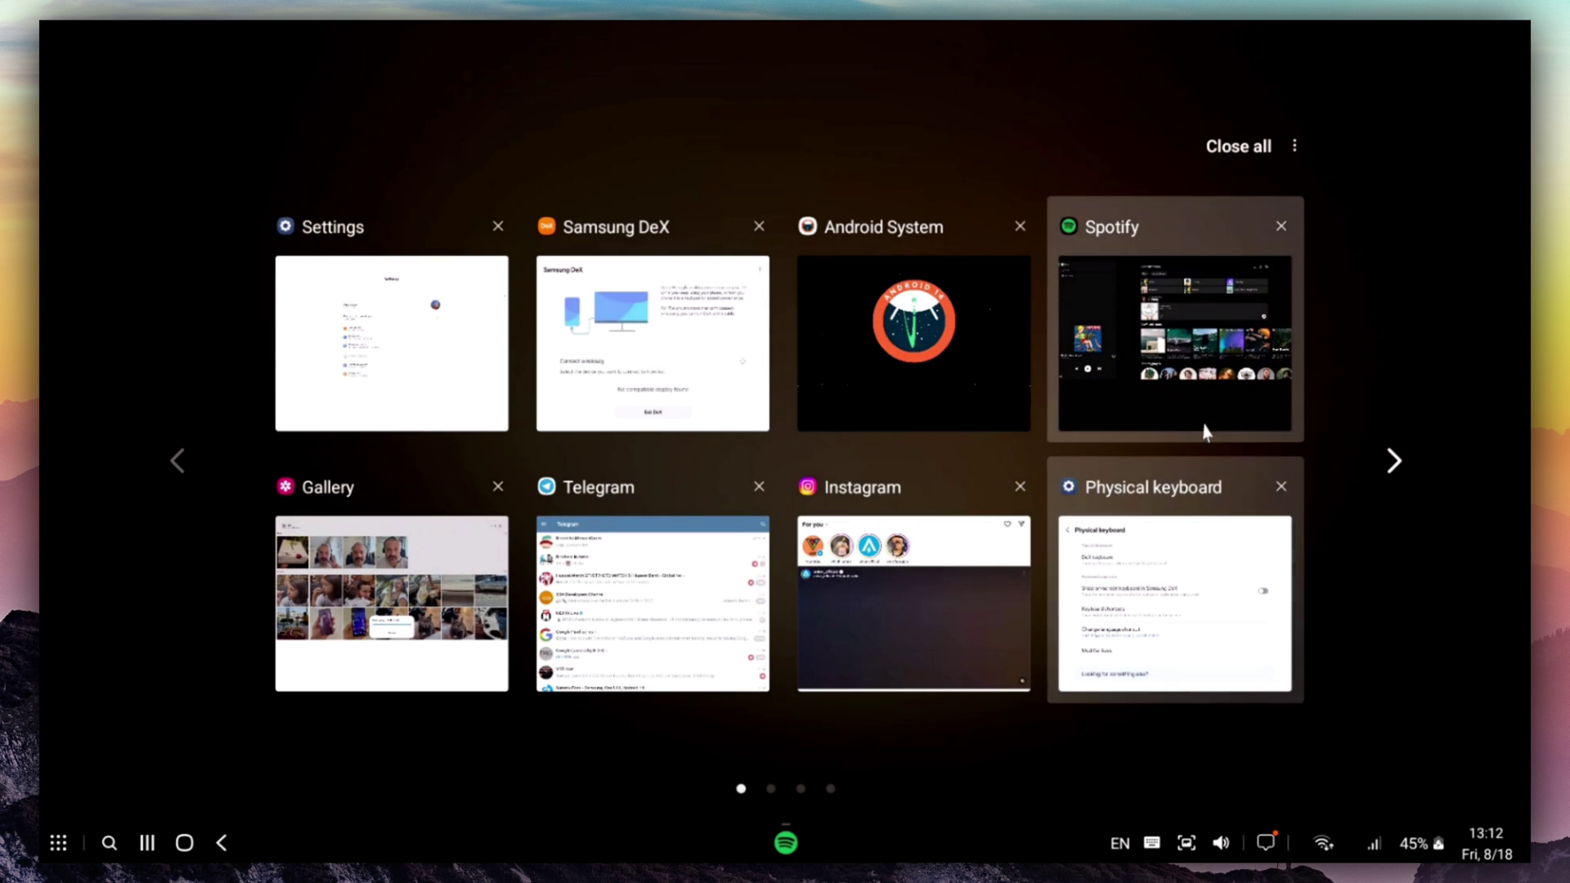
left_click(1395, 461)
left_click(1395, 461)
left_click(1404, 460)
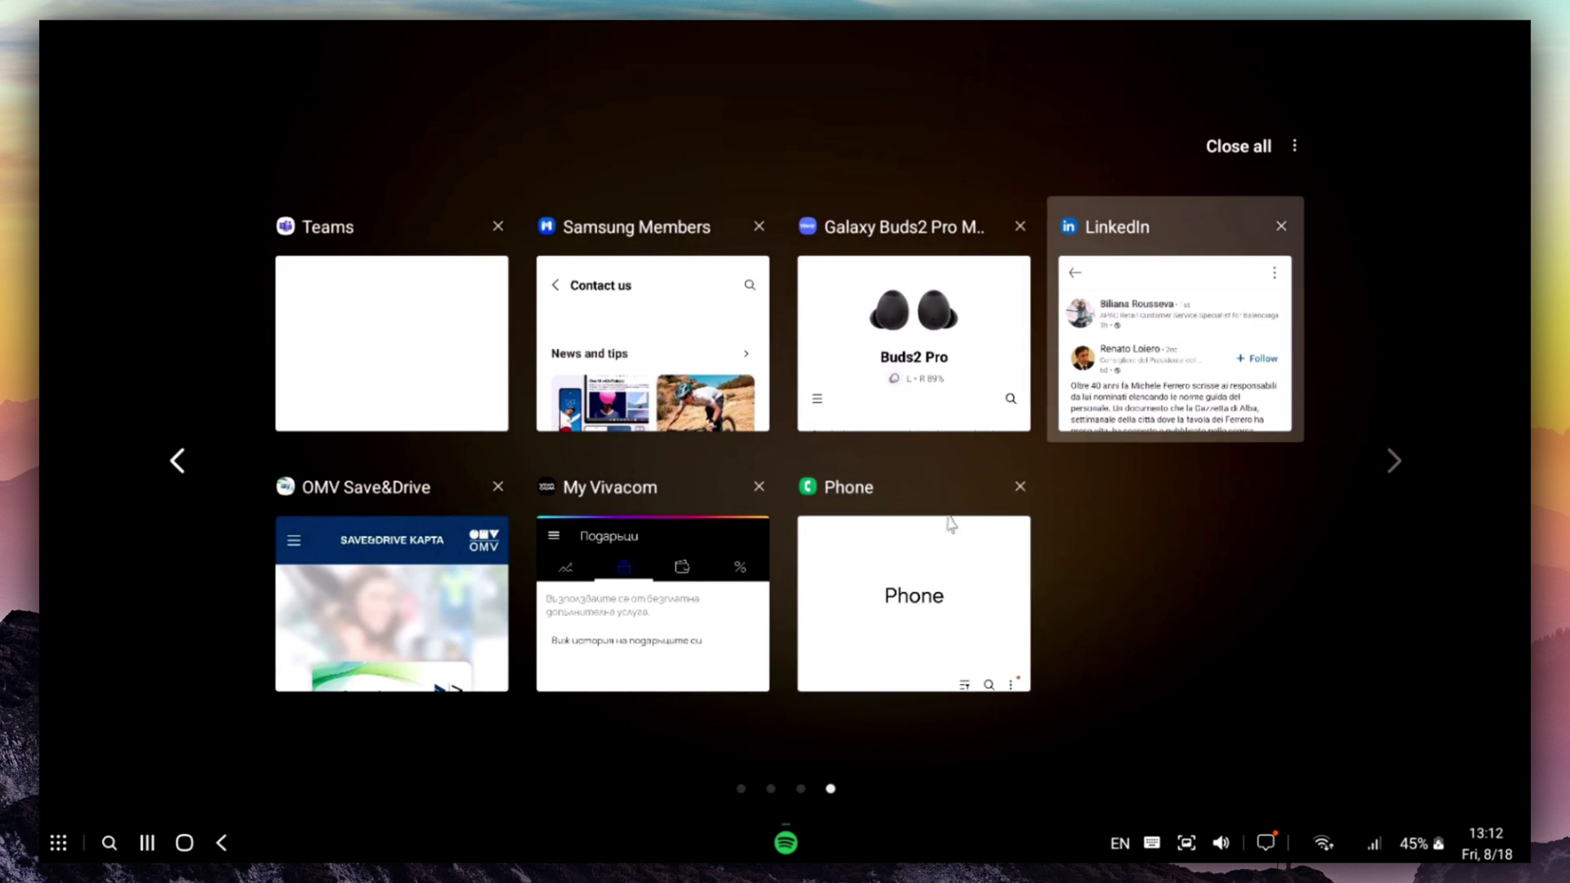
left_click(1294, 147)
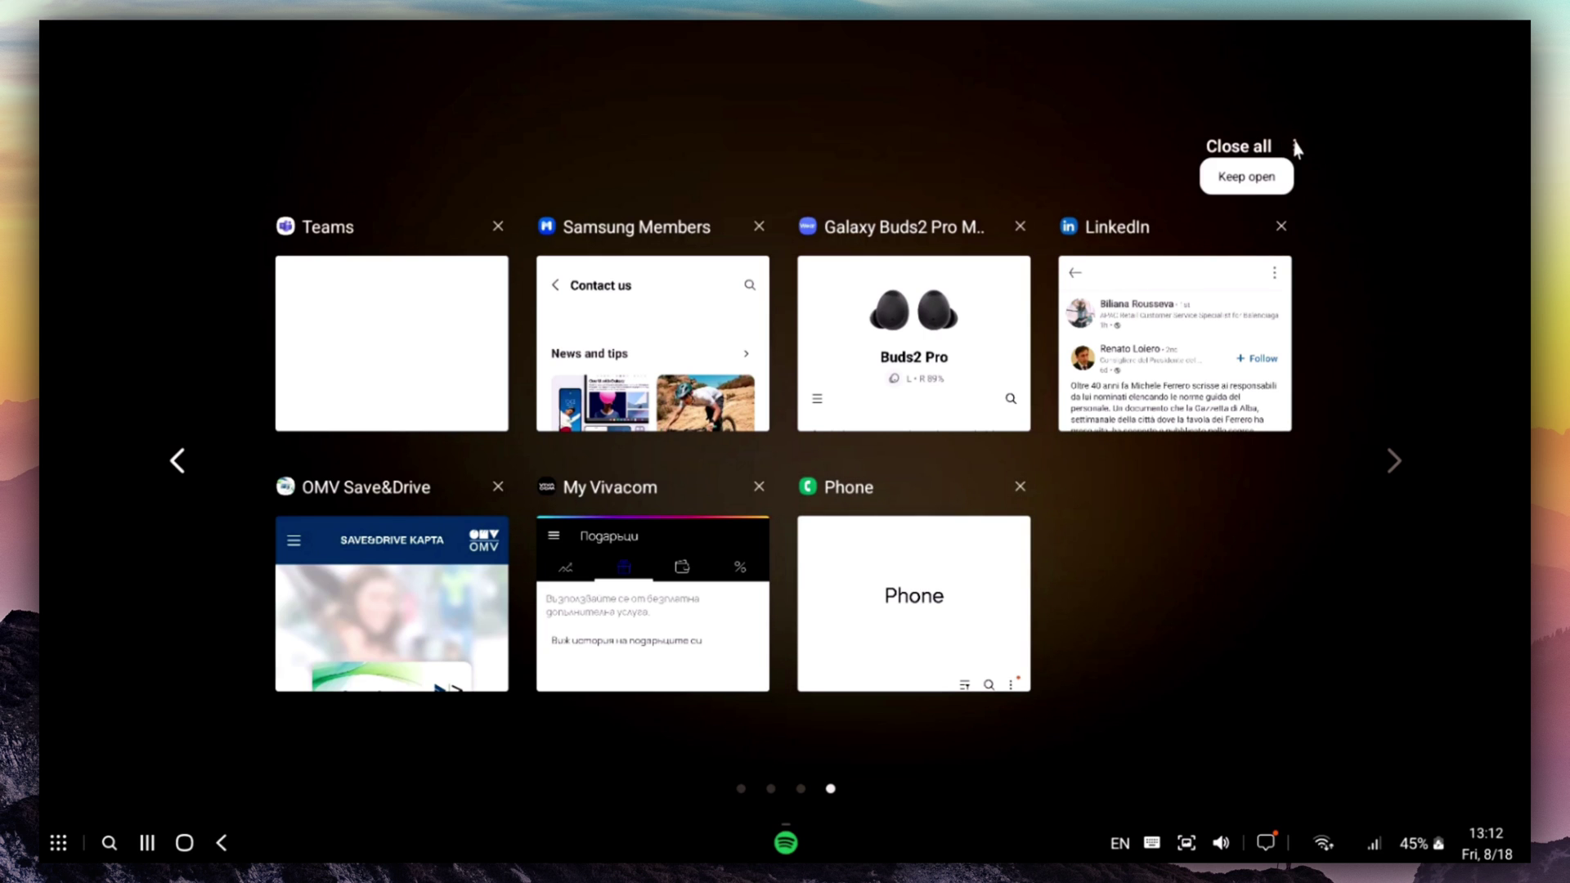
left_click(1241, 149)
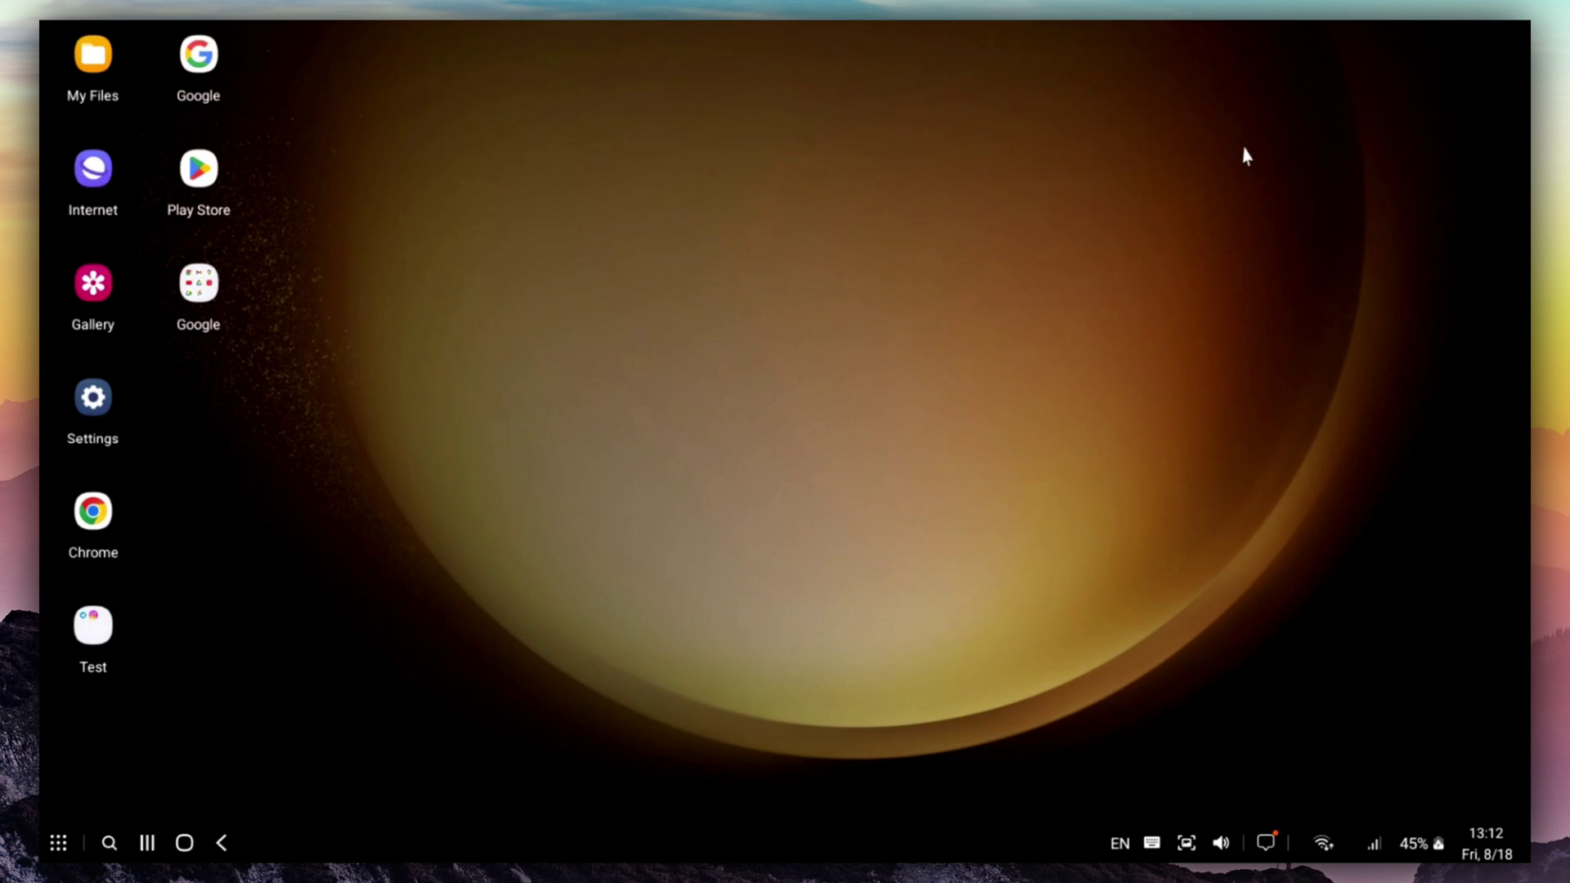
left_click(150, 850)
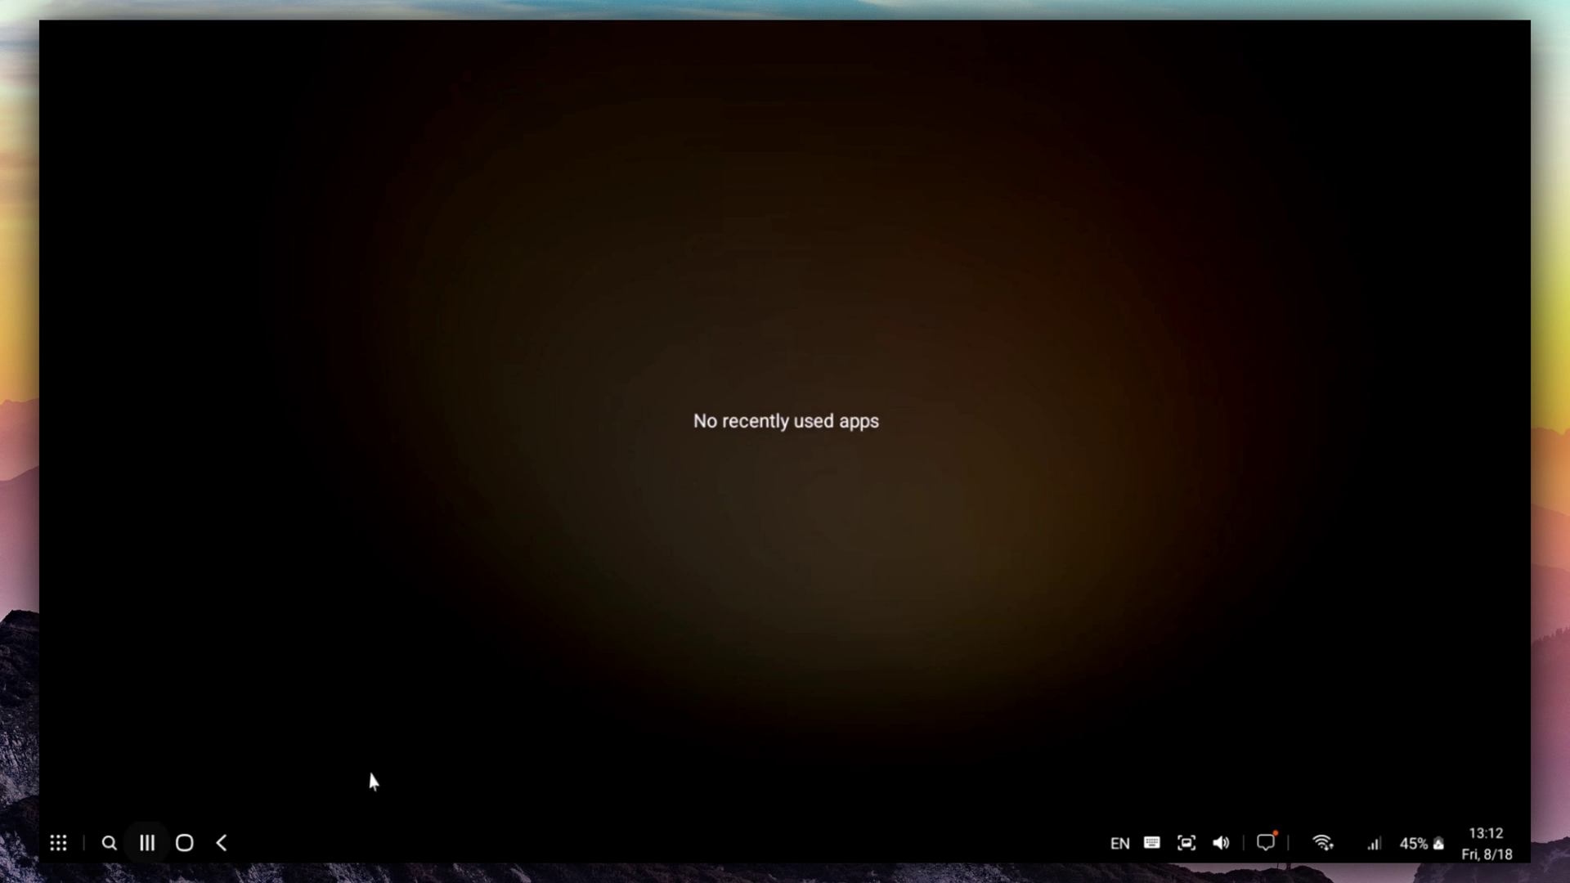
Step: Return to the desktop and switch the keyboard input language to English (US)
left_click(344, 801)
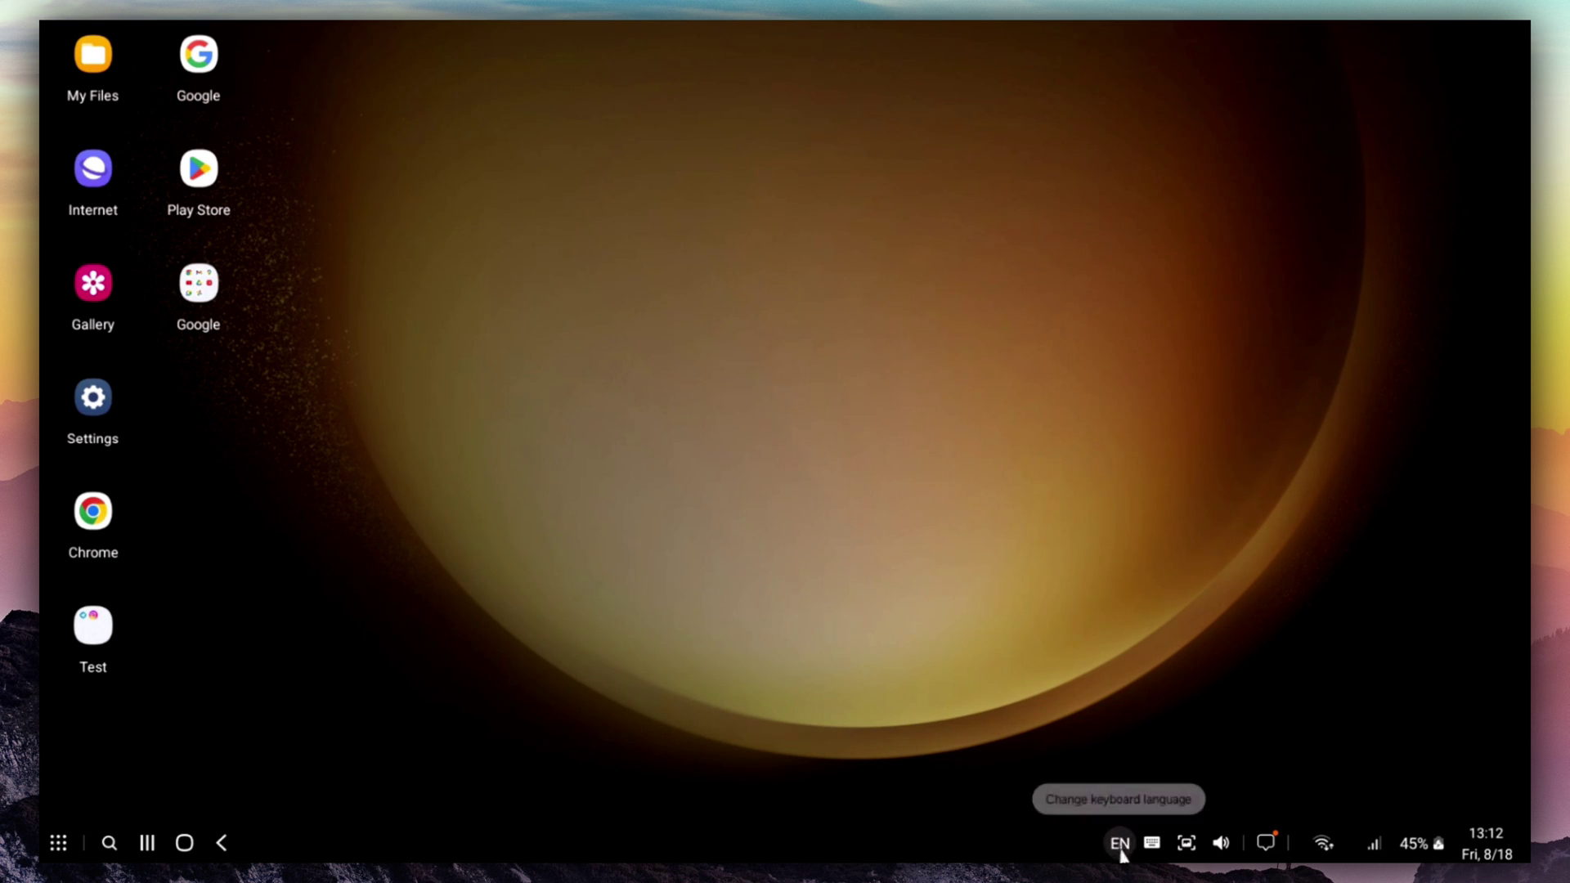
left_click(1119, 846)
left_click(1120, 845)
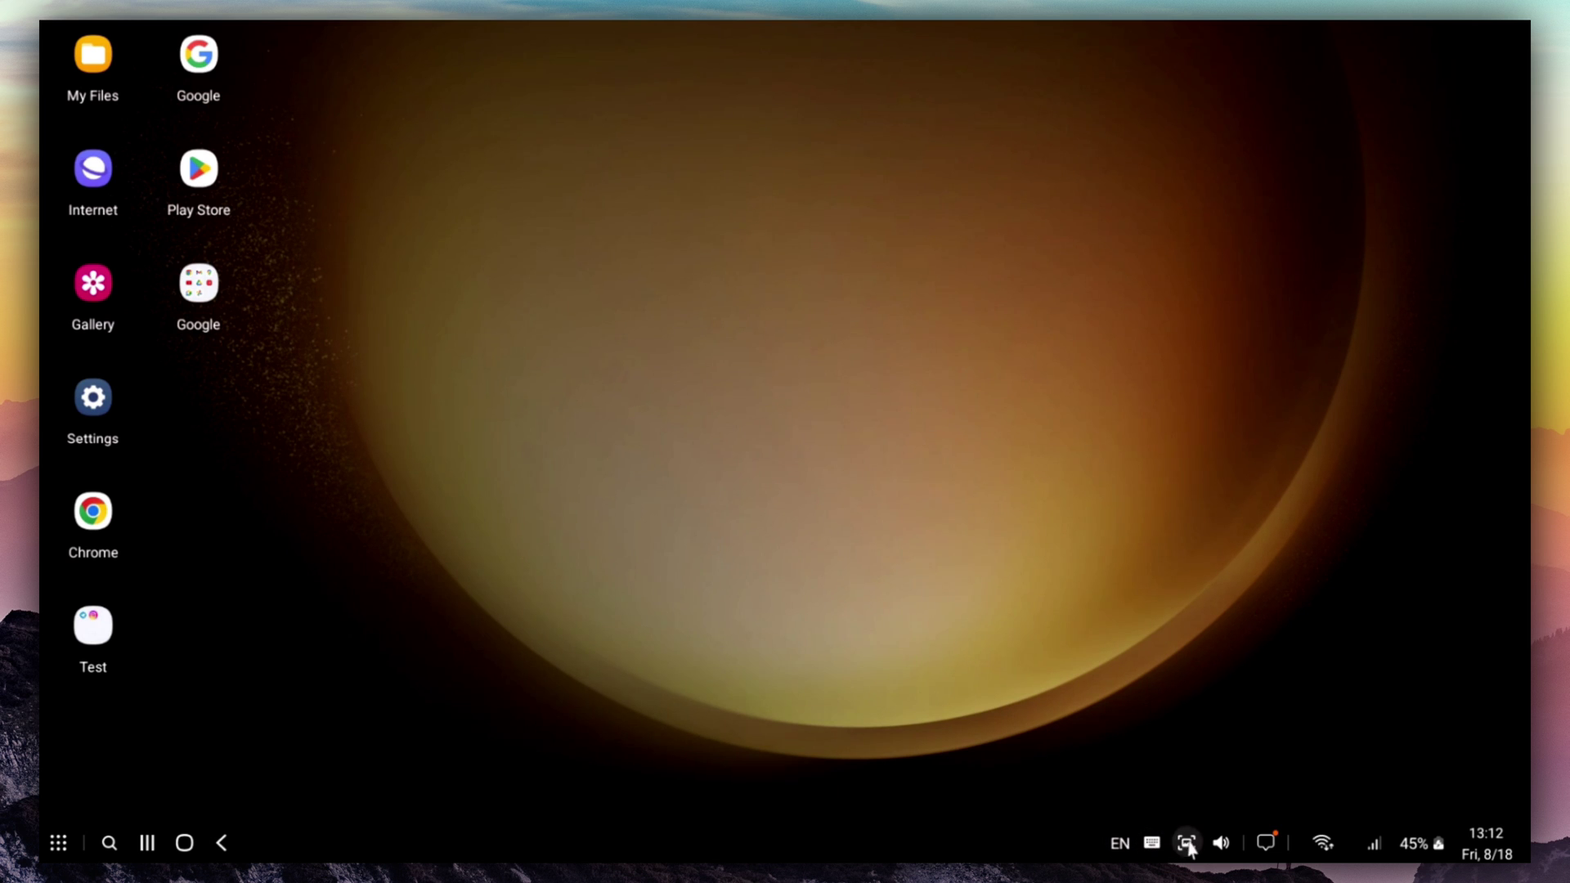
Step: Capture a screenshot of the desktop, show the volume control, and open the notifications list
left_click(1188, 844)
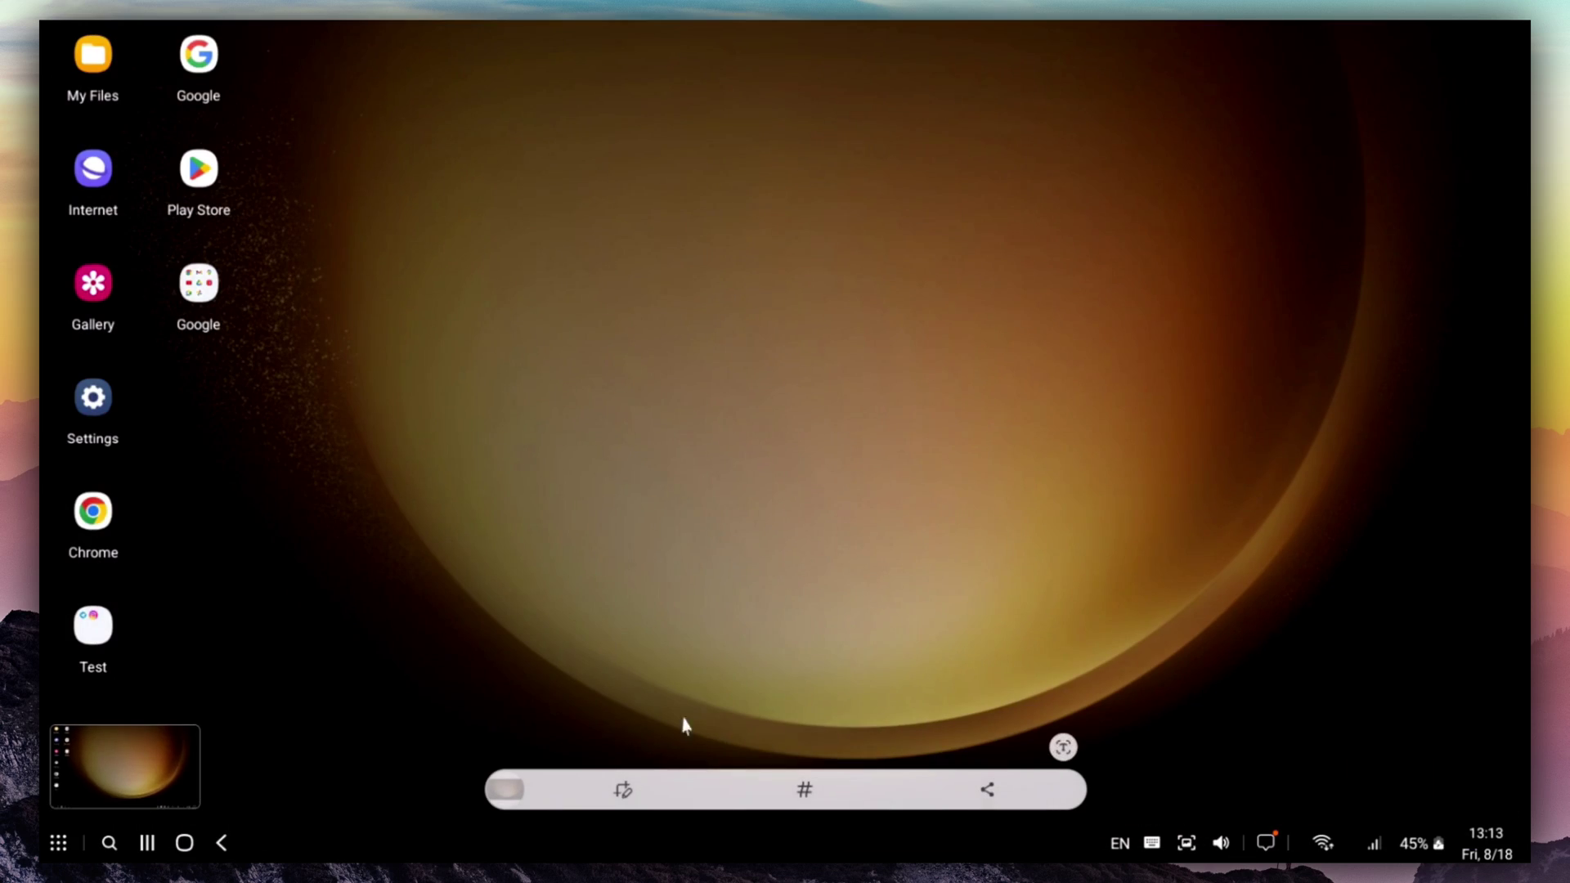
left_click(1223, 846)
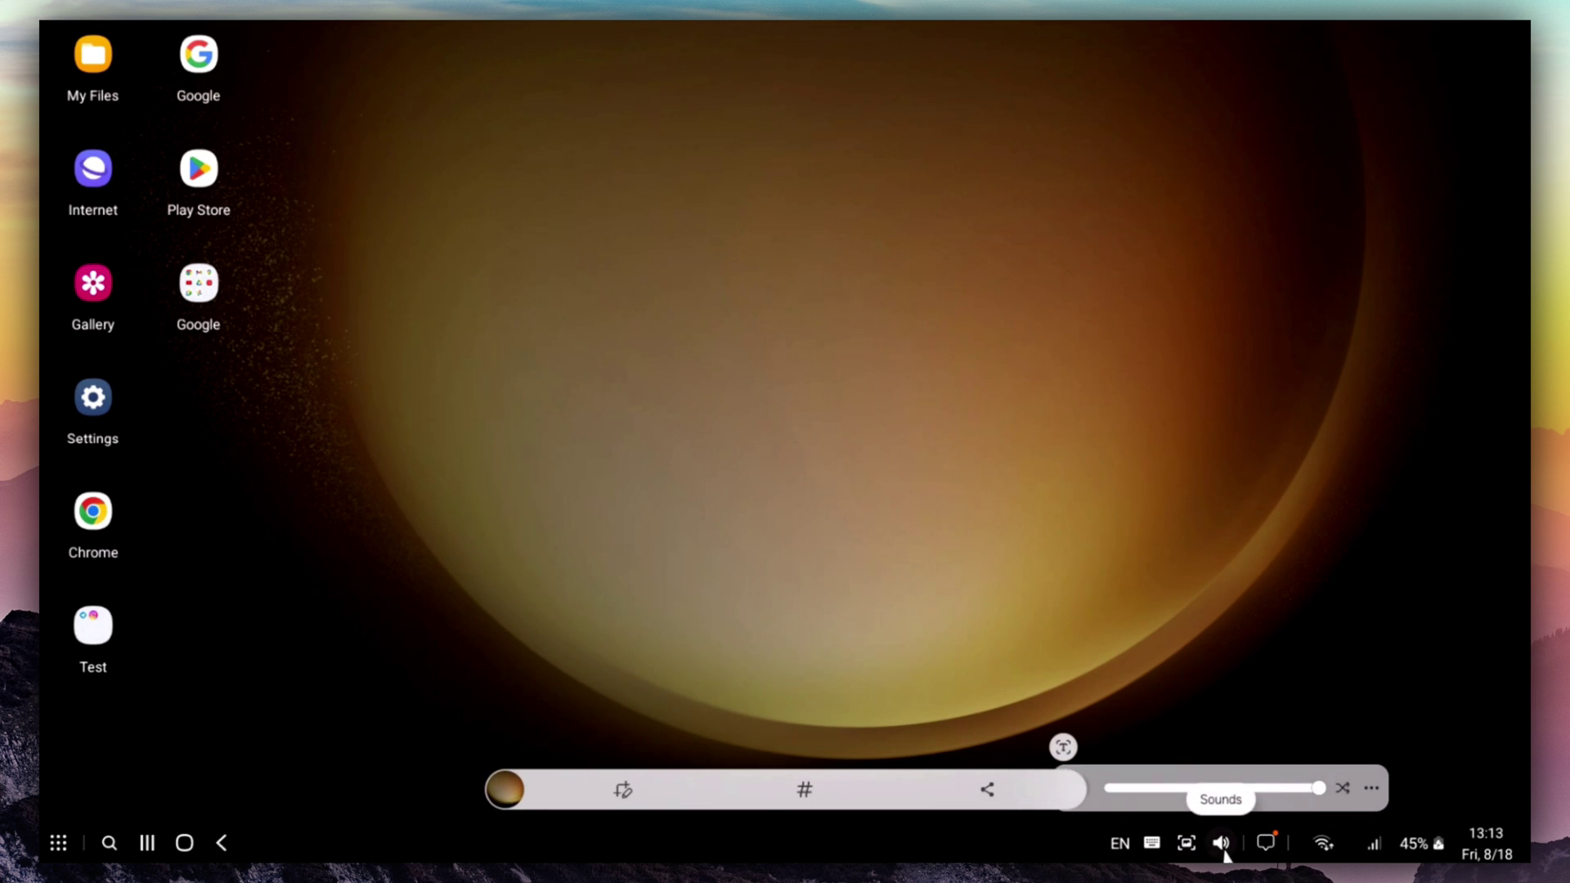
left_click(1266, 844)
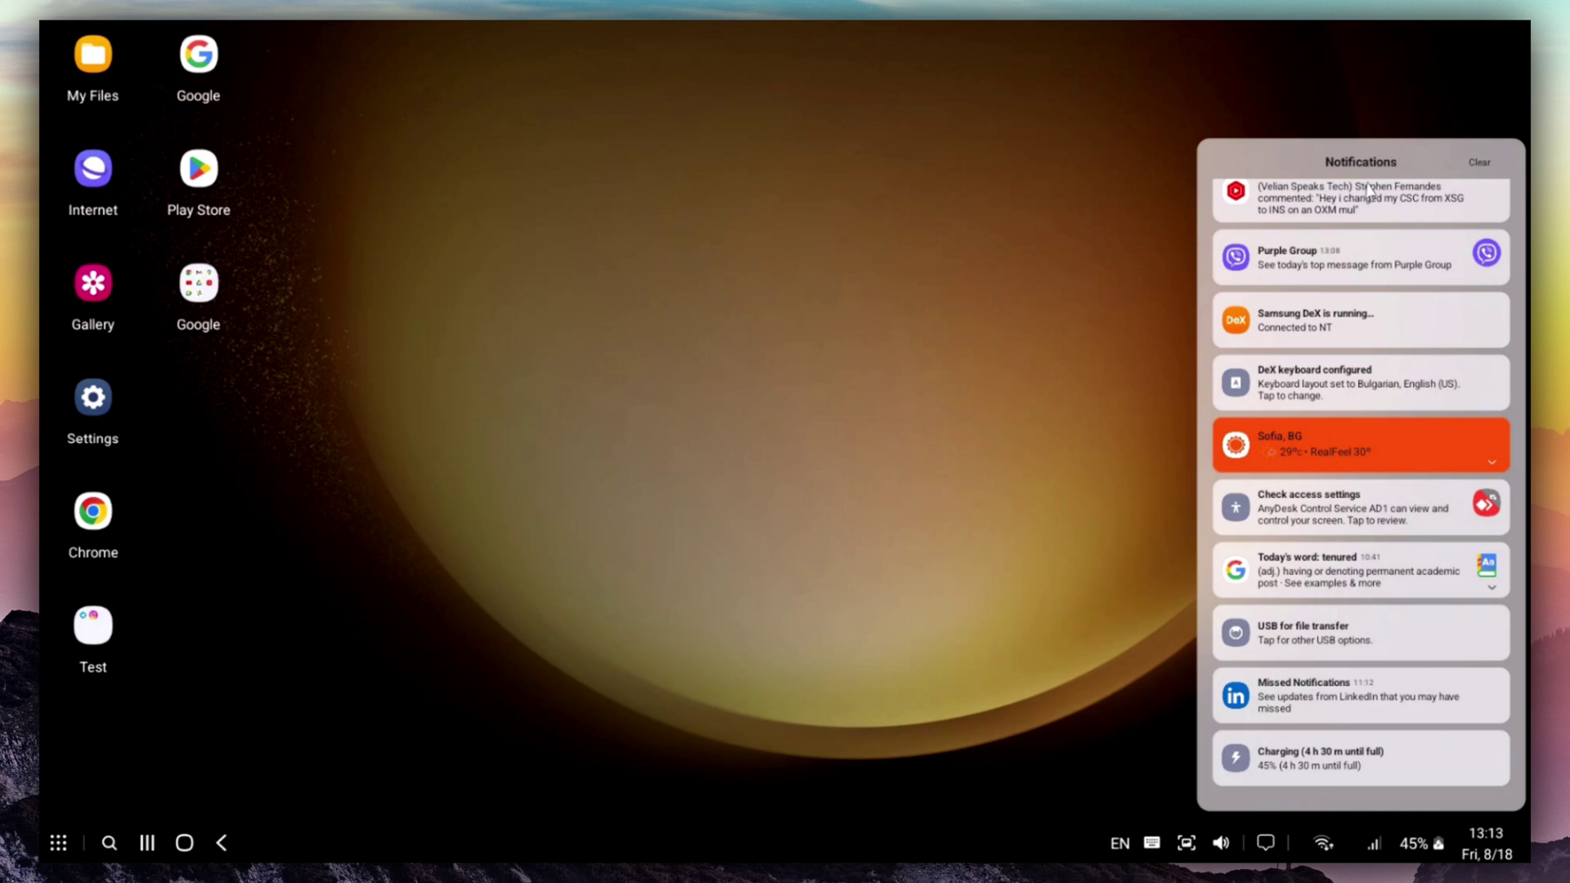
Step: Clear the dismissible notifications and skip to the next track from quick settings
left_click(1482, 164)
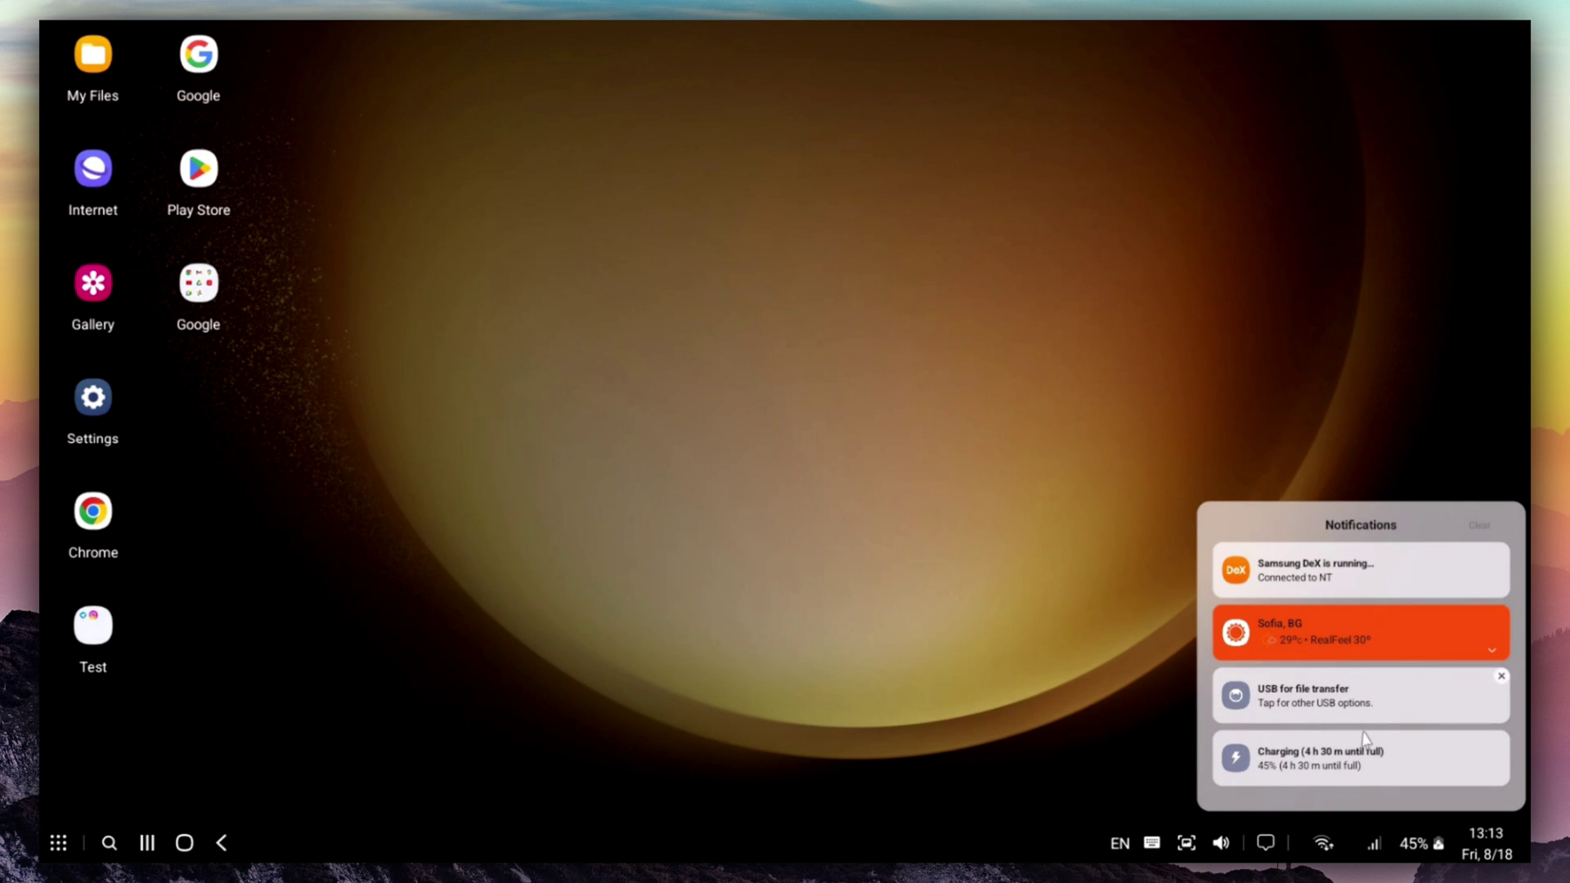
left_click(1318, 849)
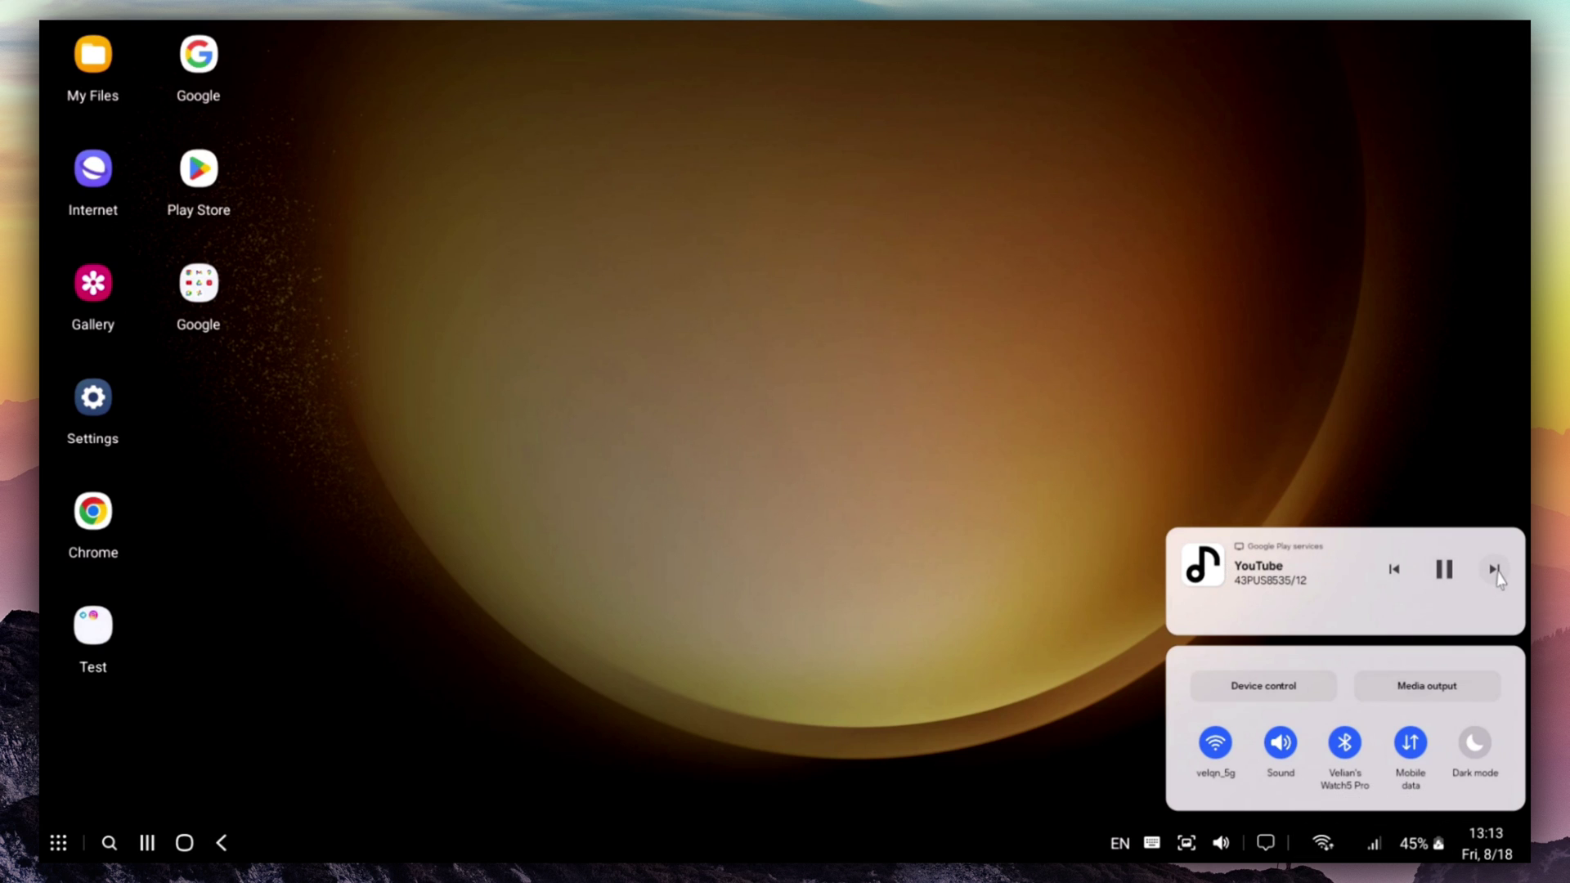
left_click(1495, 570)
Step: Start playback and open Media output settings' Wi-Fi speaker playback preference, set to Mirroring
left_click(1429, 684)
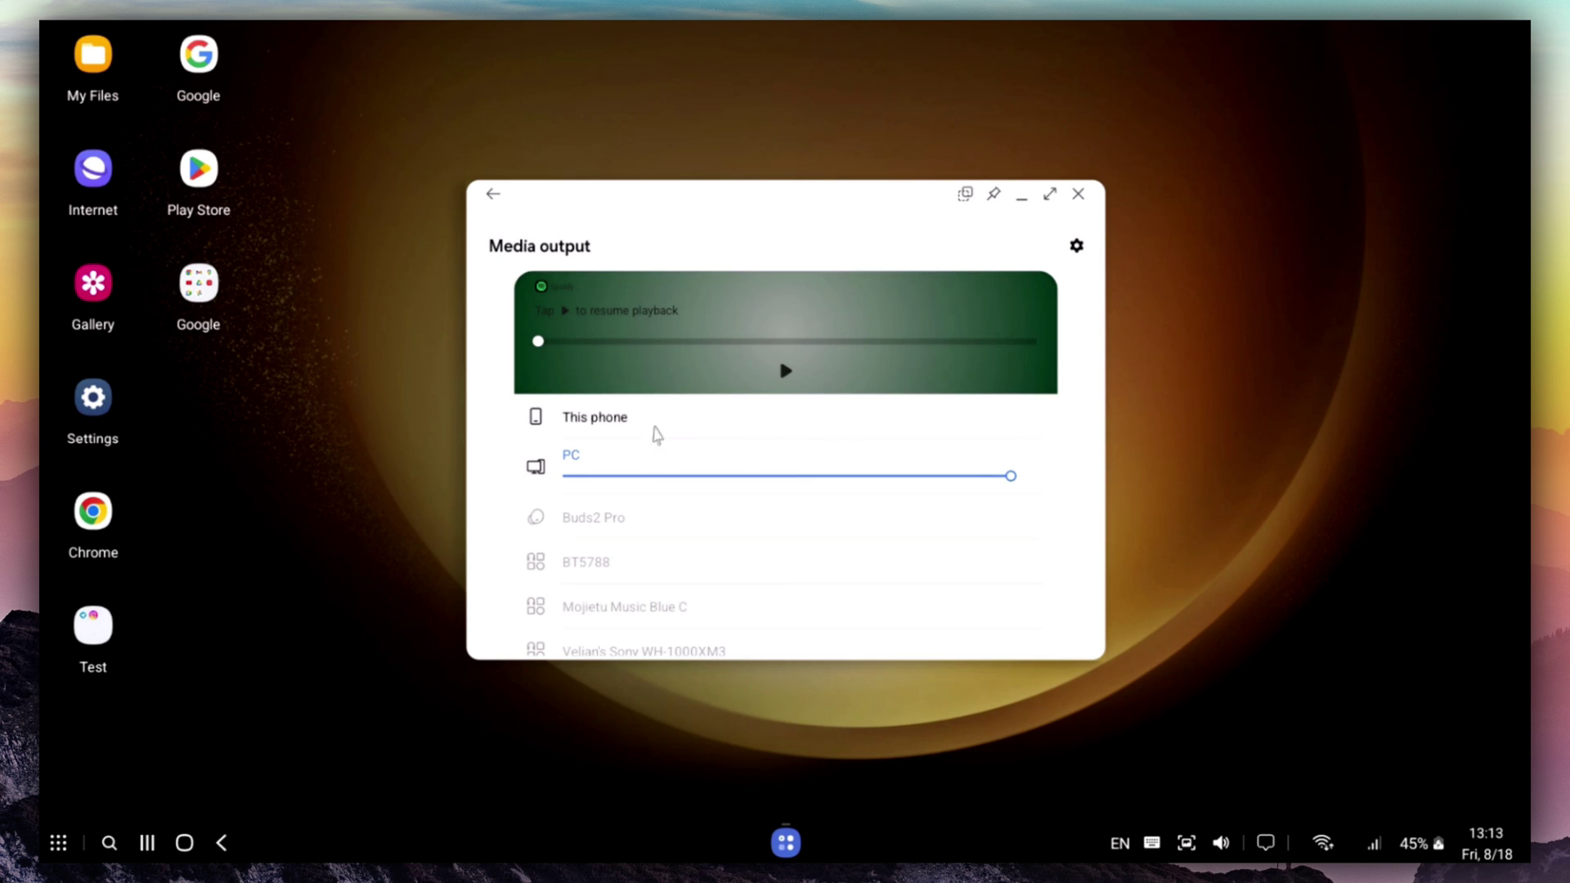
left_click(781, 370)
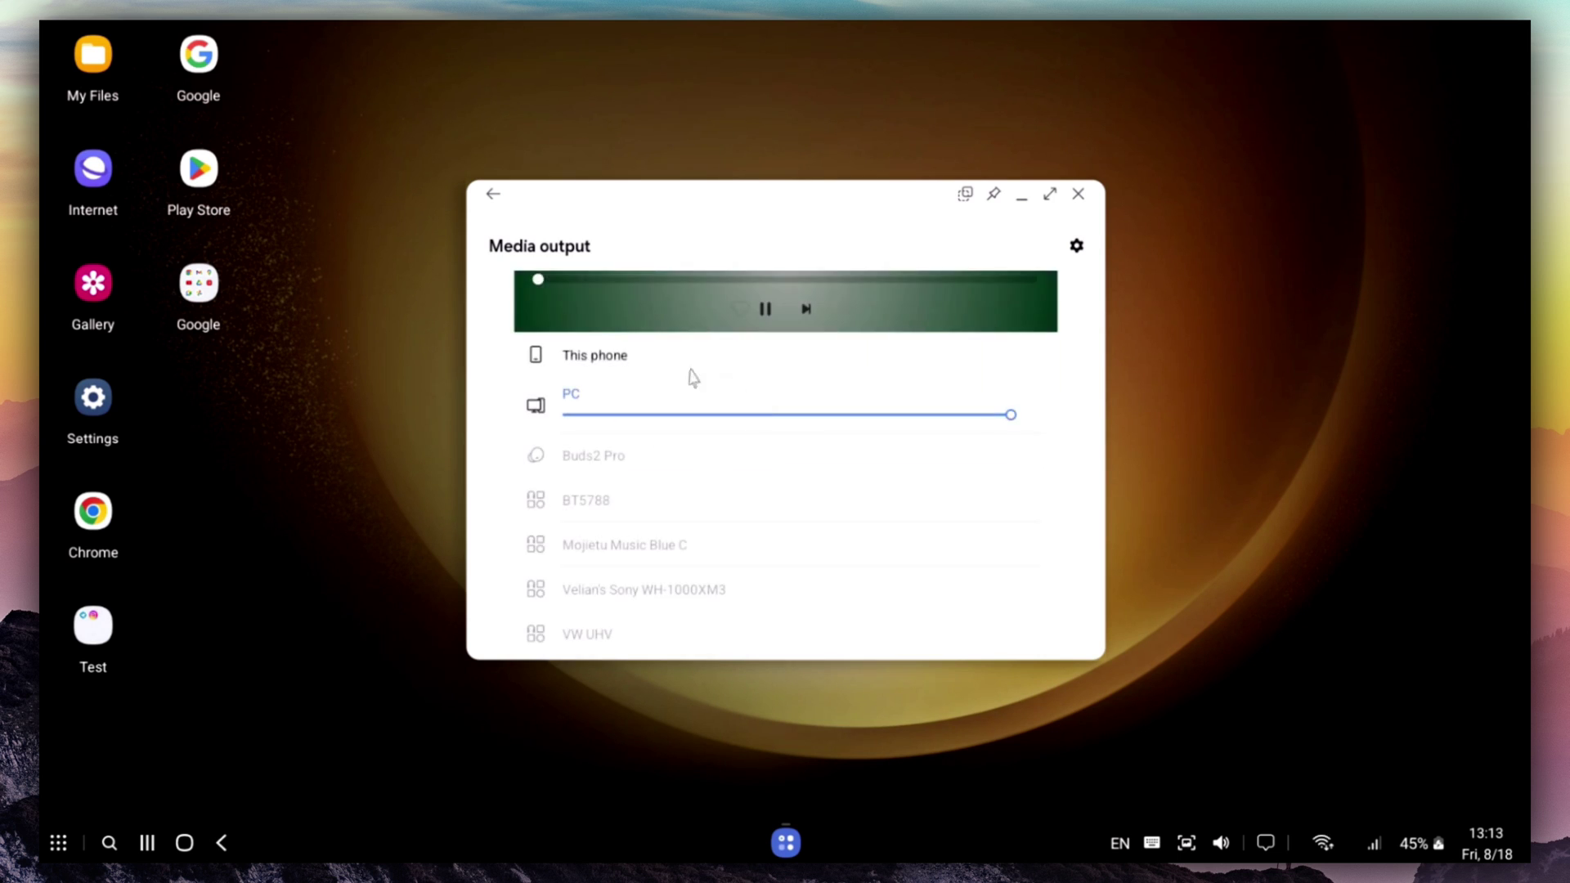
left_click(1077, 382)
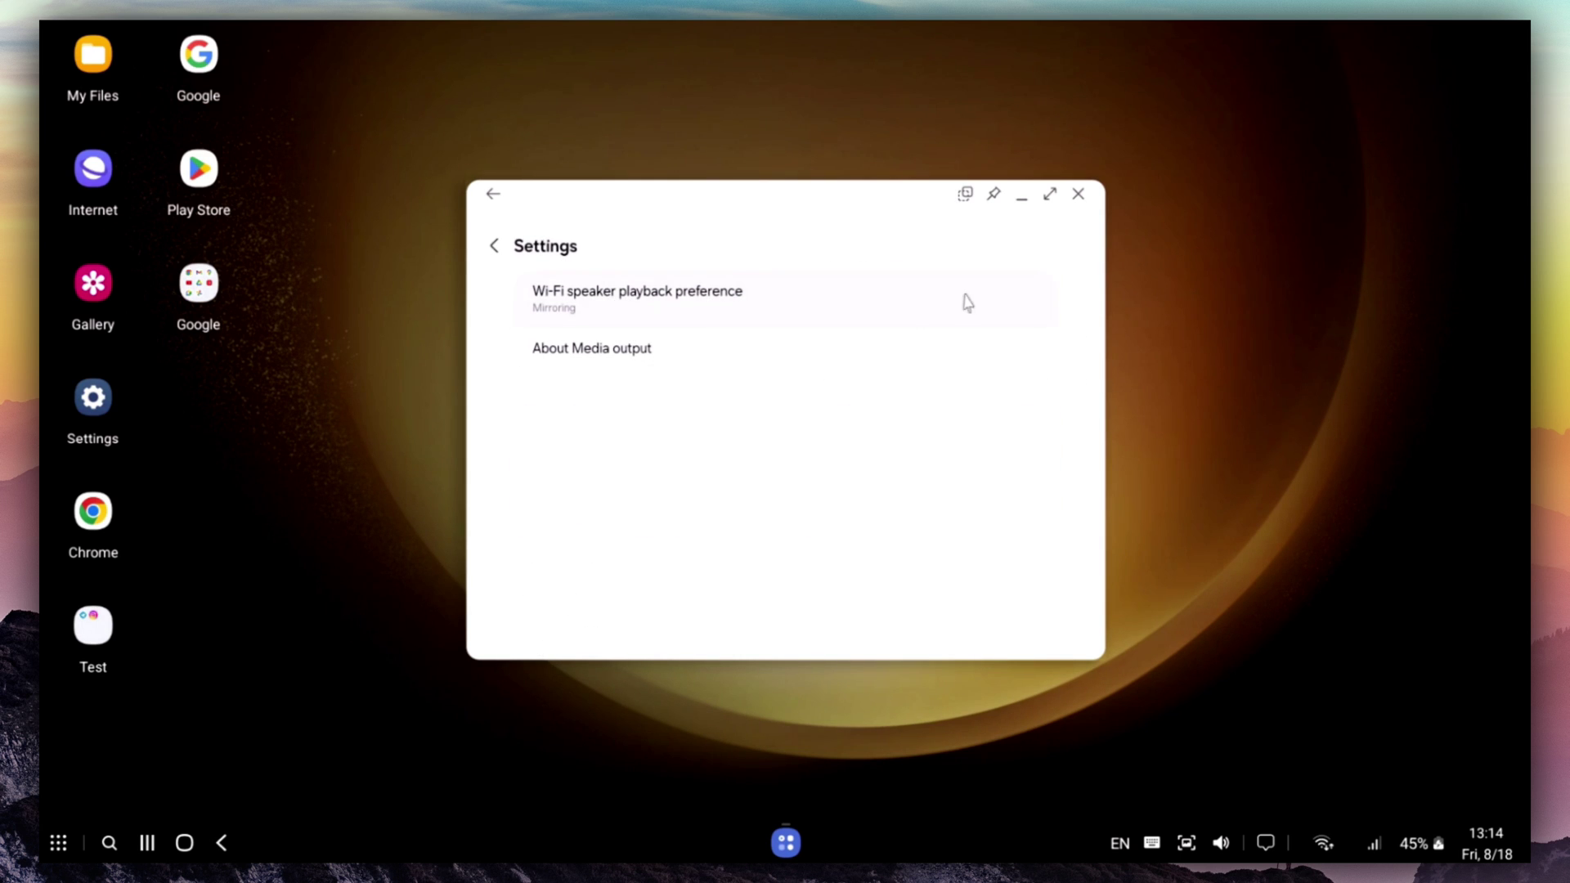
left_click(638, 313)
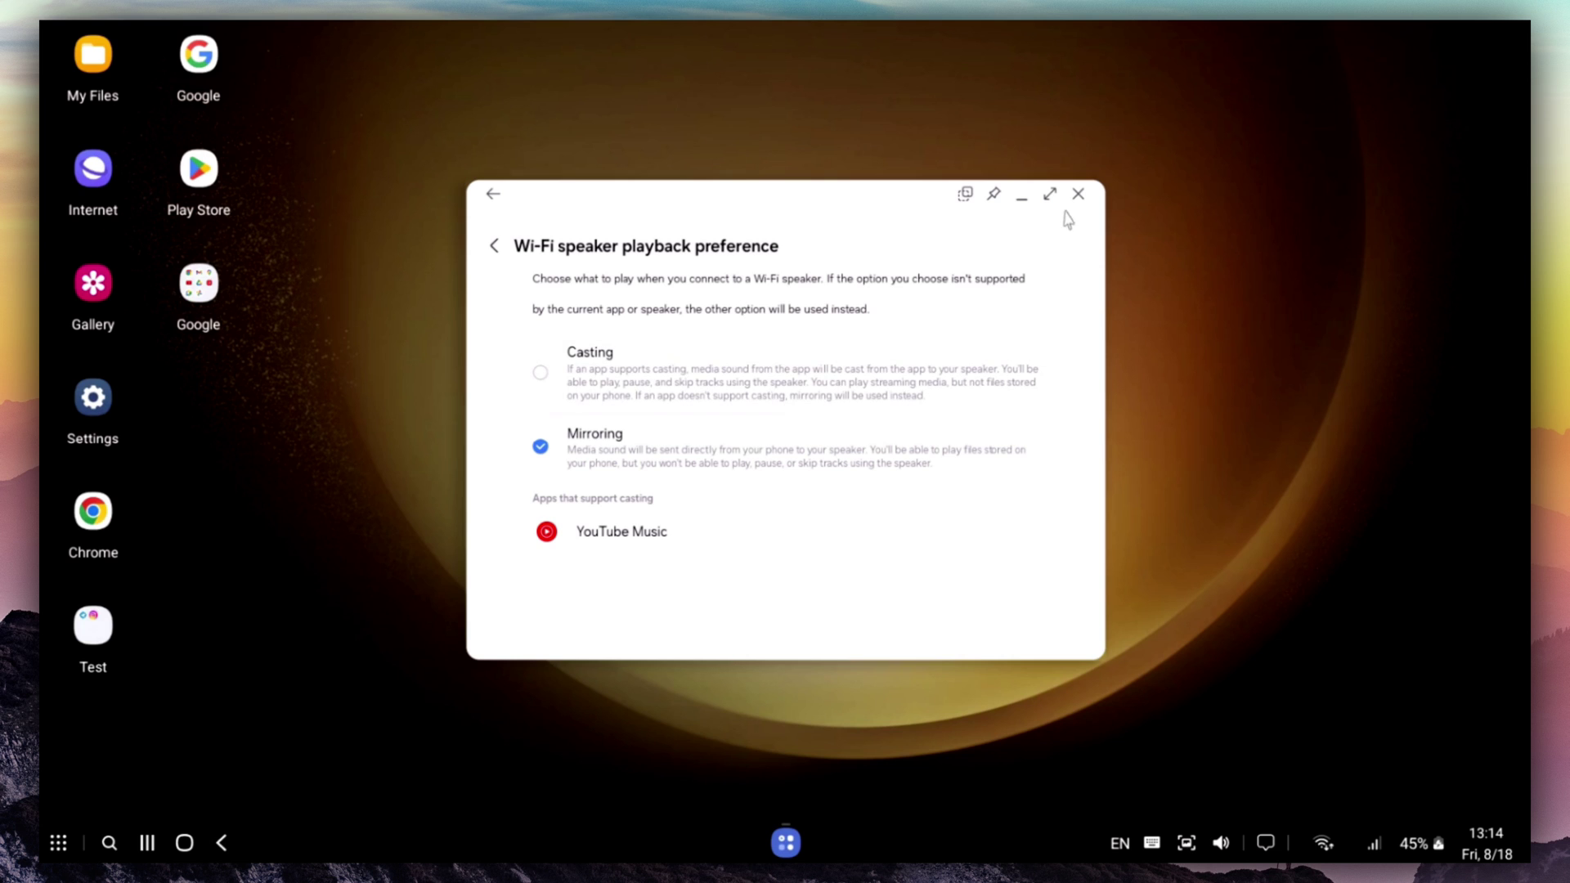
Step: Close the media output settings, toggle quick settings, and view then close this month's calendar
left_click(1079, 195)
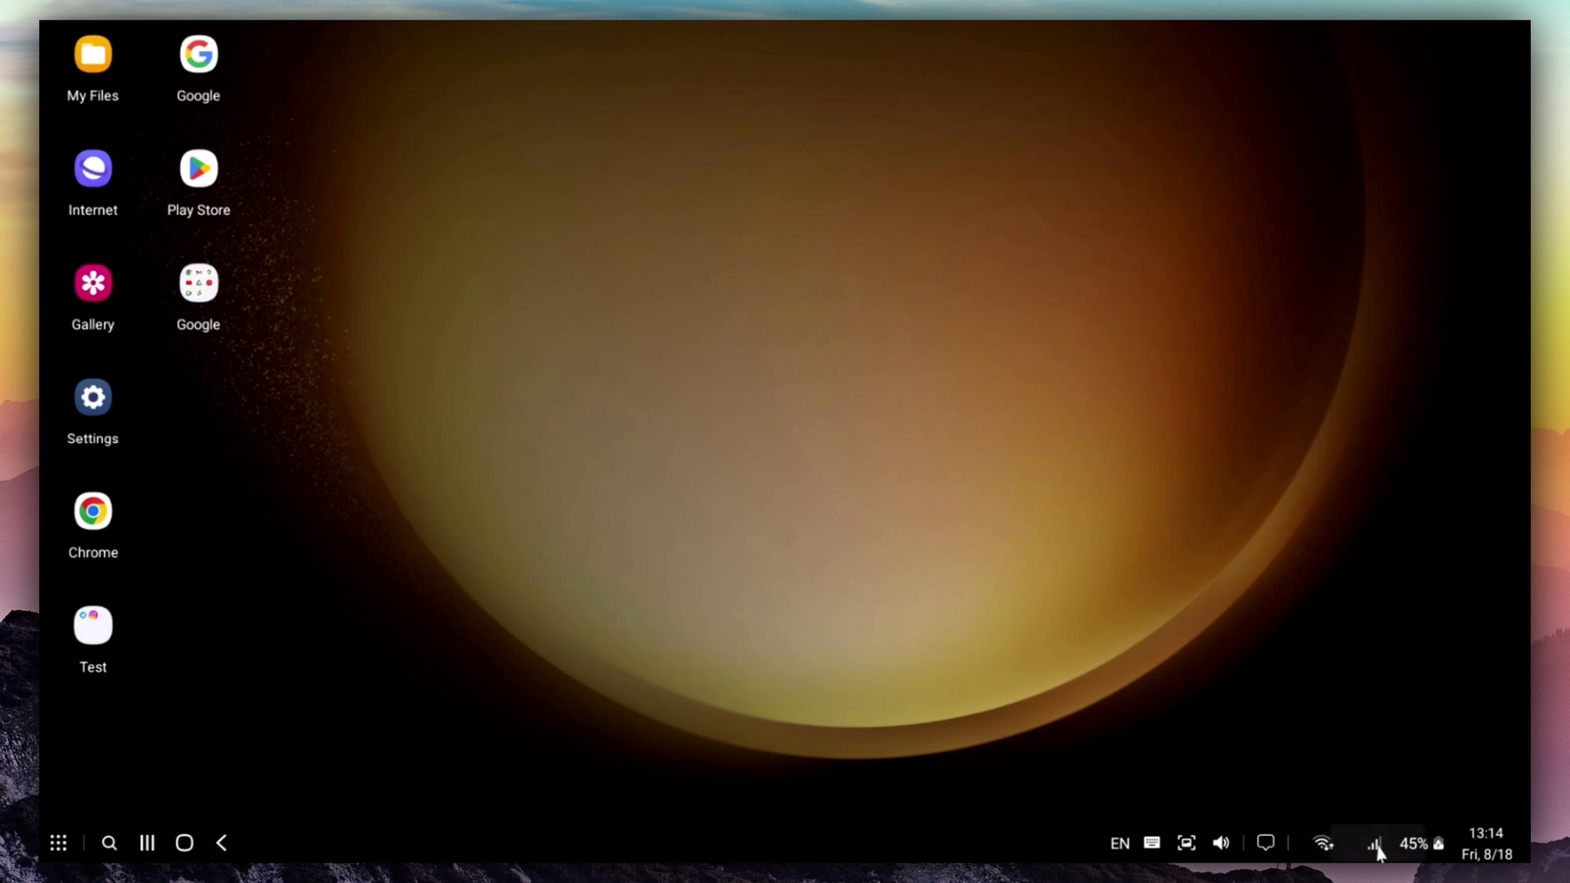
left_click(1376, 849)
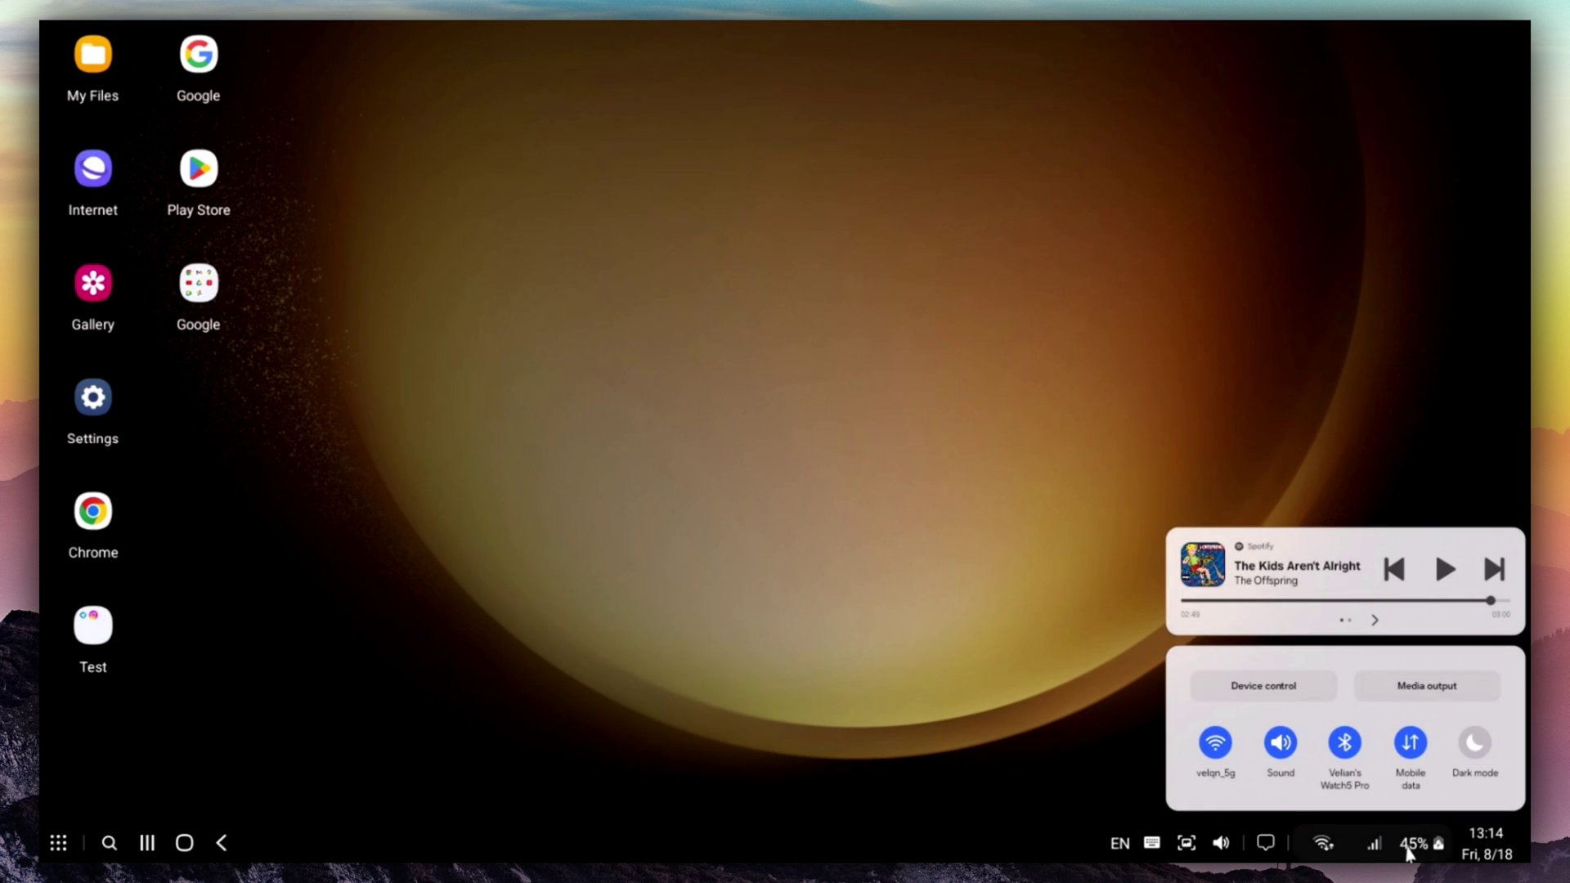
left_click(1411, 849)
left_click(1485, 847)
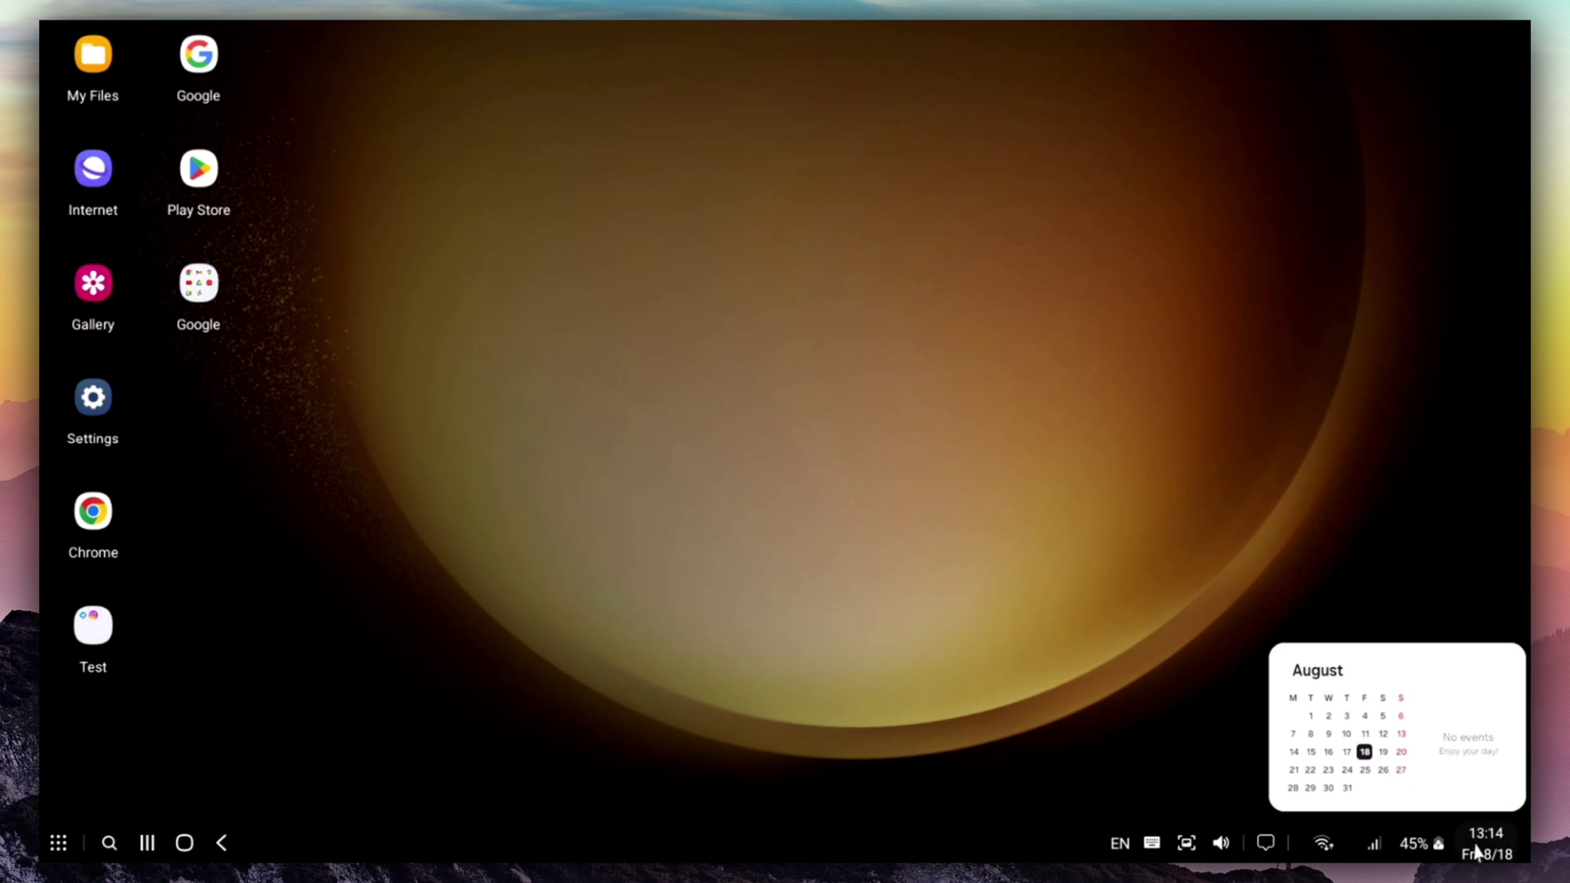
left_click(1216, 584)
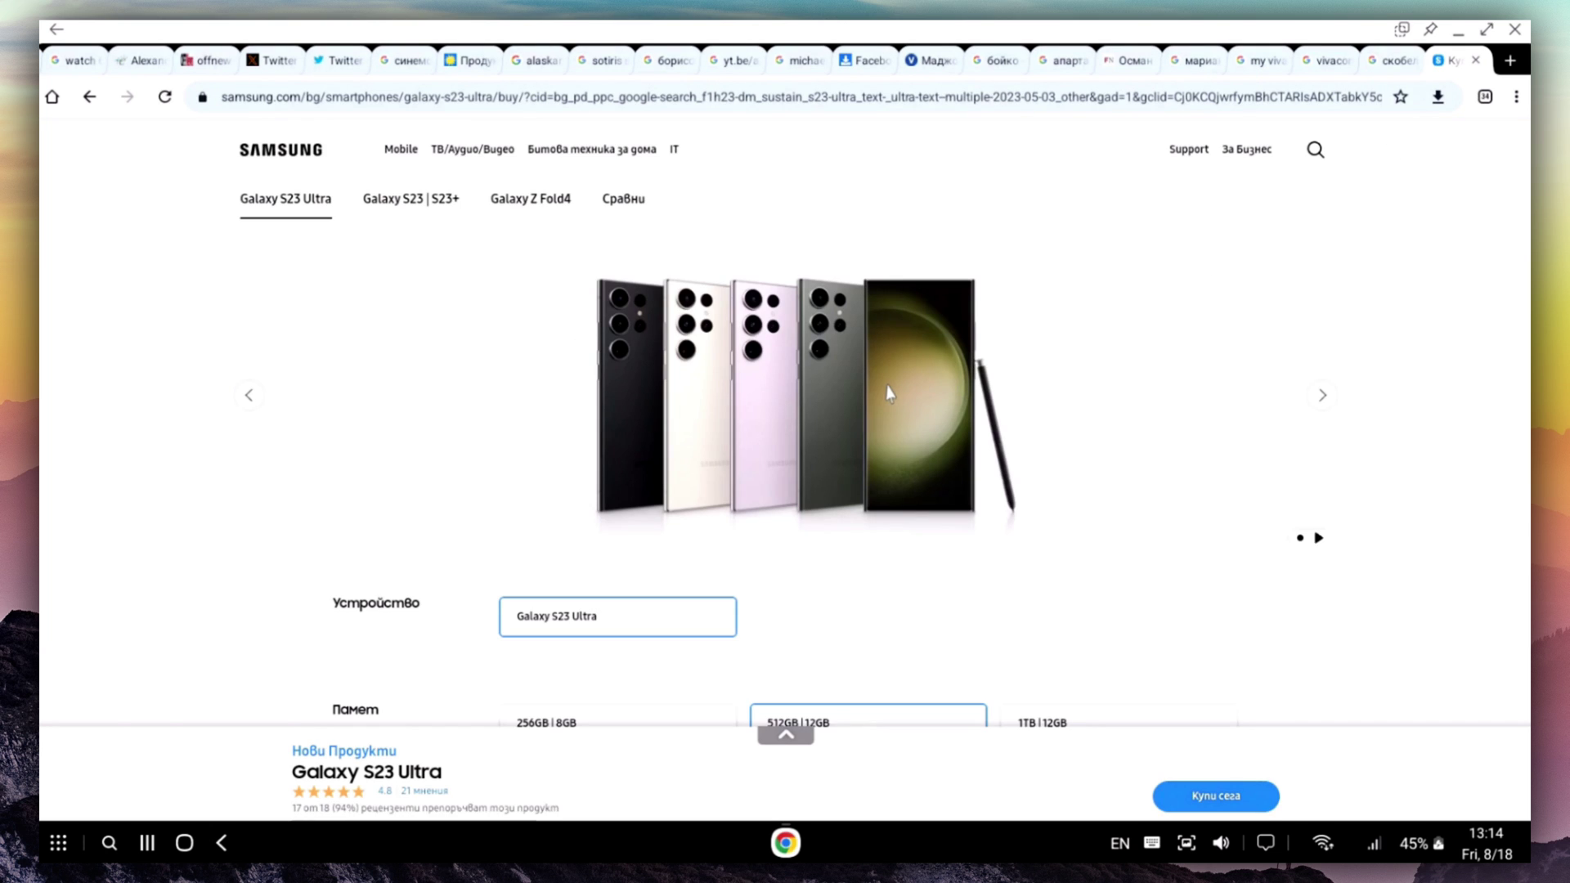
Step: Check the first Chrome tab, then close the Galaxy S23 Ultra shop tab
scroll(899, 368, "down", 3)
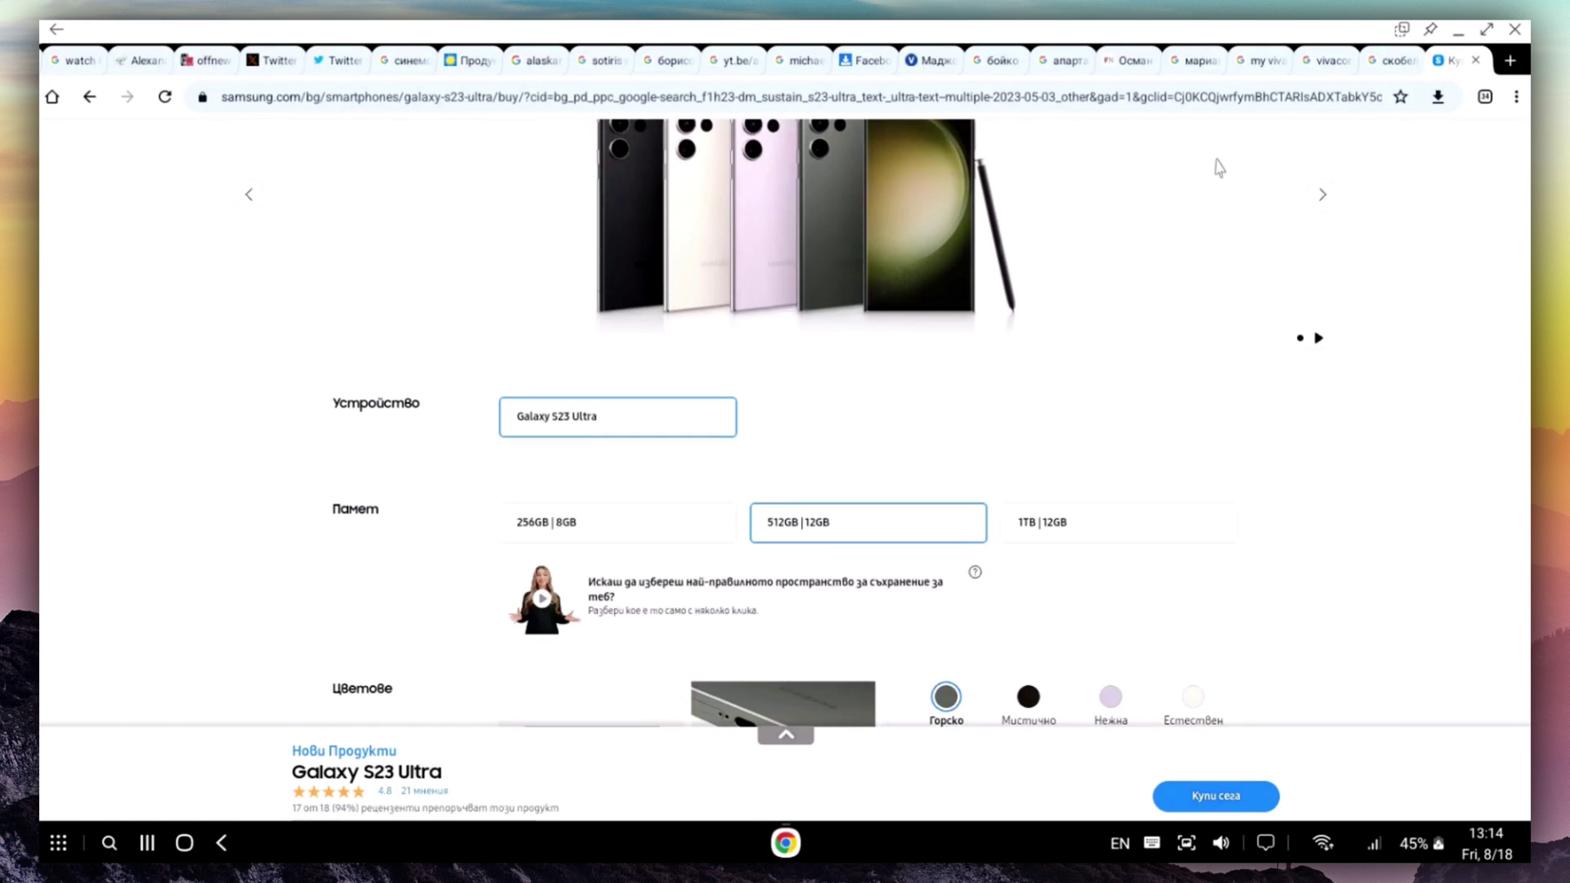
left_click(96, 66)
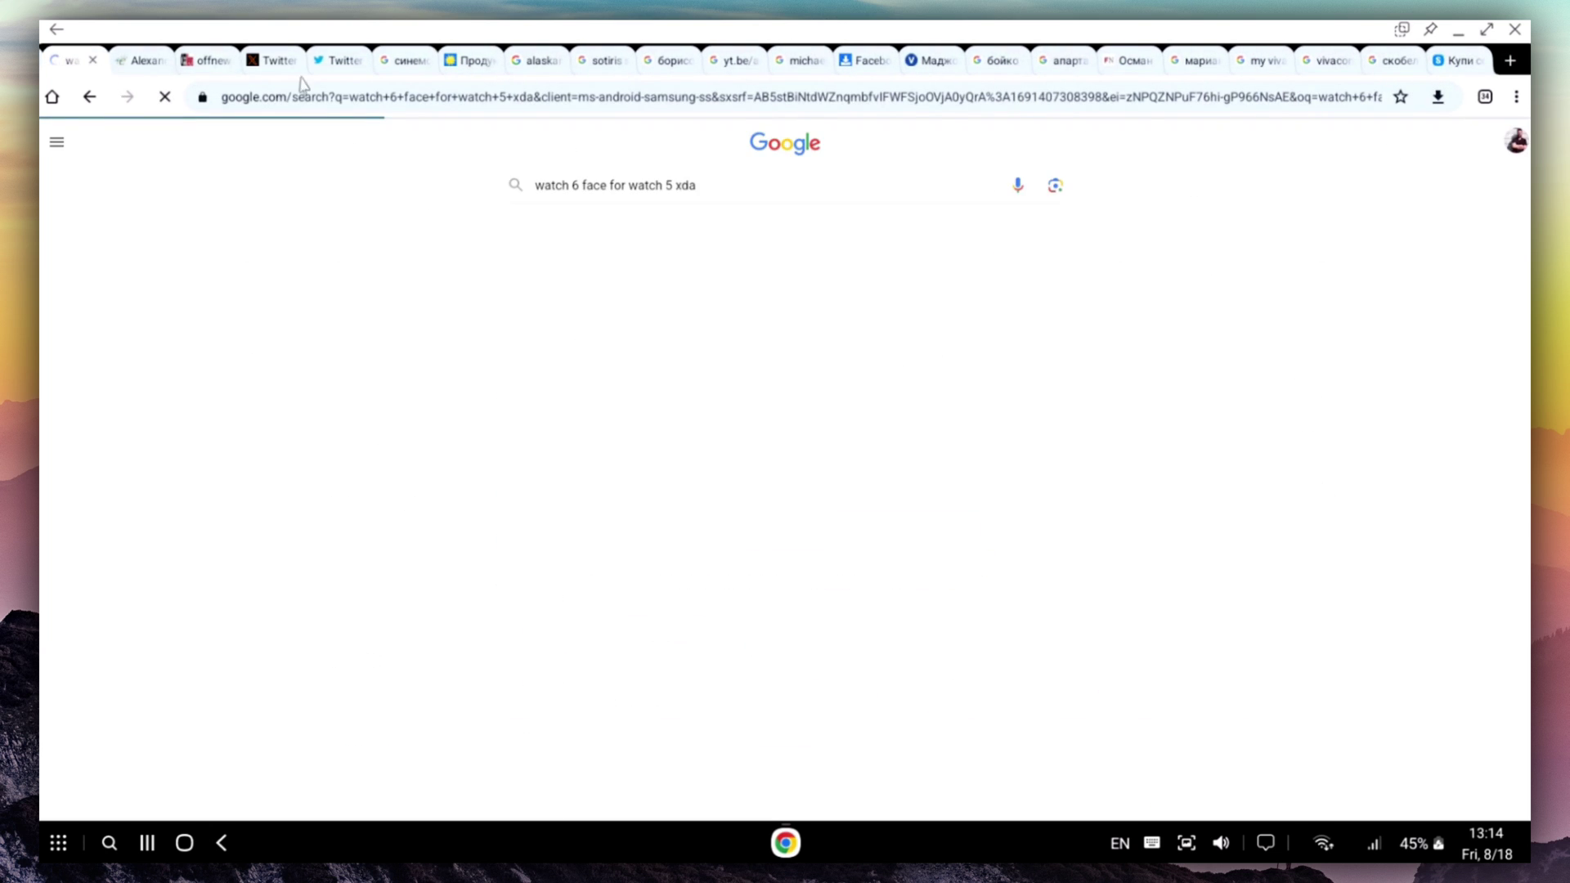
left_click(1464, 62)
left_click(1478, 61)
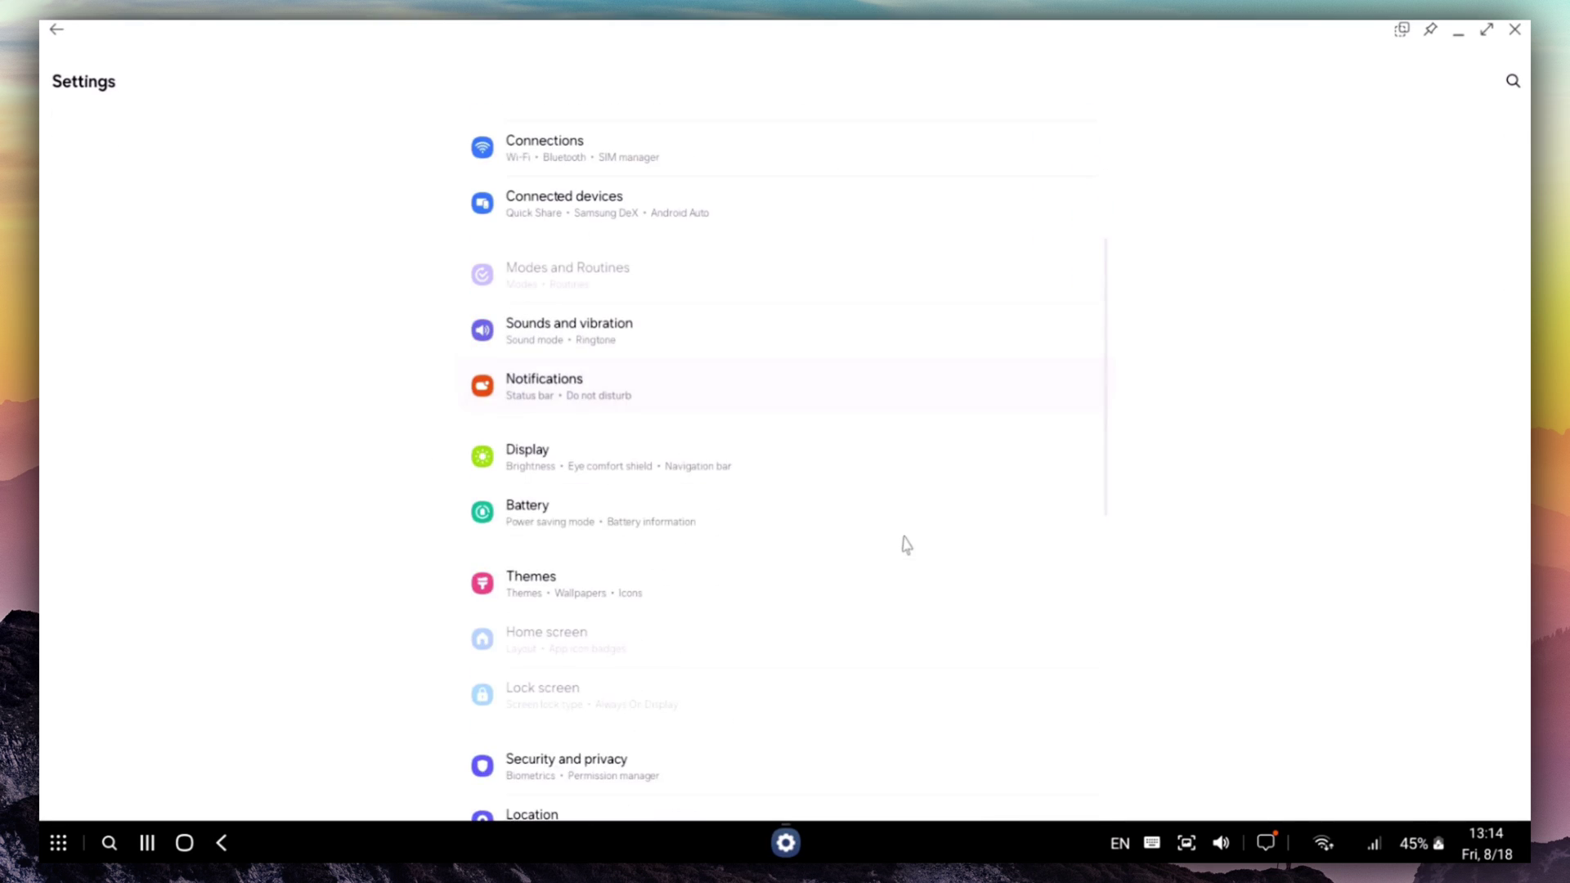
Step: Open the Battery settings page from the Settings list
scroll(904, 556, "up", 2)
scroll(906, 540, "up", 4)
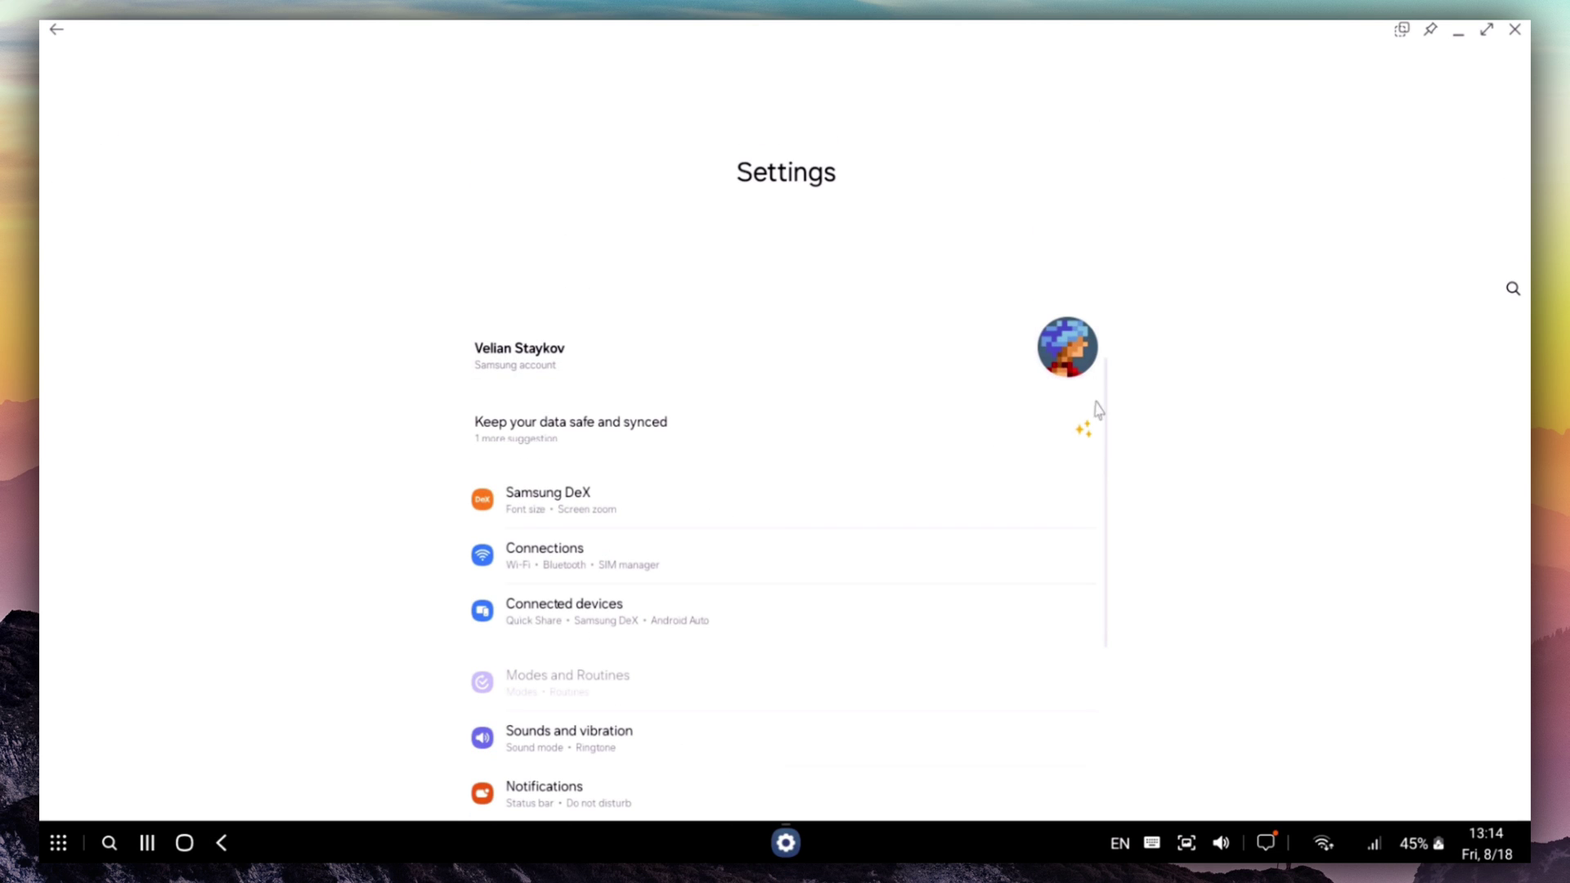
scroll(755, 461, "down", 5)
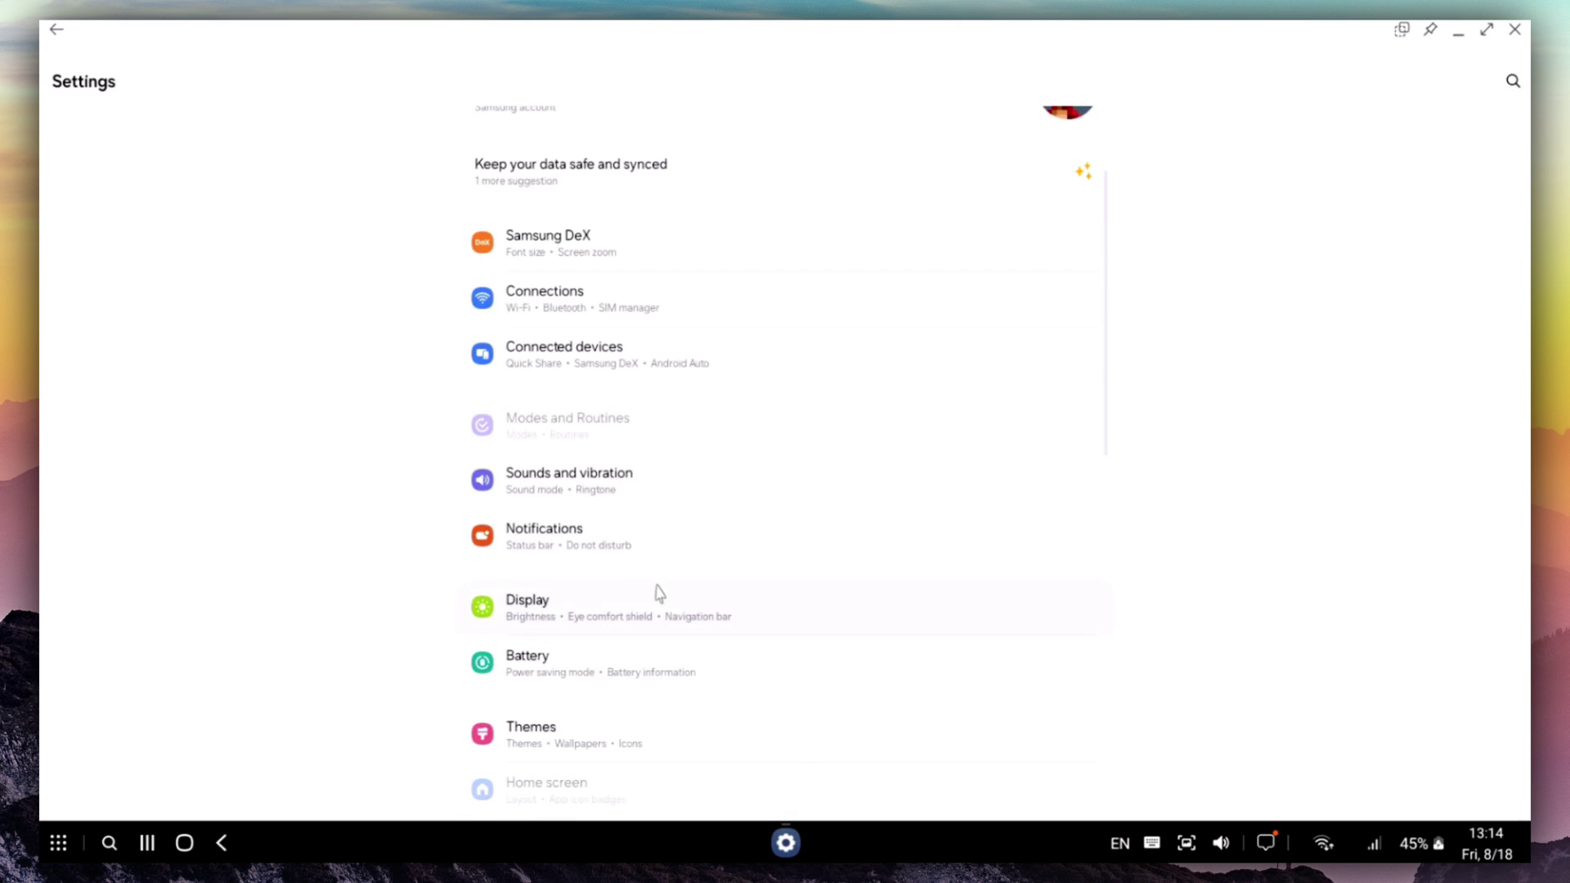
left_click(556, 676)
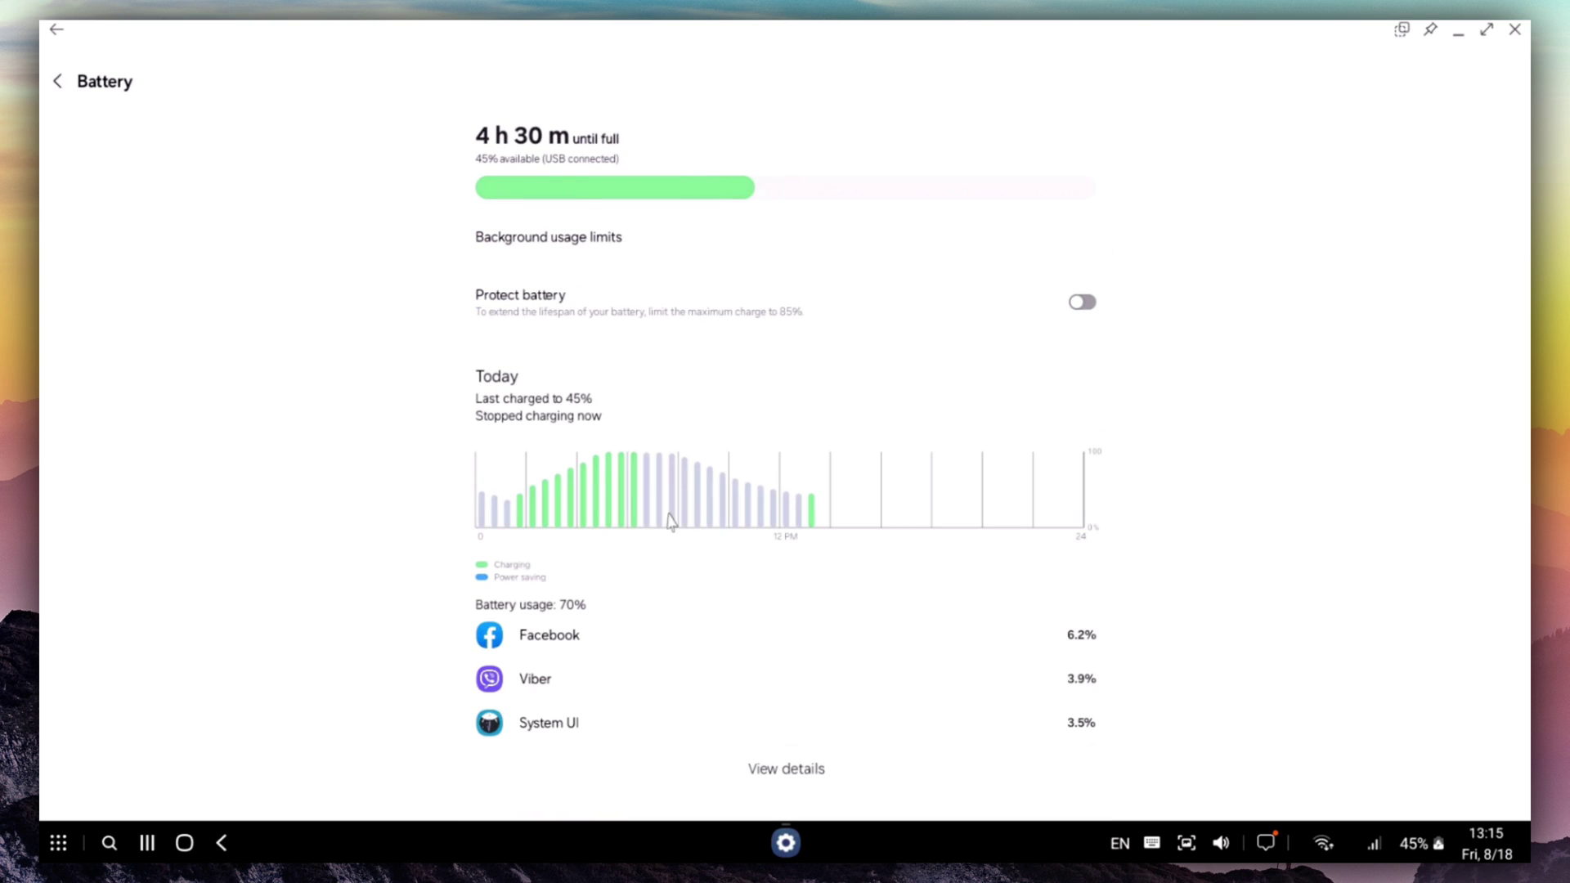
Step: Go to Security and privacy and open the Auto Blocker page
scroll(777, 666, "down", 1)
scroll(792, 716, "down", 5)
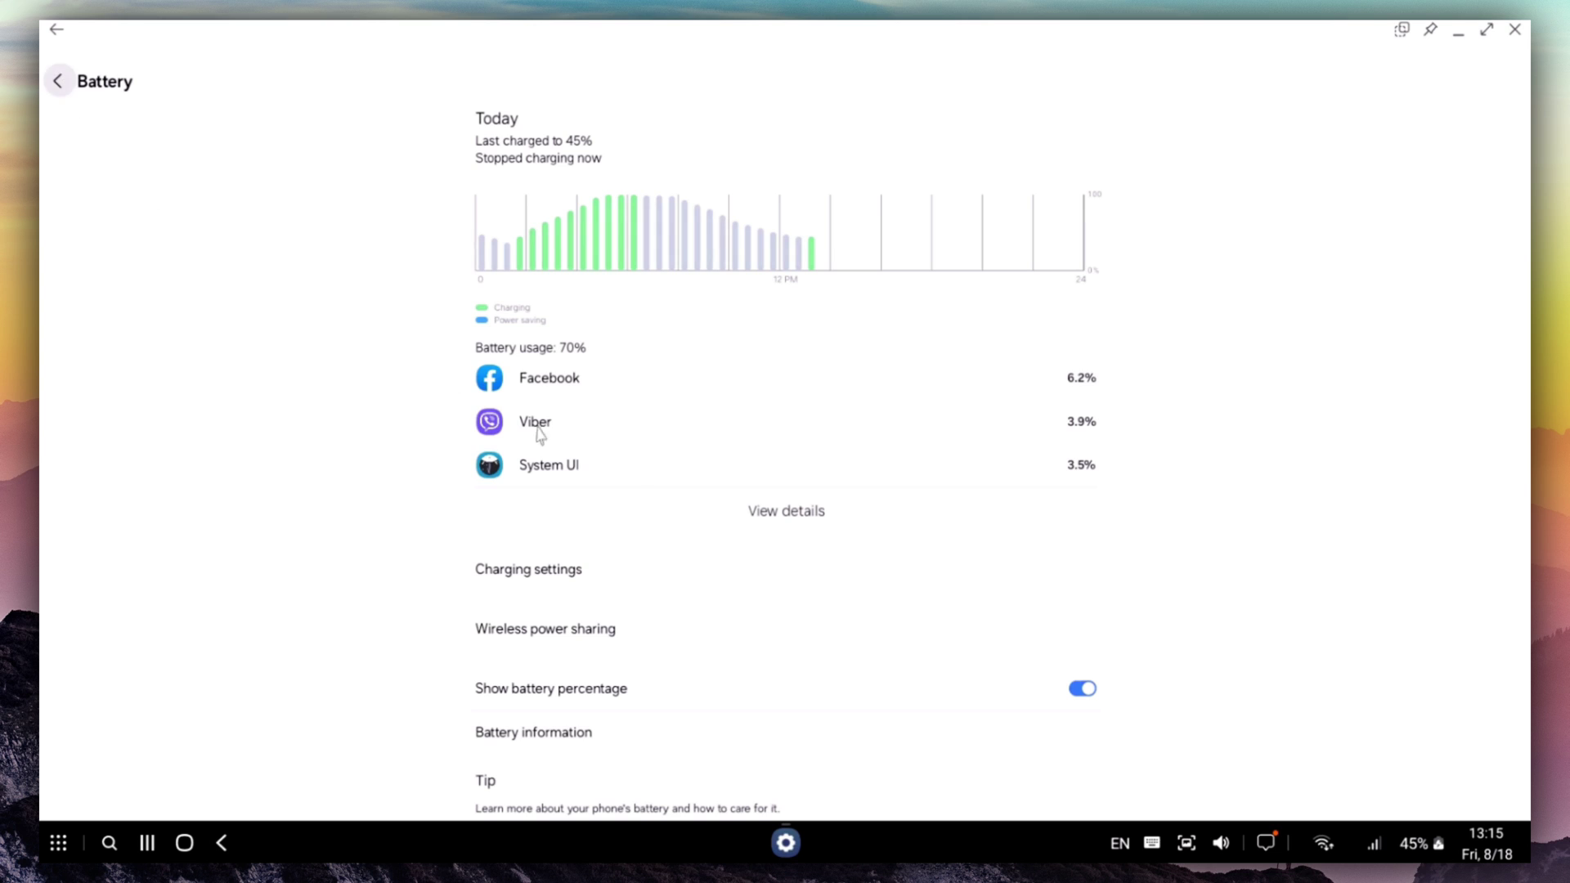
scroll(677, 613, "down", 5)
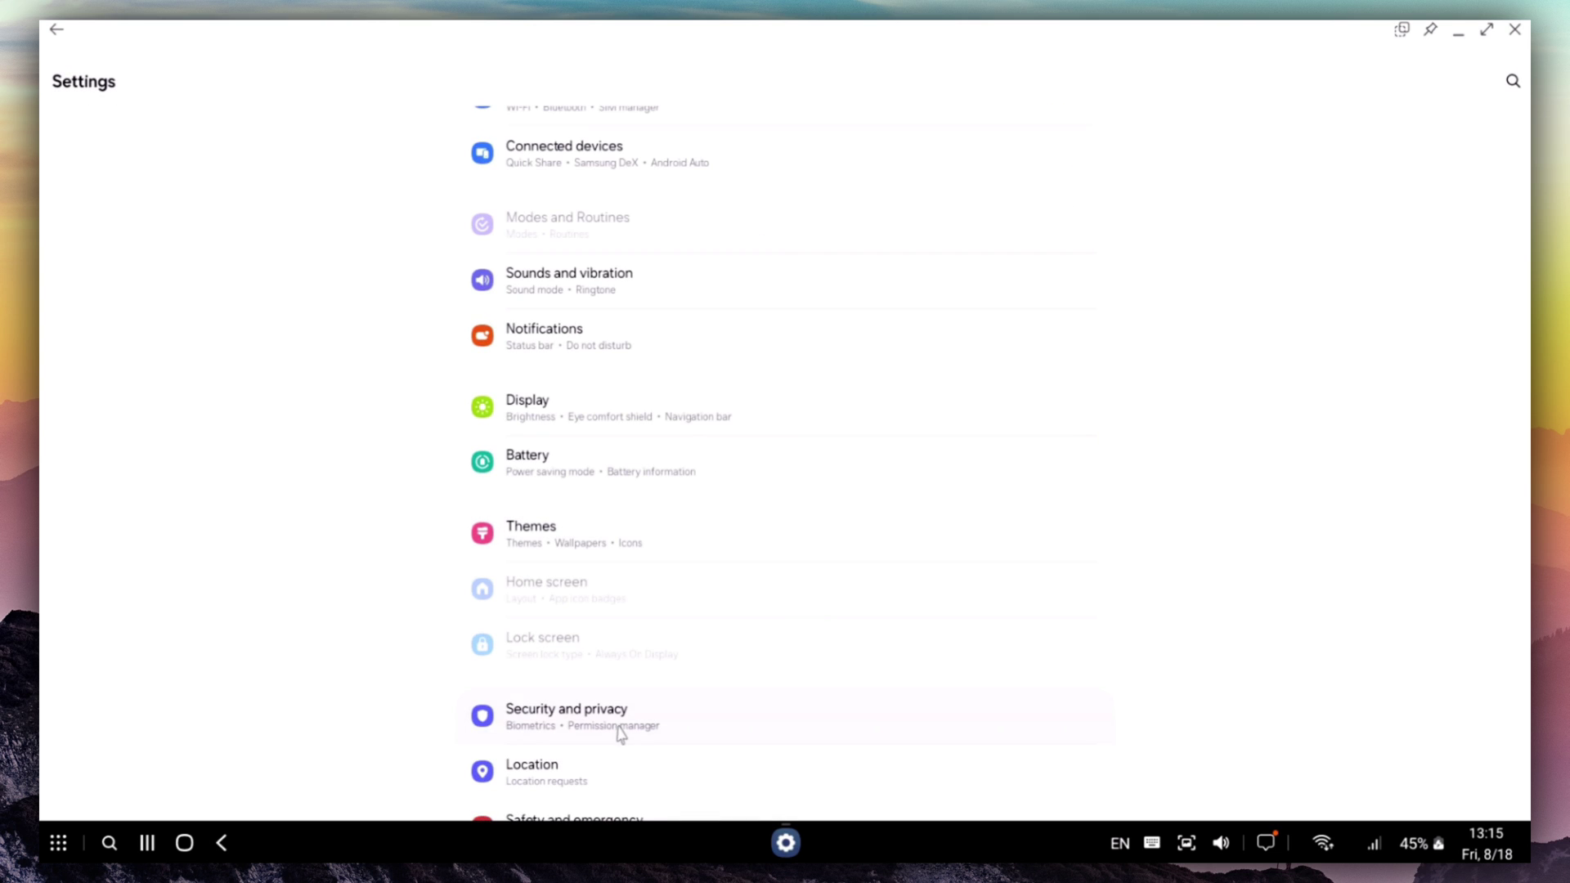
left_click(619, 731)
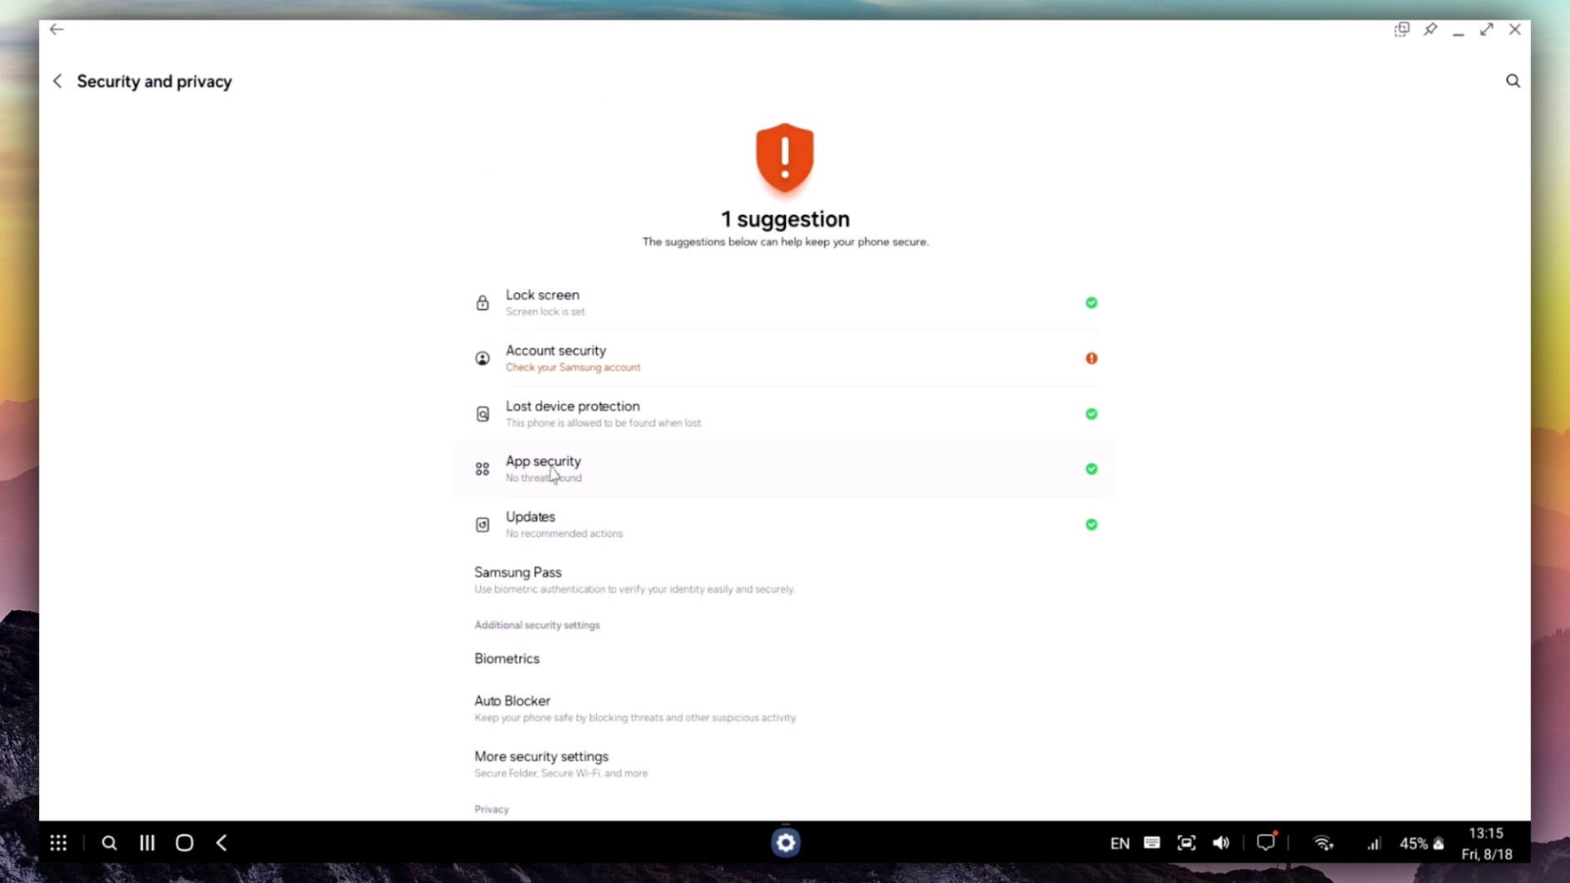
scroll(571, 497, "down", 8)
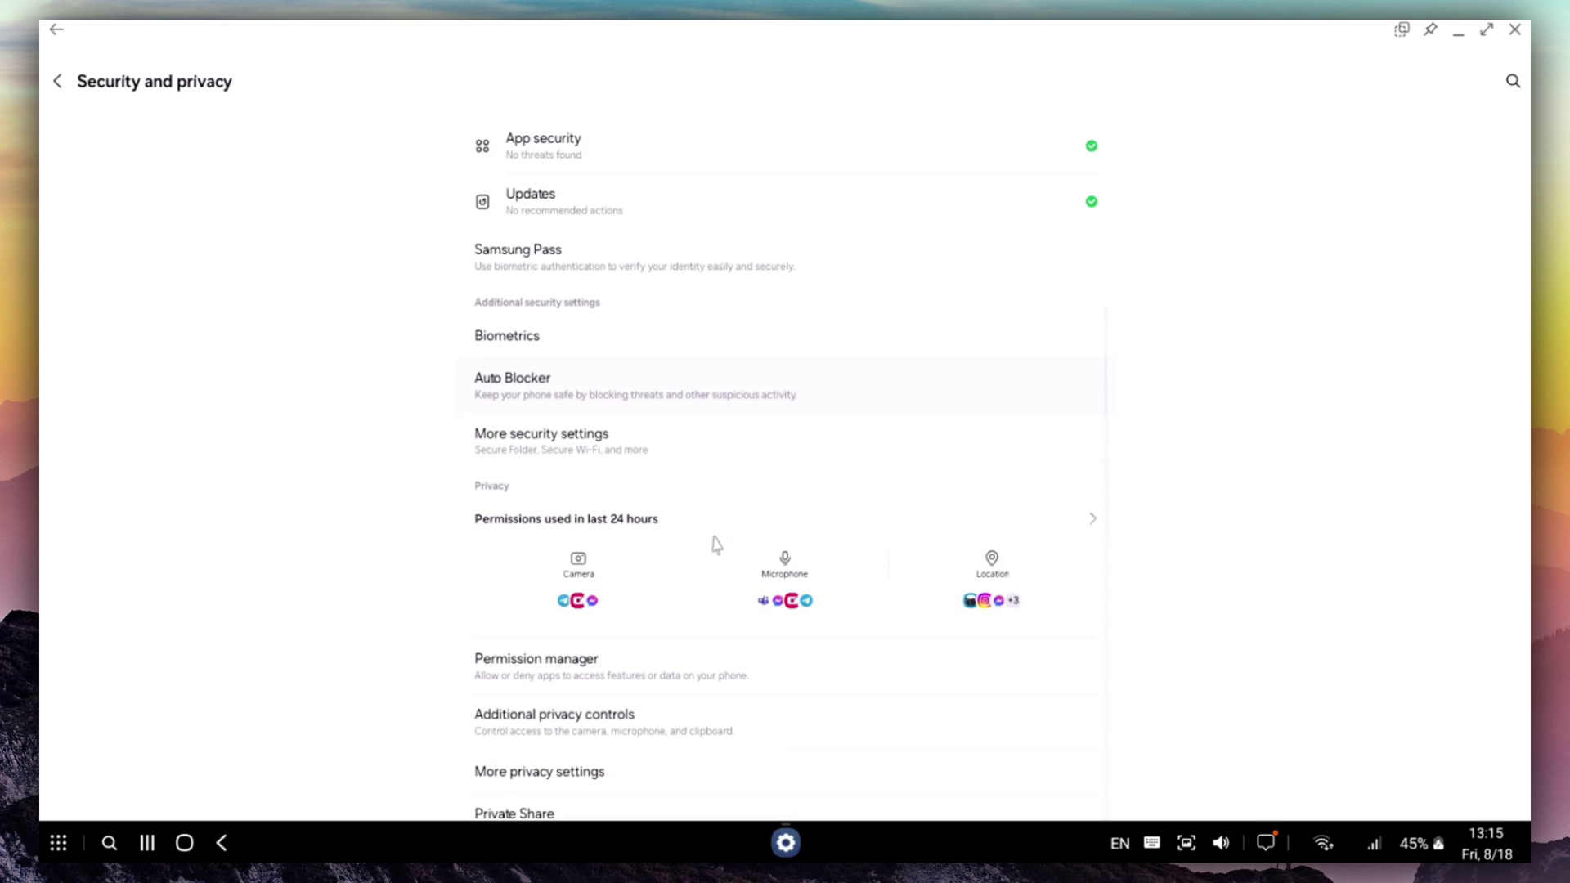
left_click(568, 396)
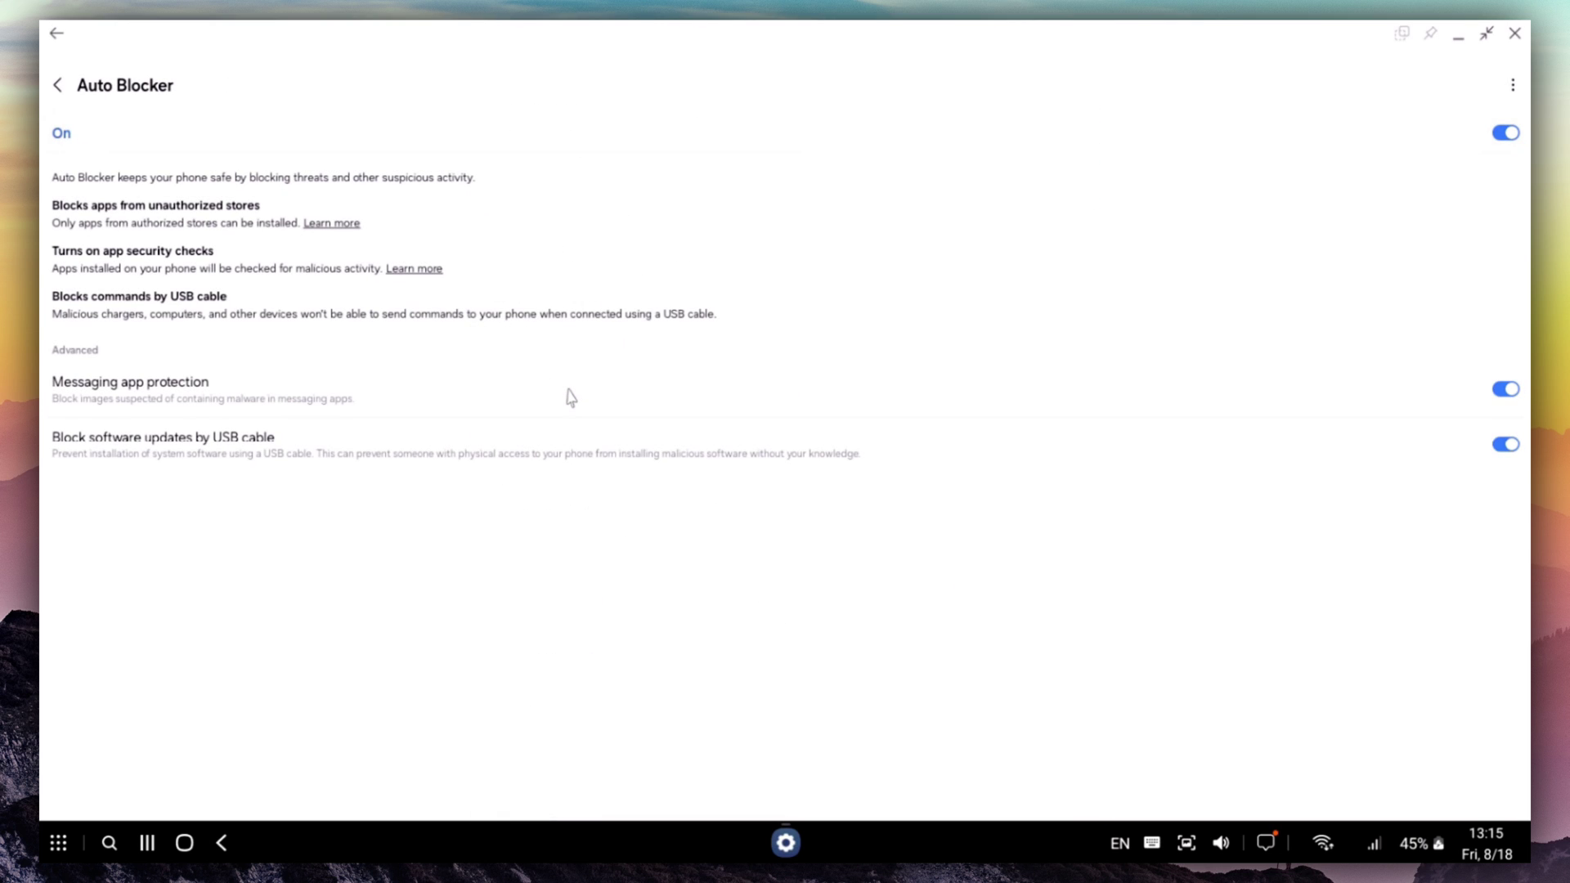
Step: Hide Settings with Super+D and launch Telegram from the Test folder
key("super+d")
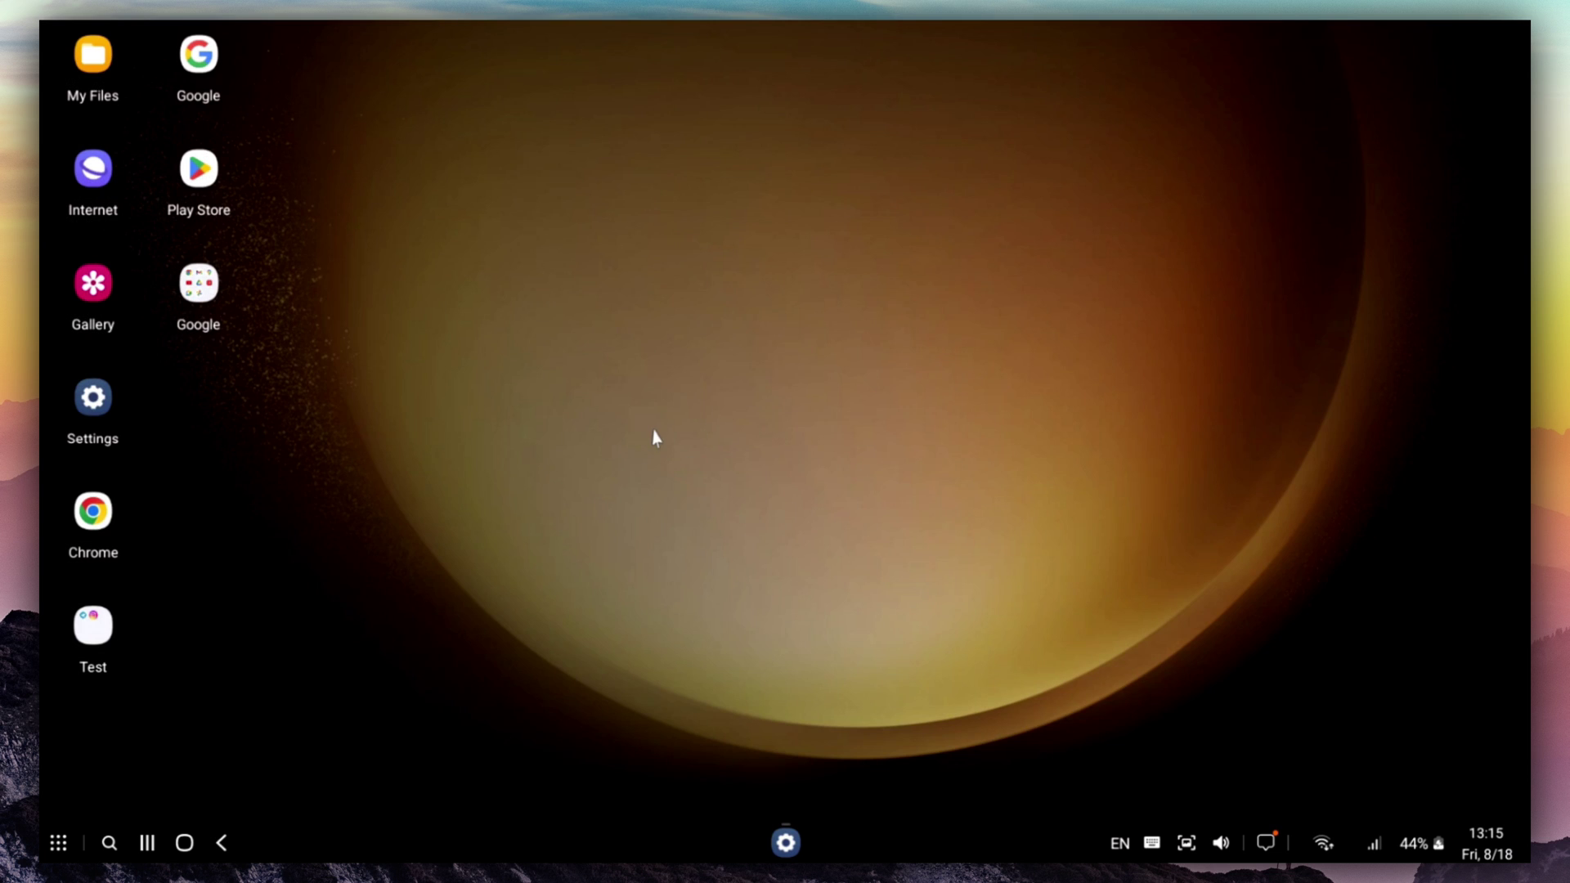
left_click(100, 637)
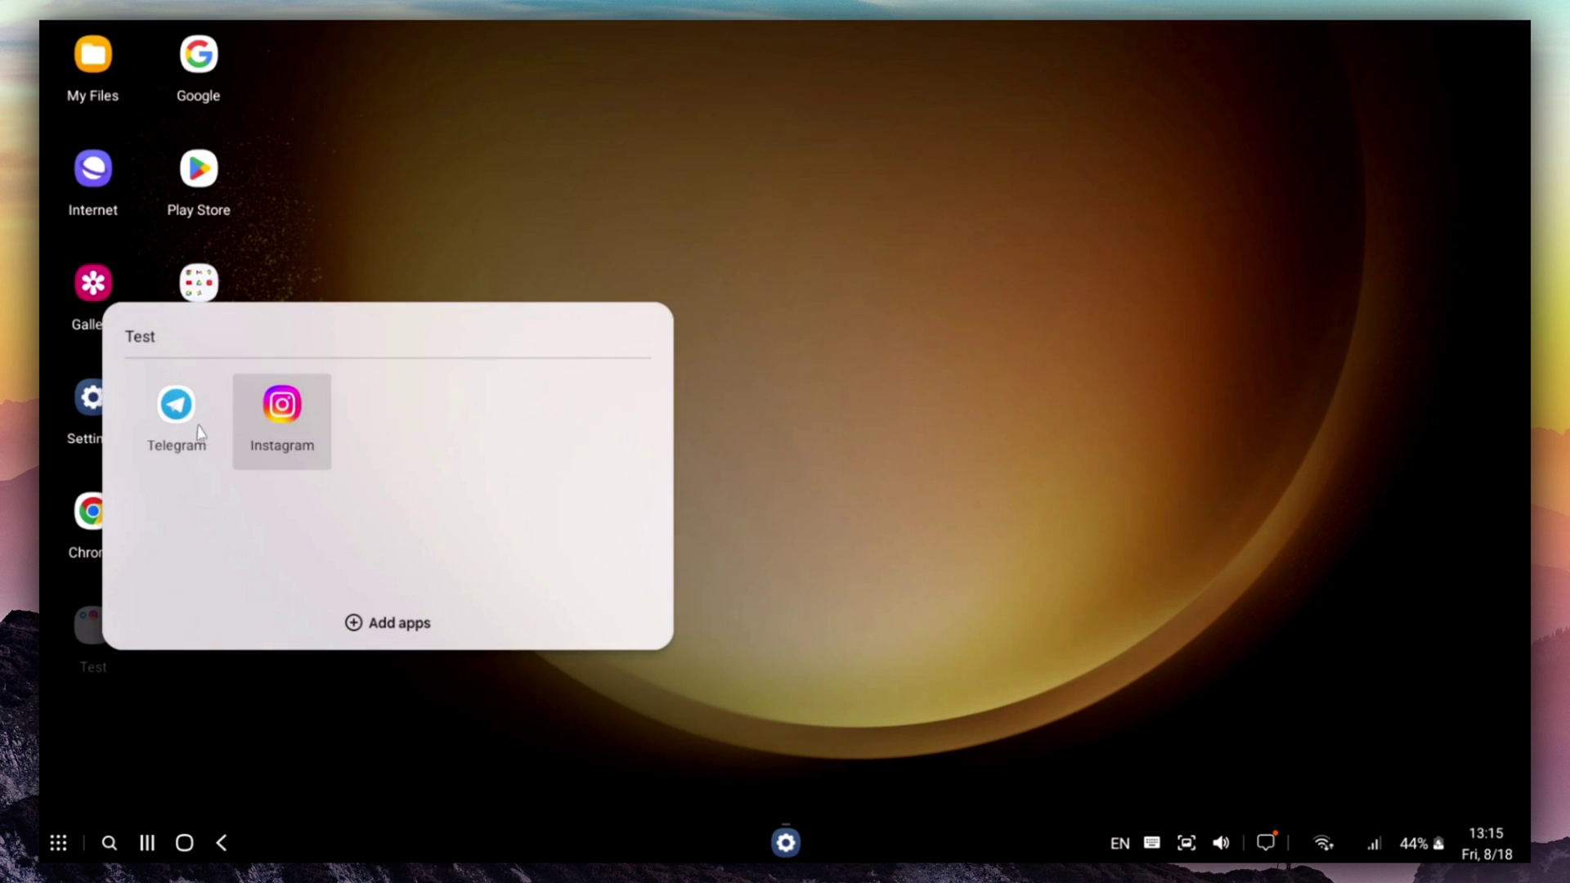
left_click(174, 409)
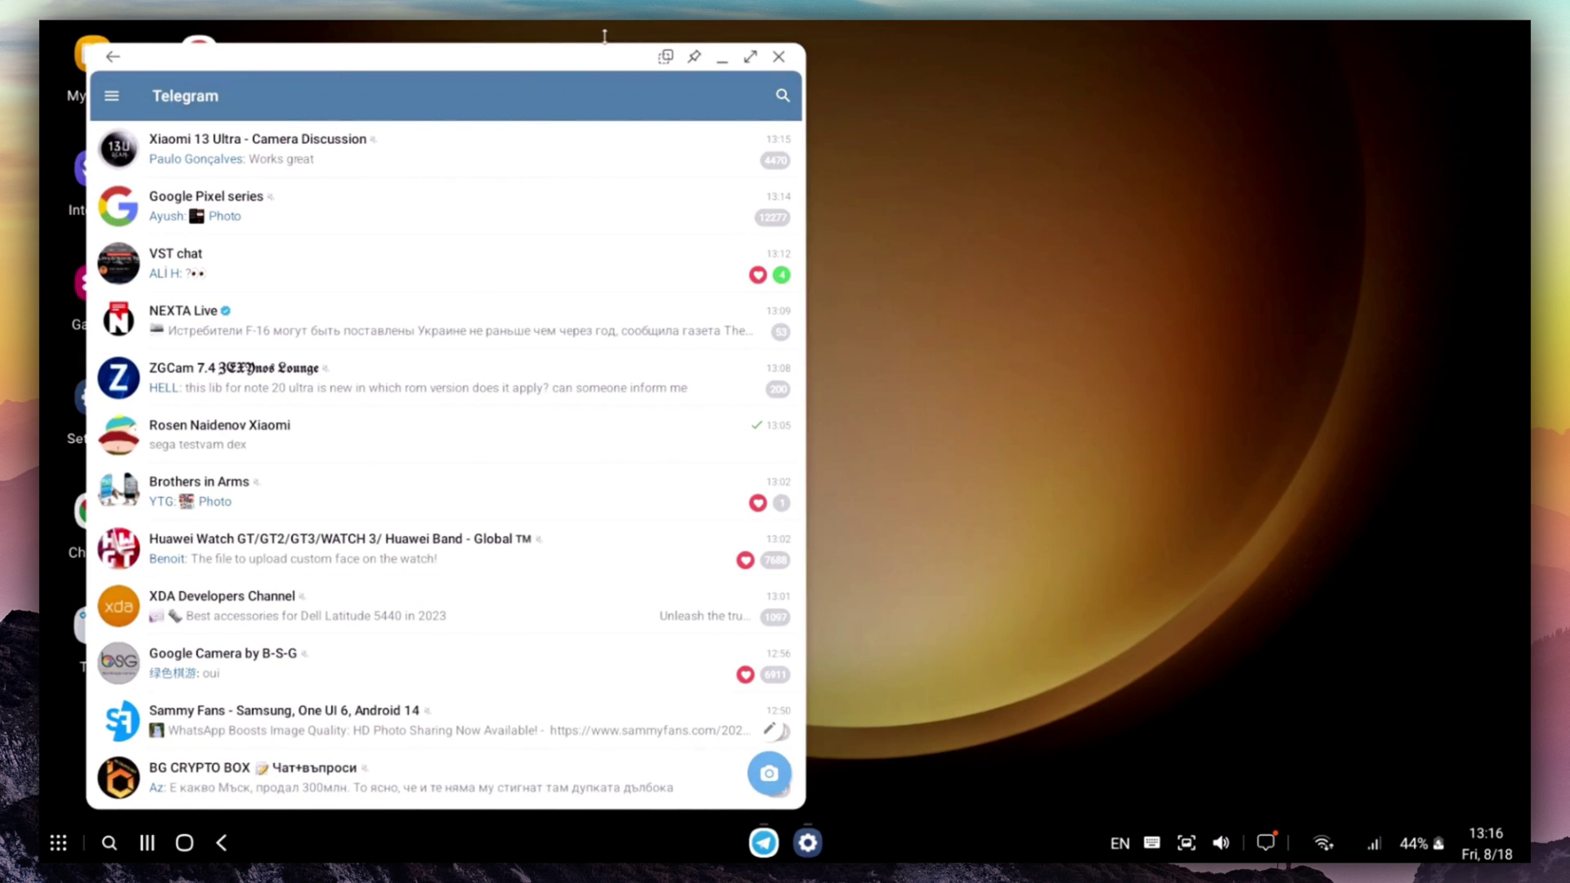
Step: Try Telegram's window transparency slider, then move the window to the screen centre
left_click(668, 59)
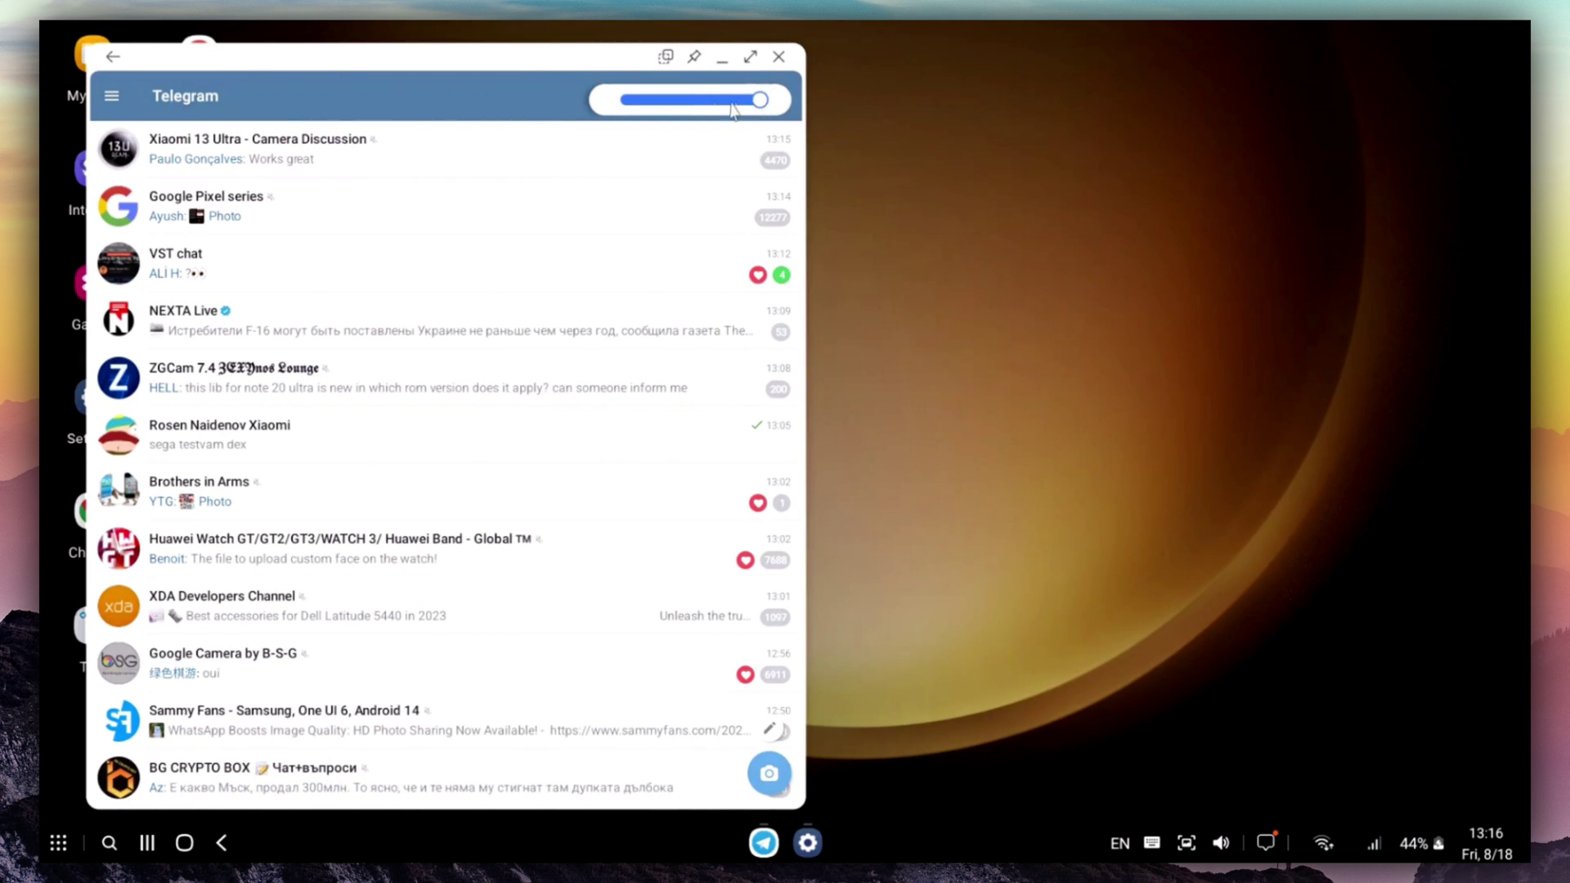
left_click_drag(725, 109, 761, 100)
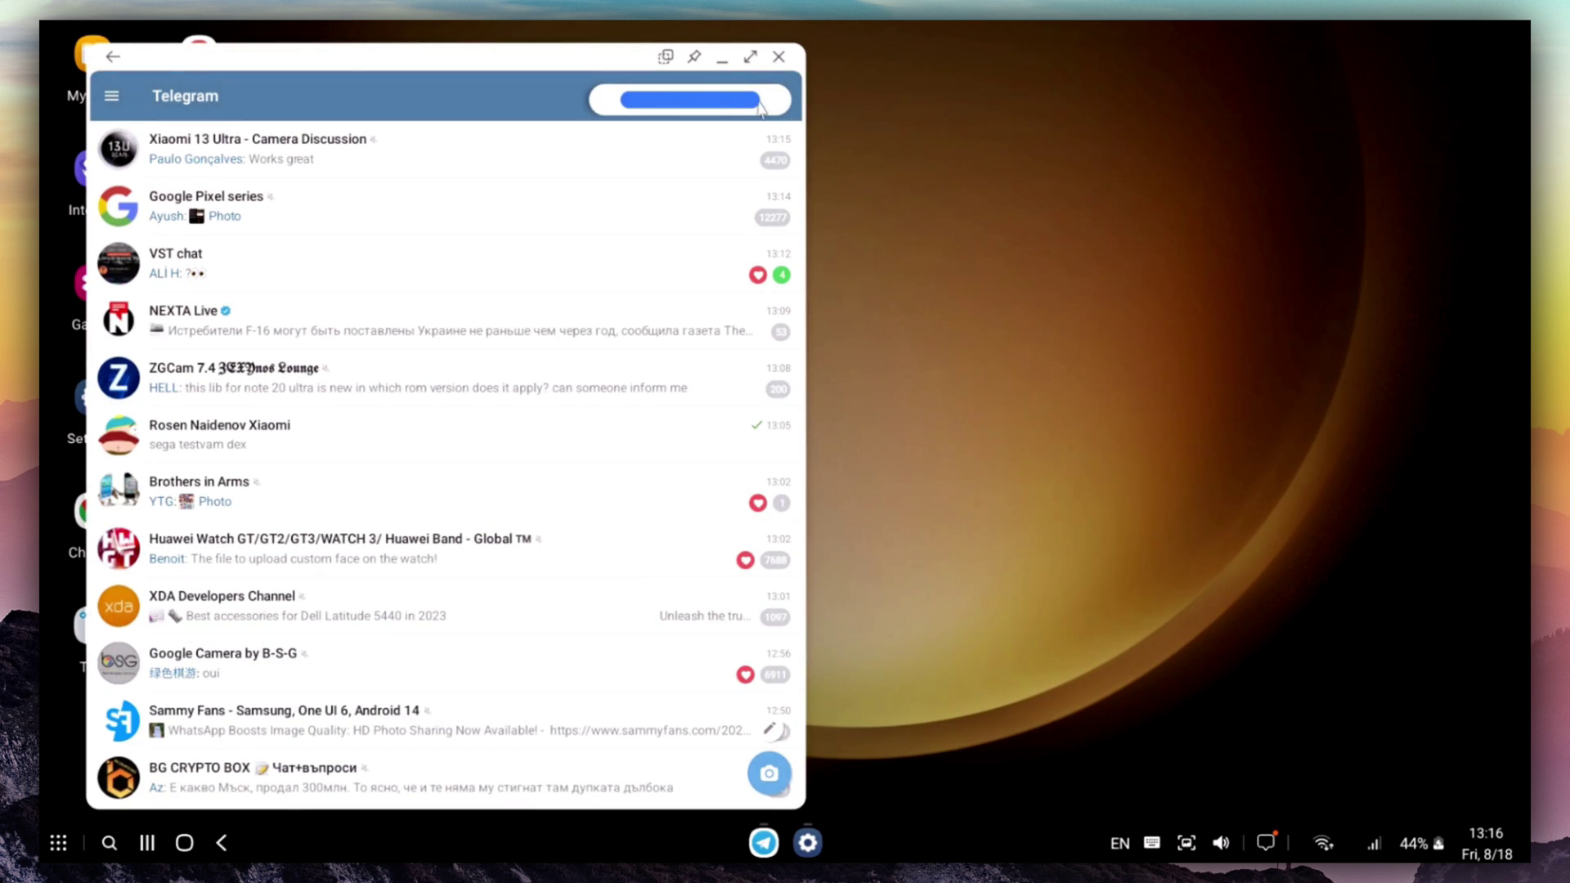
left_click(695, 57)
left_click_drag(578, 85, 926, 132)
Step: Minimize, restore, maximize and shrink the Telegram window, then move it to the upper right
left_click(147, 844)
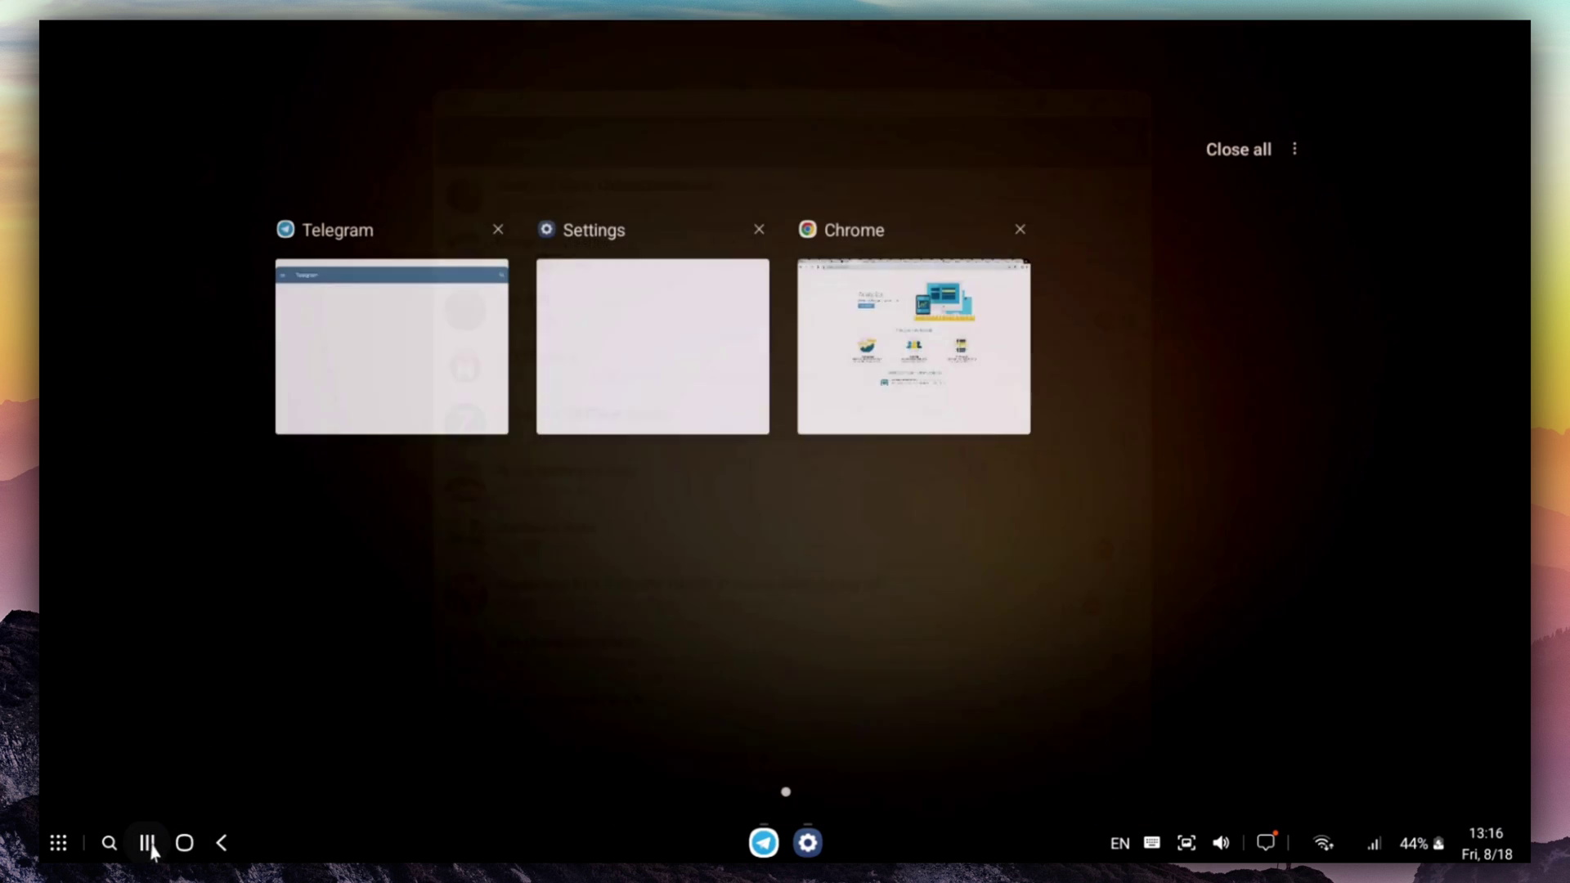
left_click(155, 846)
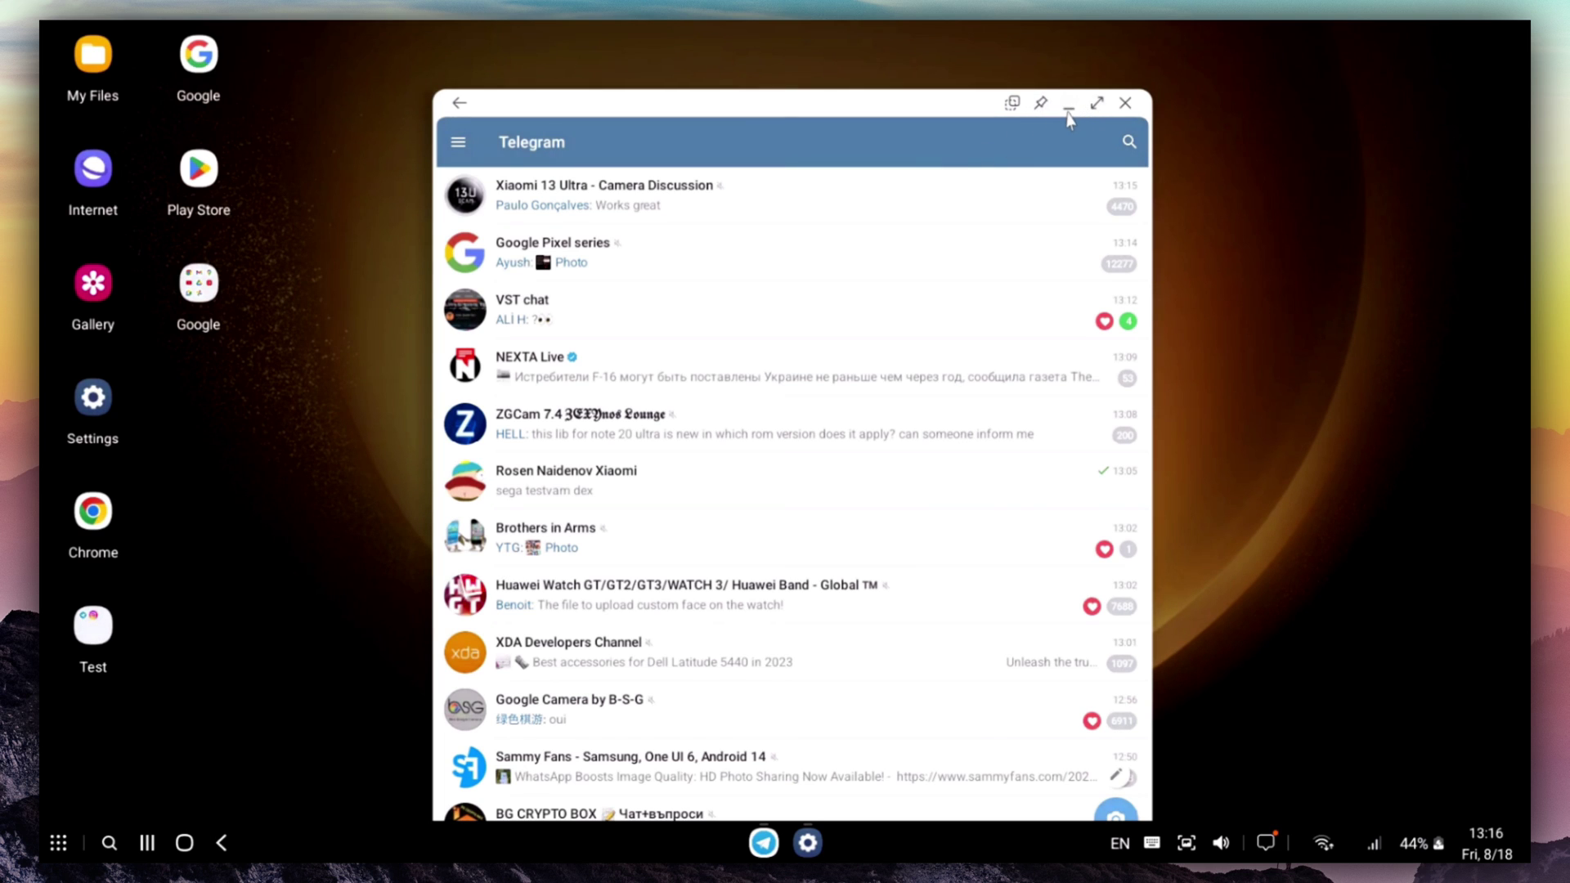
left_click(1068, 109)
left_click(762, 844)
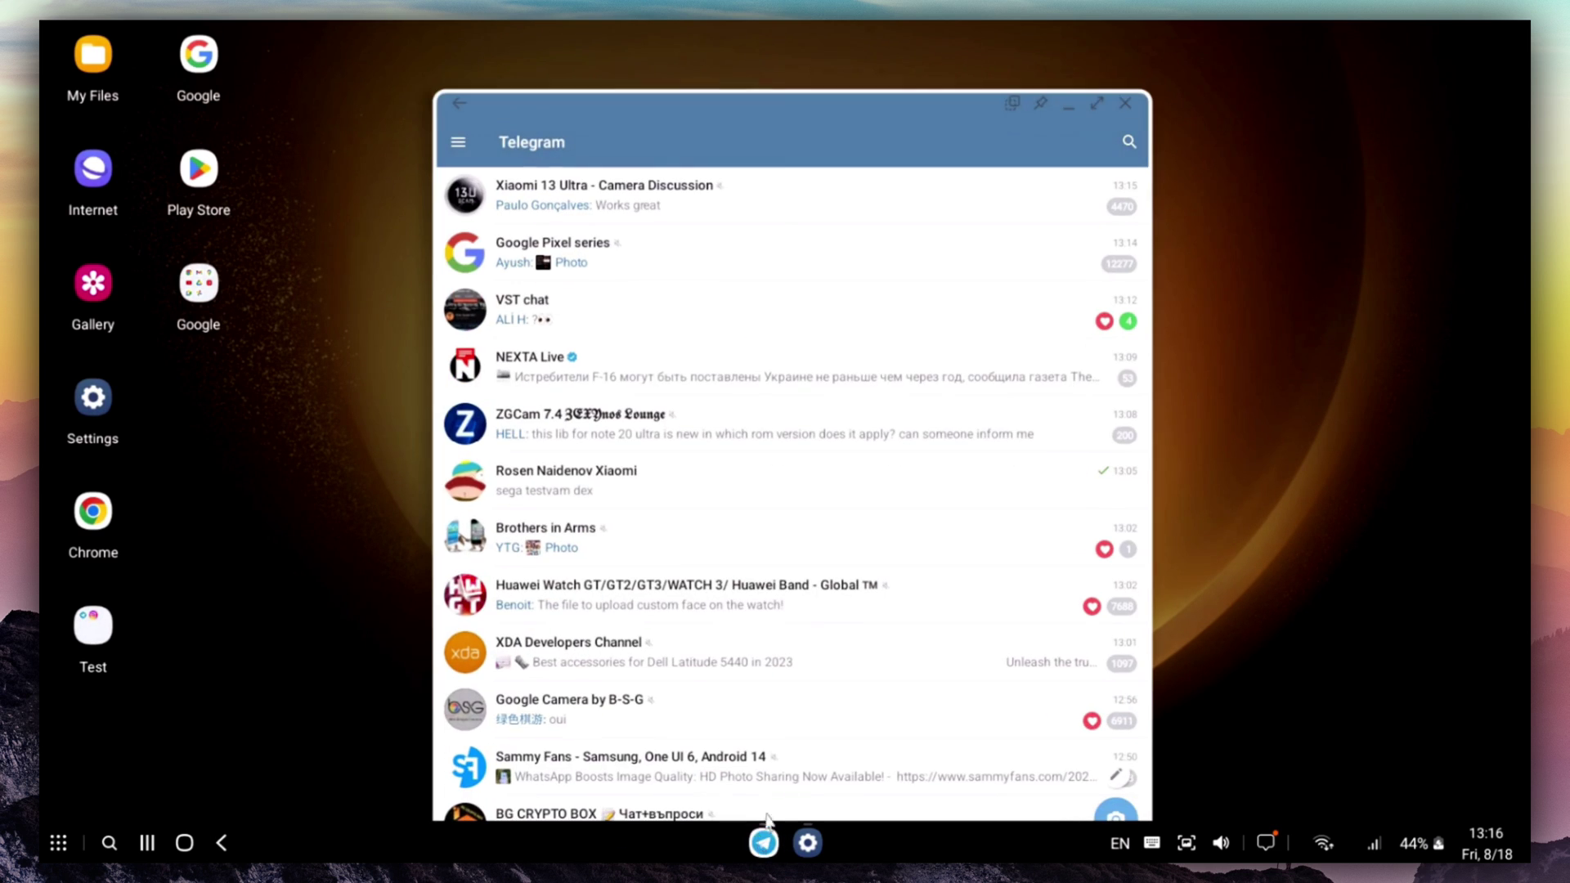
left_click(1097, 105)
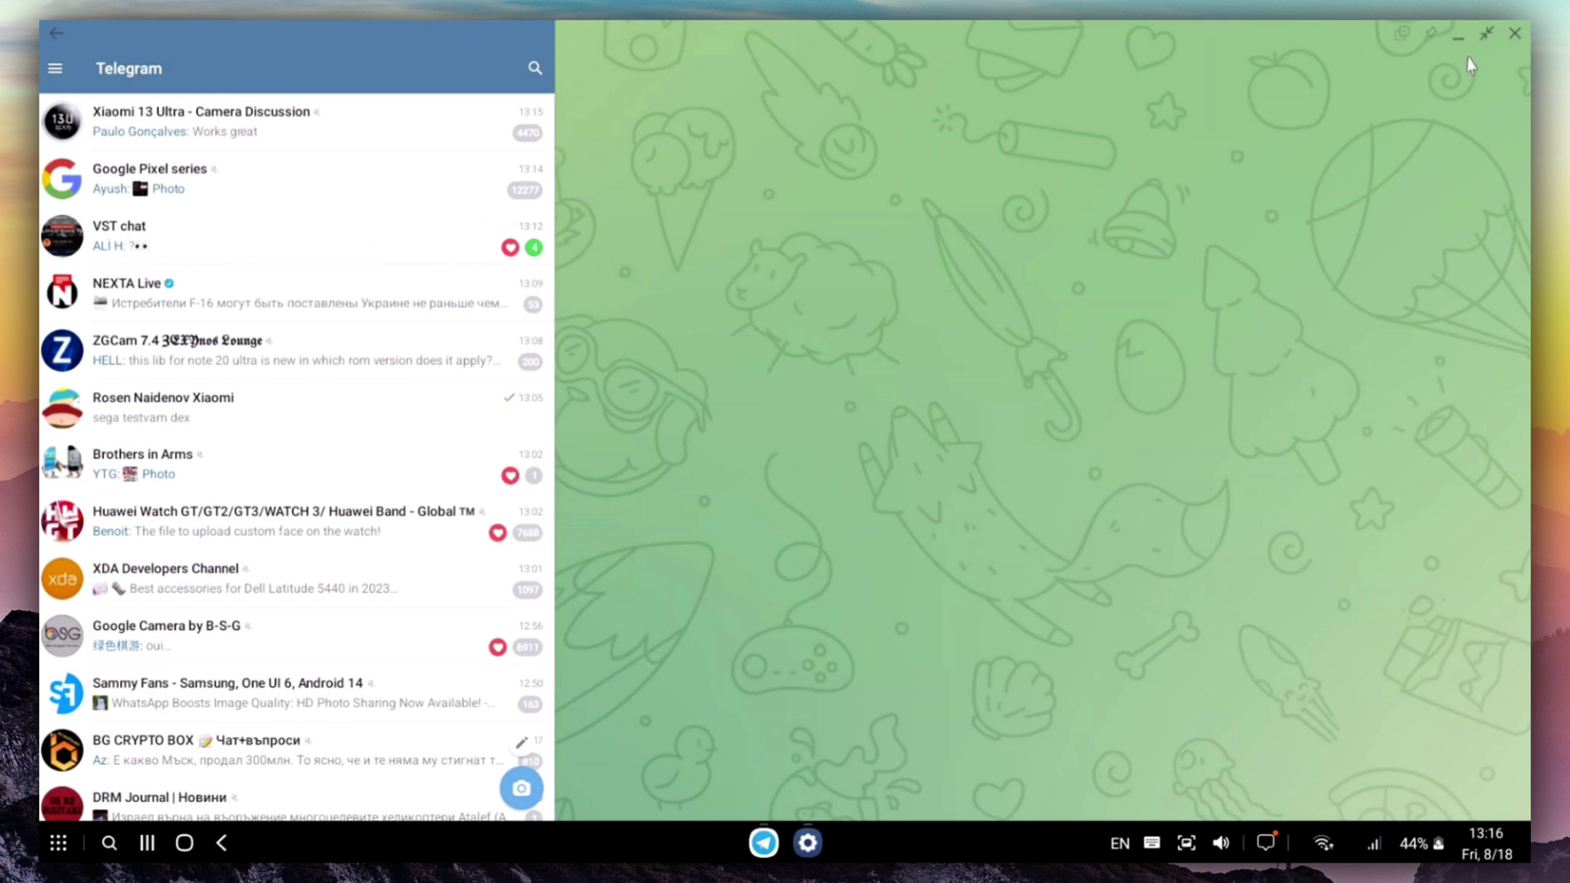
left_click(1487, 36)
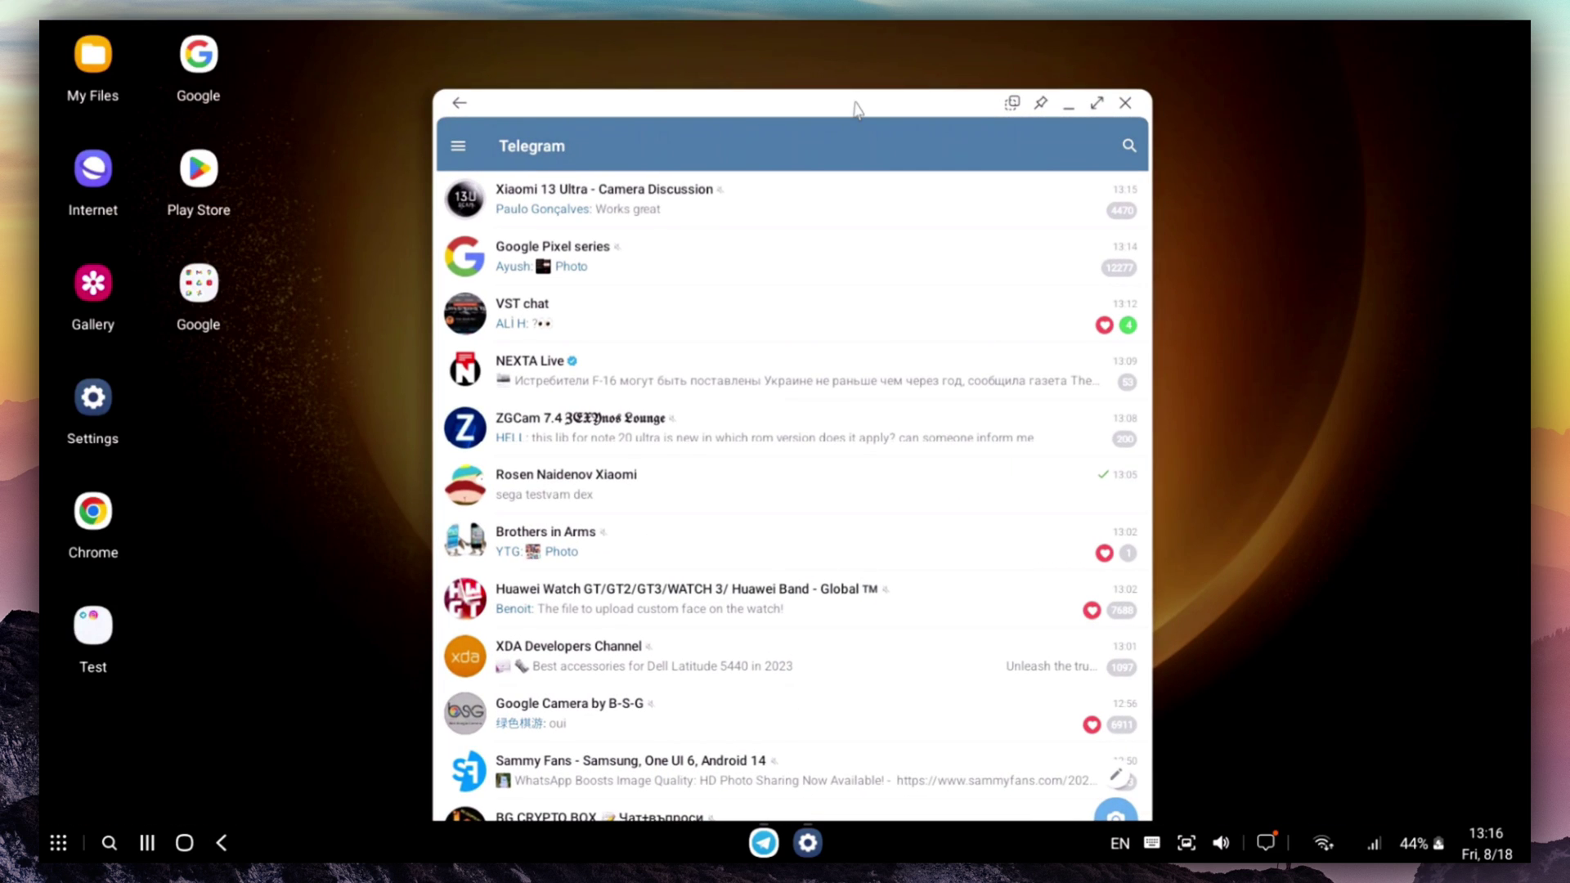
left_click_drag(857, 108, 1180, 49)
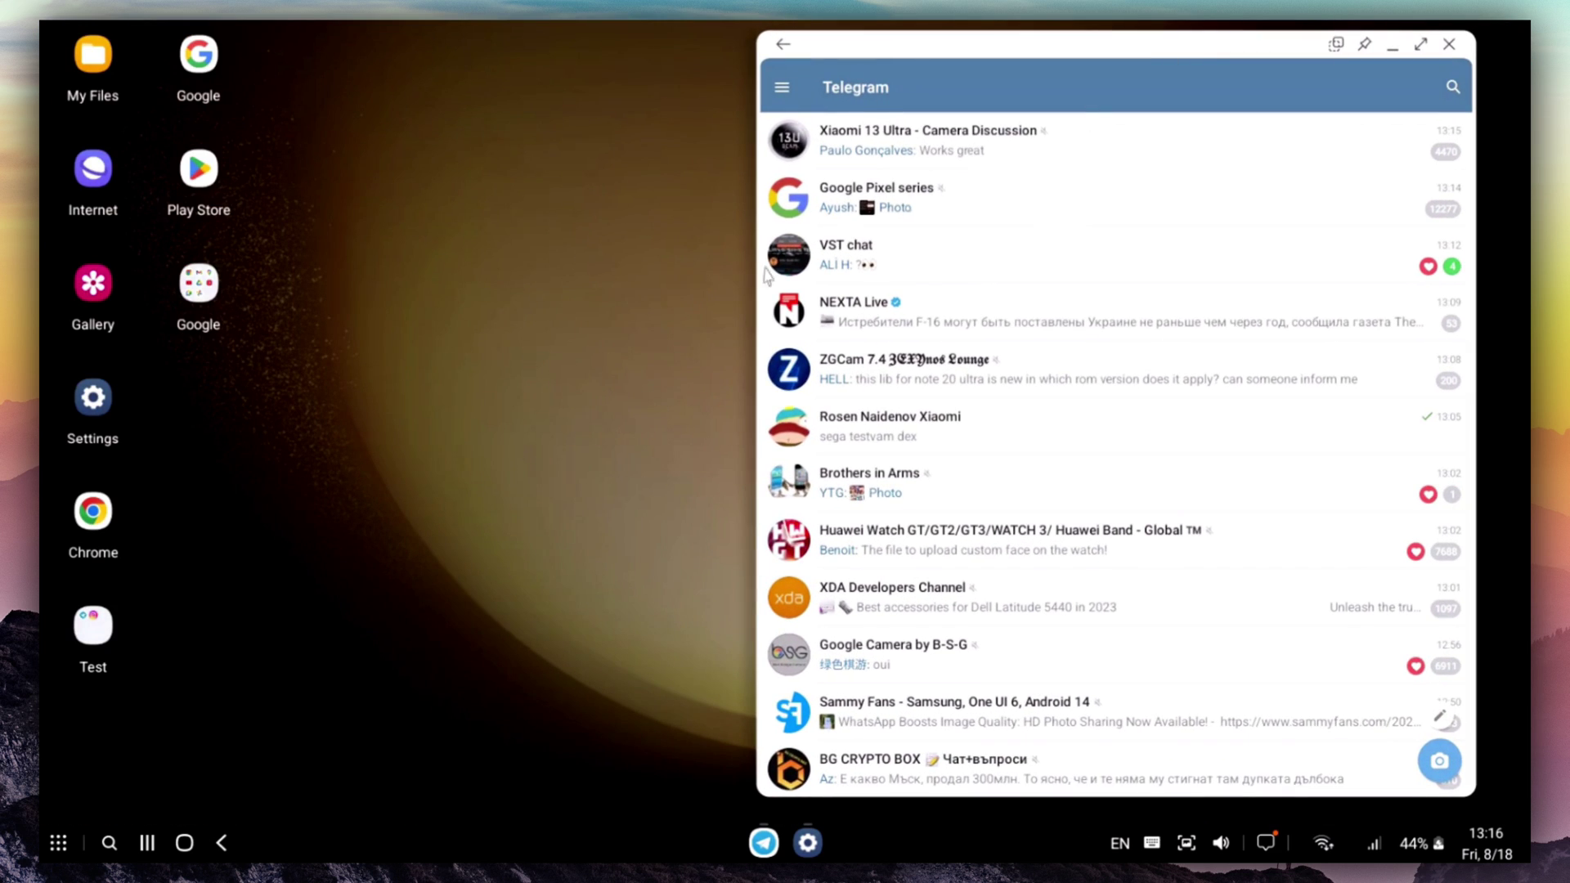
left_click(94, 633)
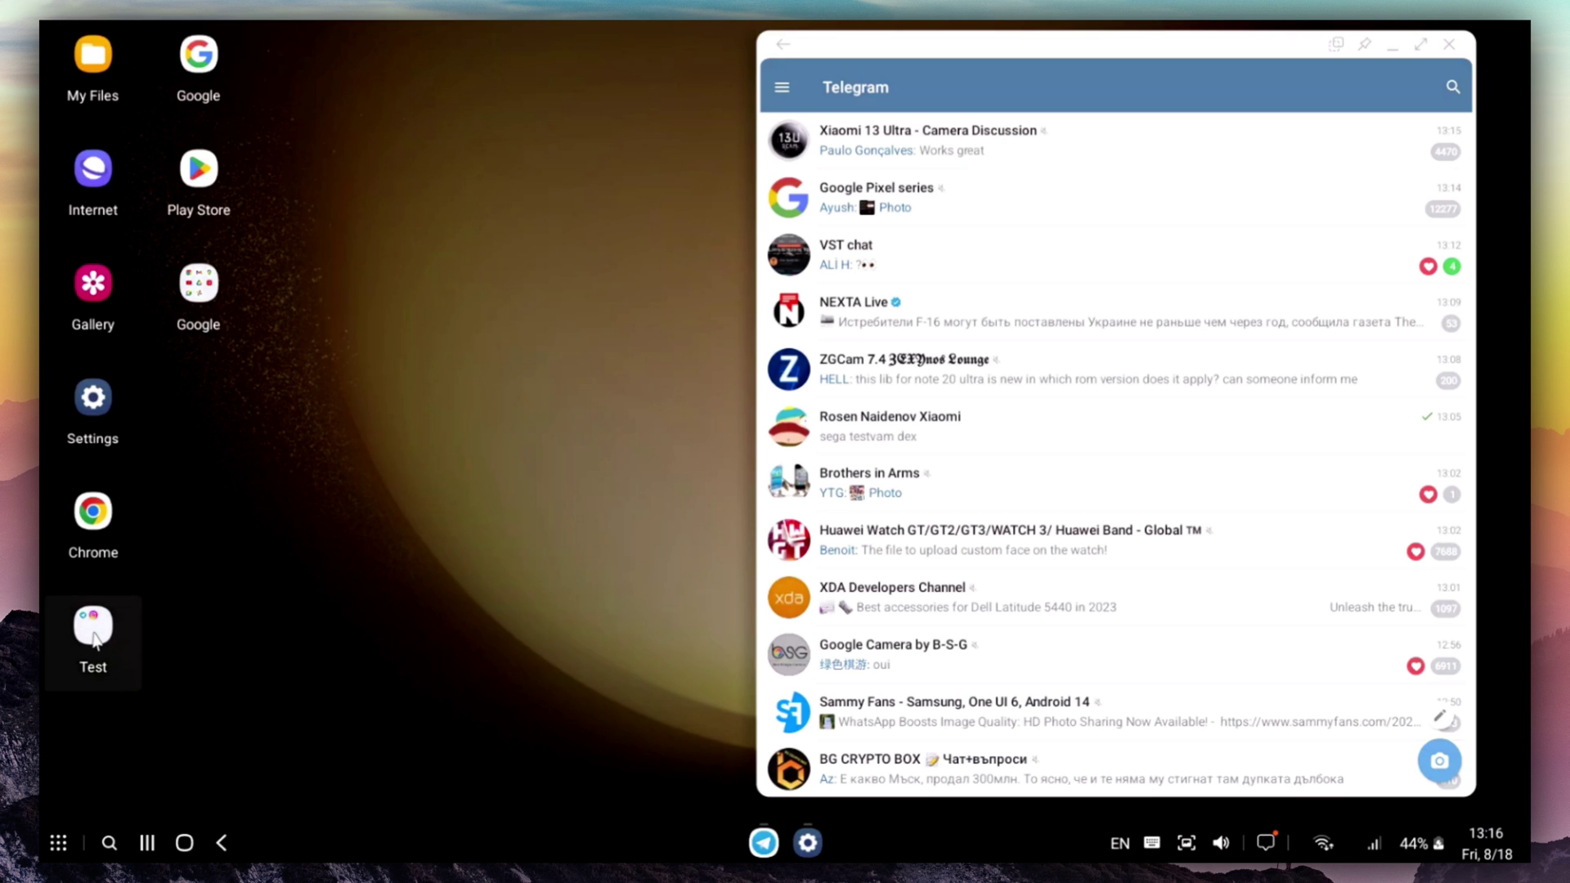
Step: Launch Instagram from the Test folder, move it upper left, enlarge it, and scroll the feed
double_click(93, 633)
left_click(270, 409)
left_click_drag(460, 130, 420, 63)
left_click_drag(700, 719, 732, 798)
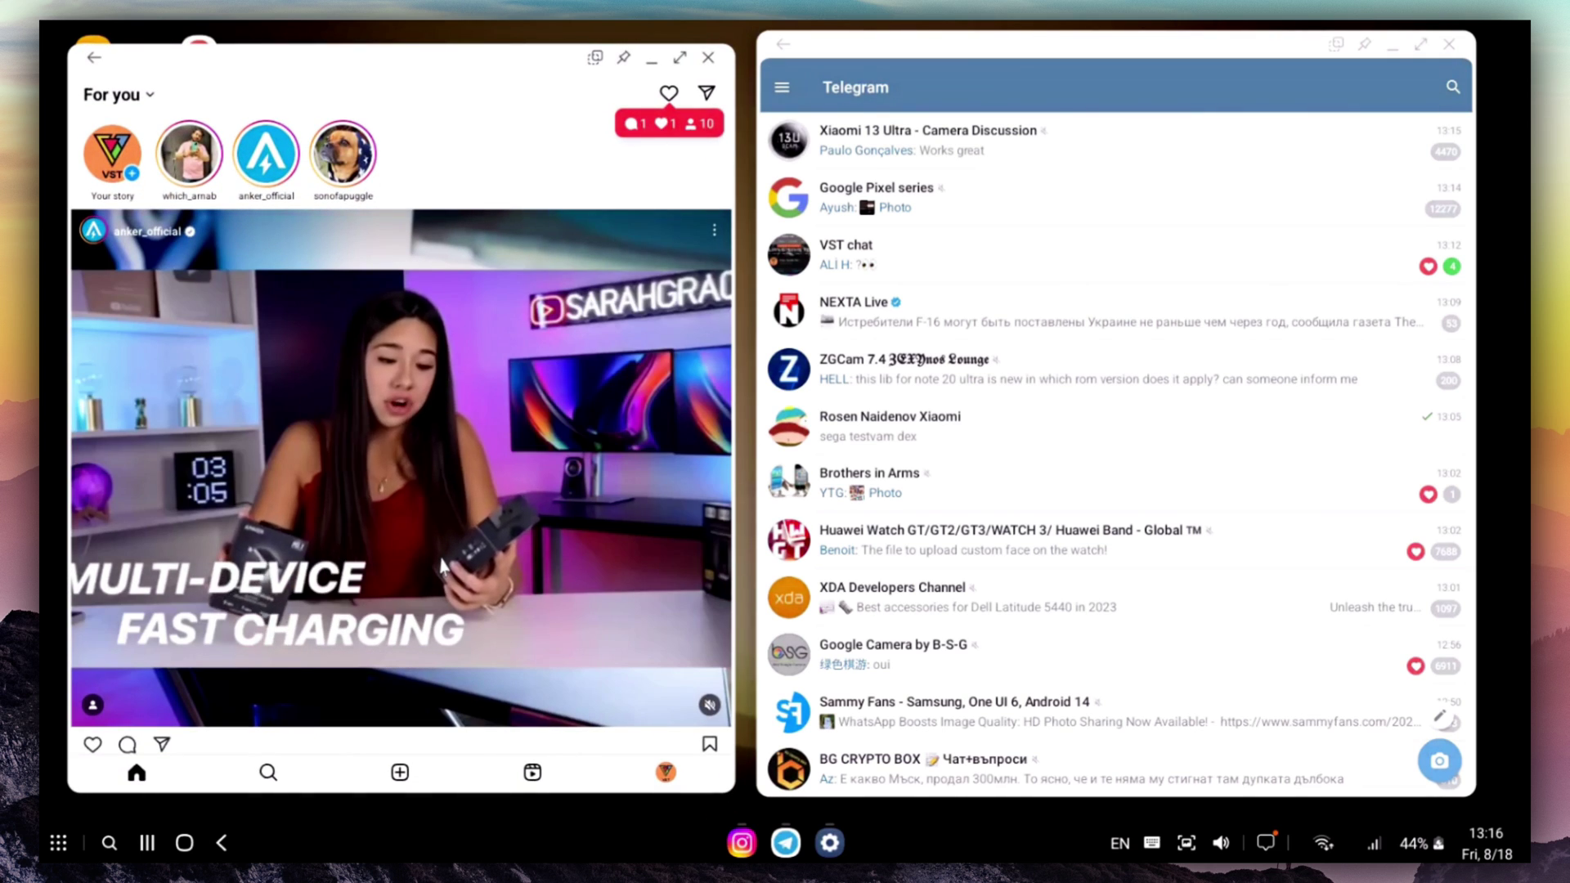
scroll(451, 531, "down", 3)
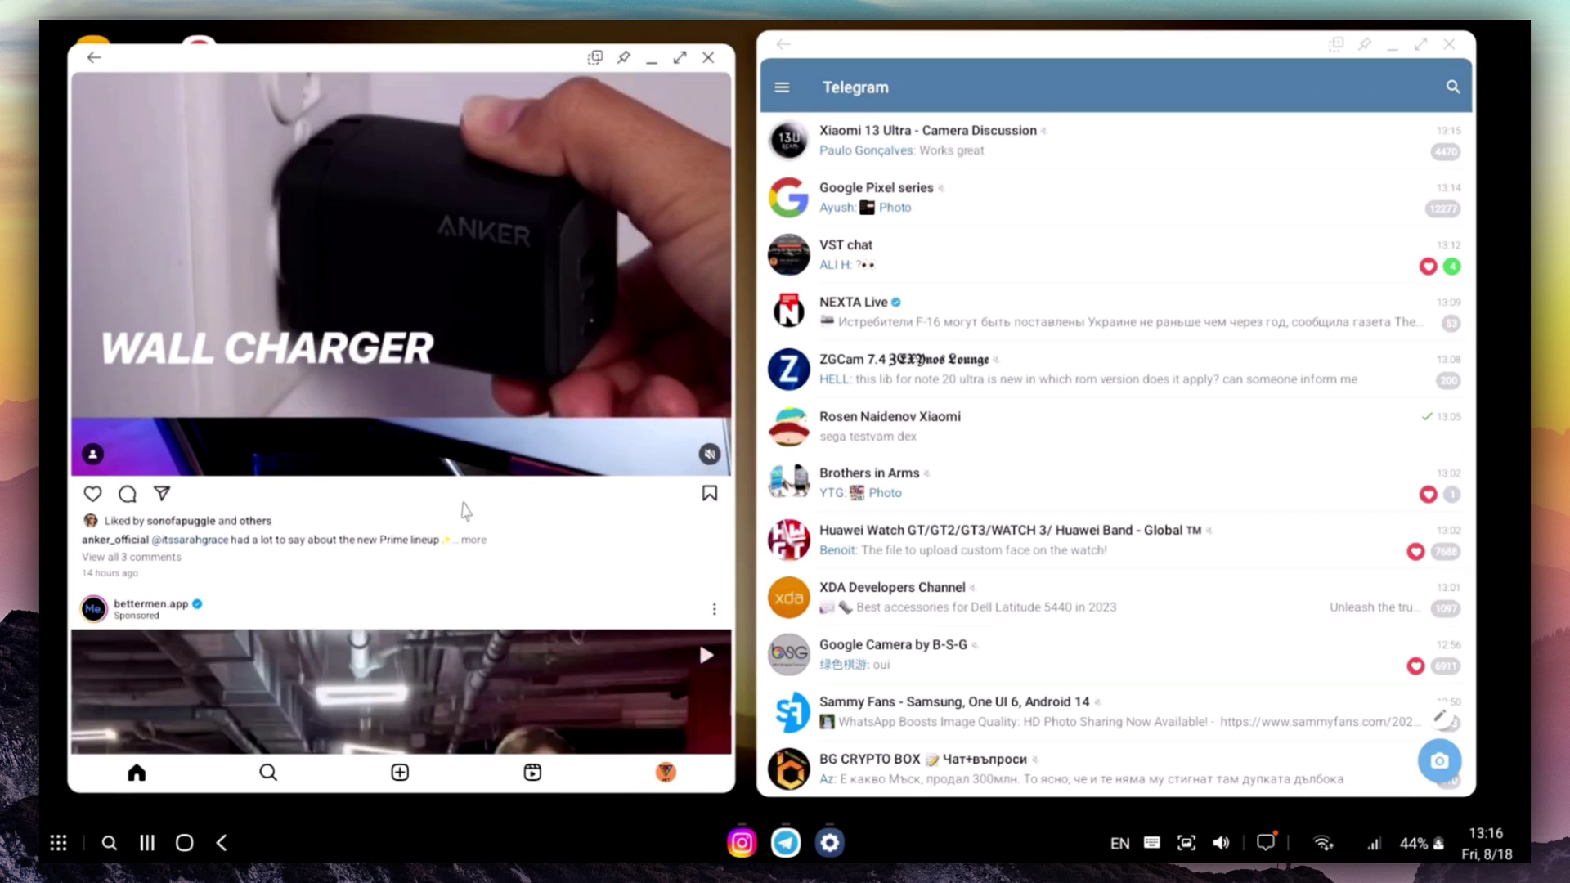
scroll(498, 468, "down", 4)
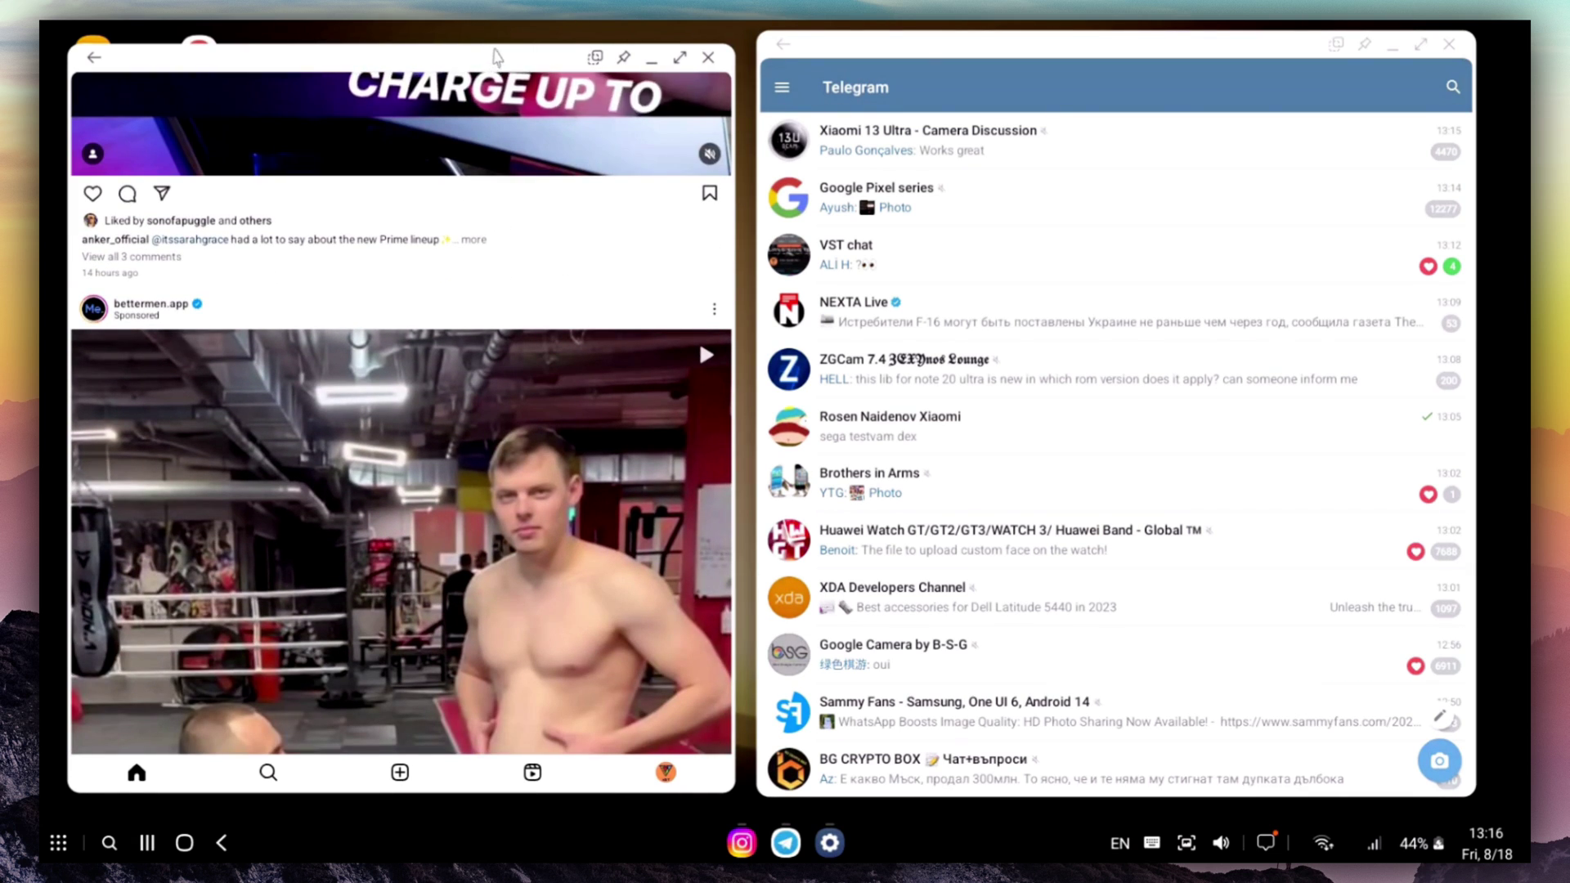
Step: Nudge the Instagram window up, make it taller, and scroll further through the feed
left_click_drag(492, 61, 499, 48)
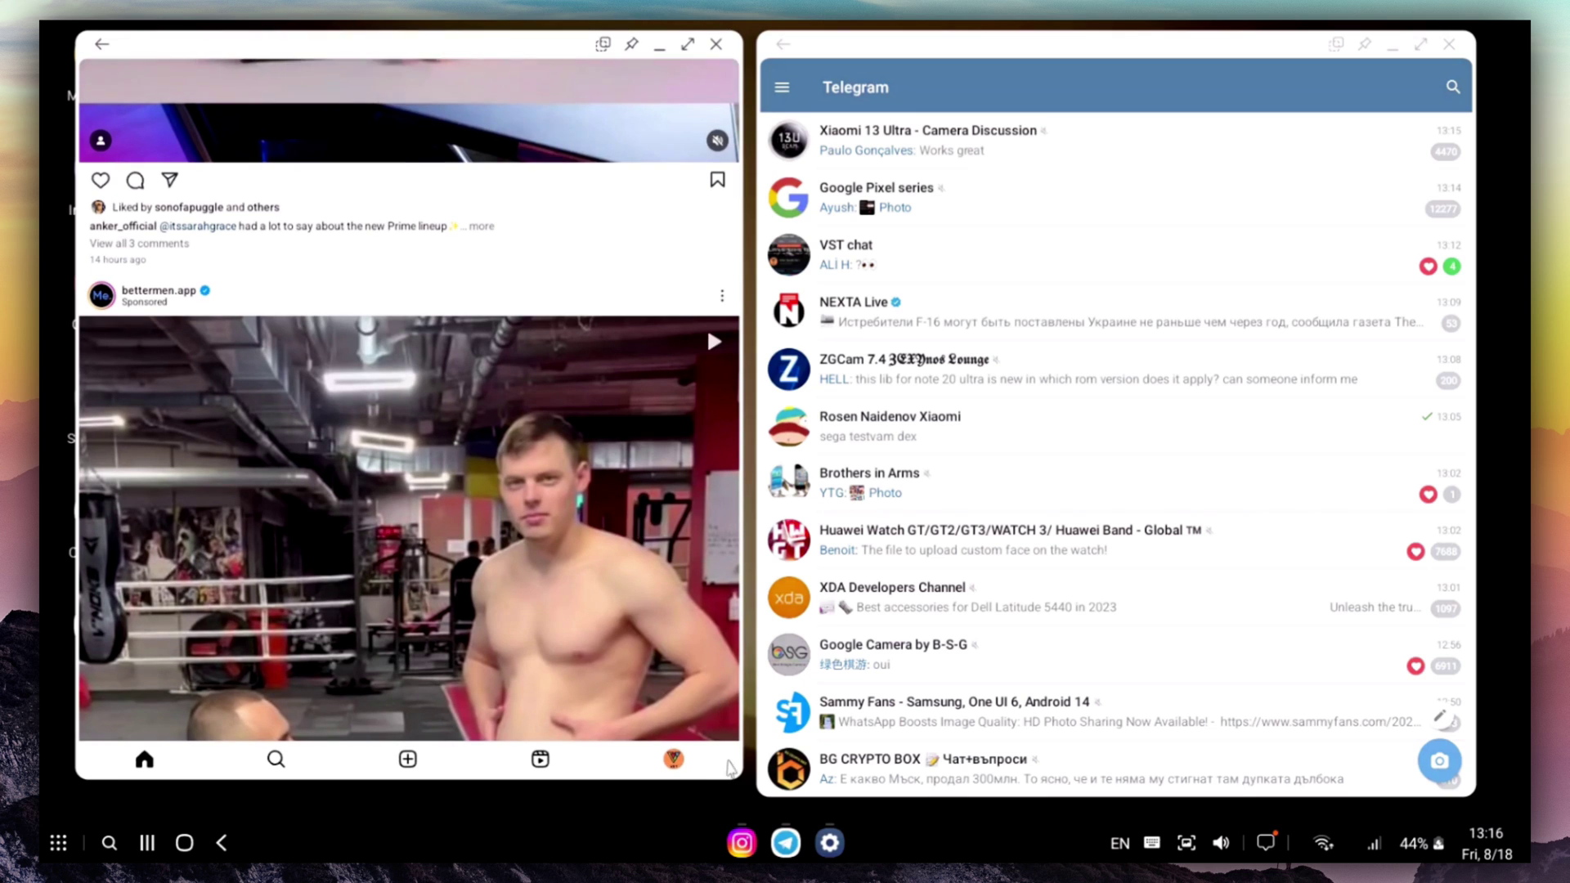
left_click_drag(734, 783, 738, 802)
scroll(442, 555, "down", 5)
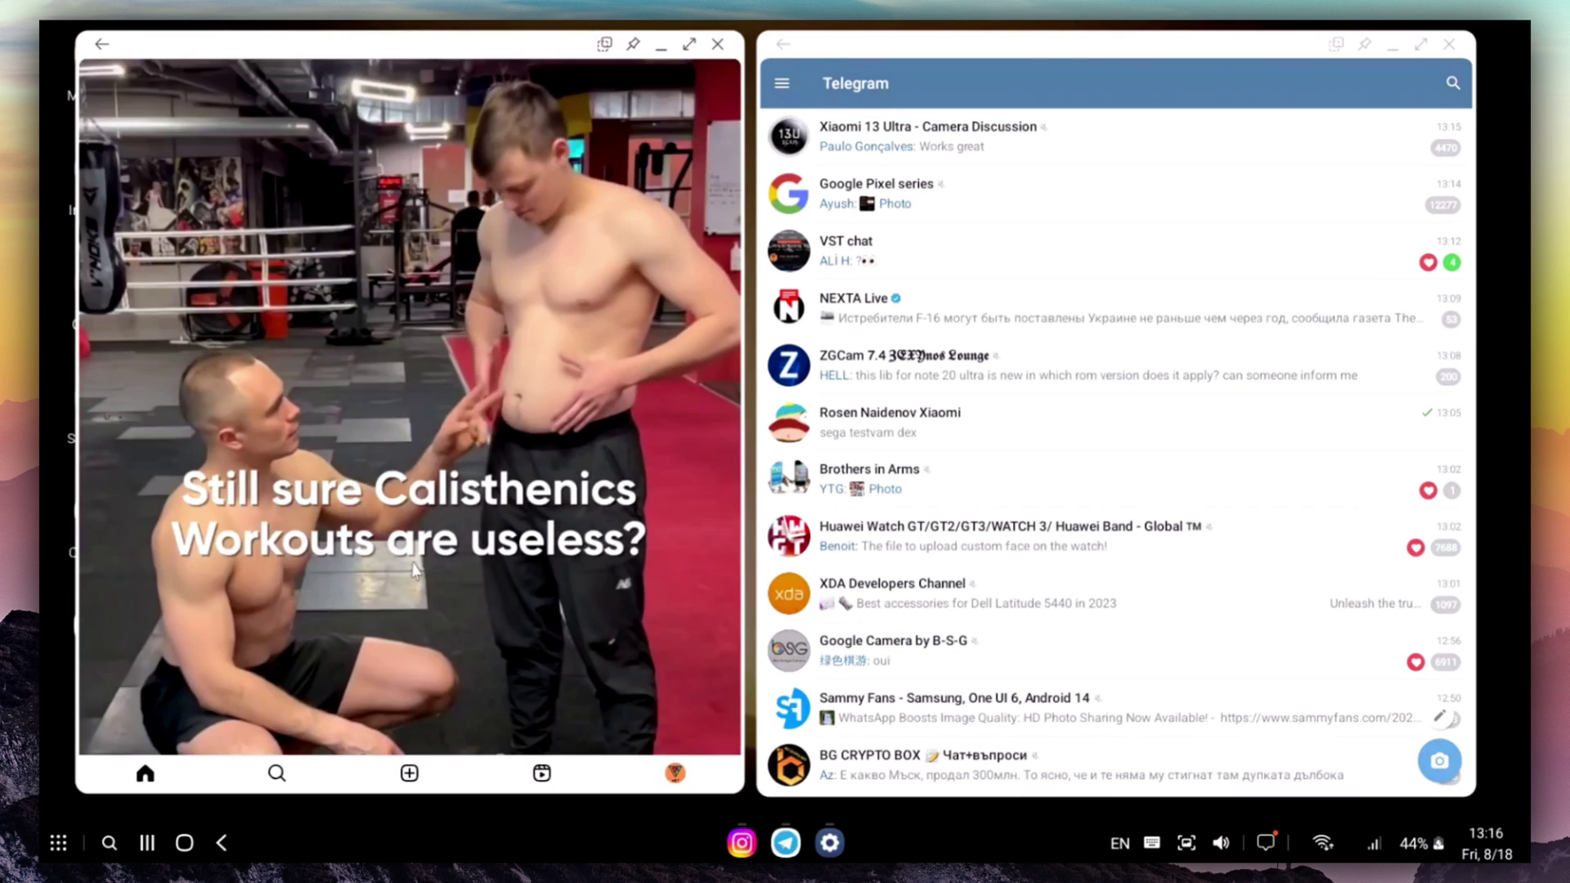
scroll(442, 554, "down", 5)
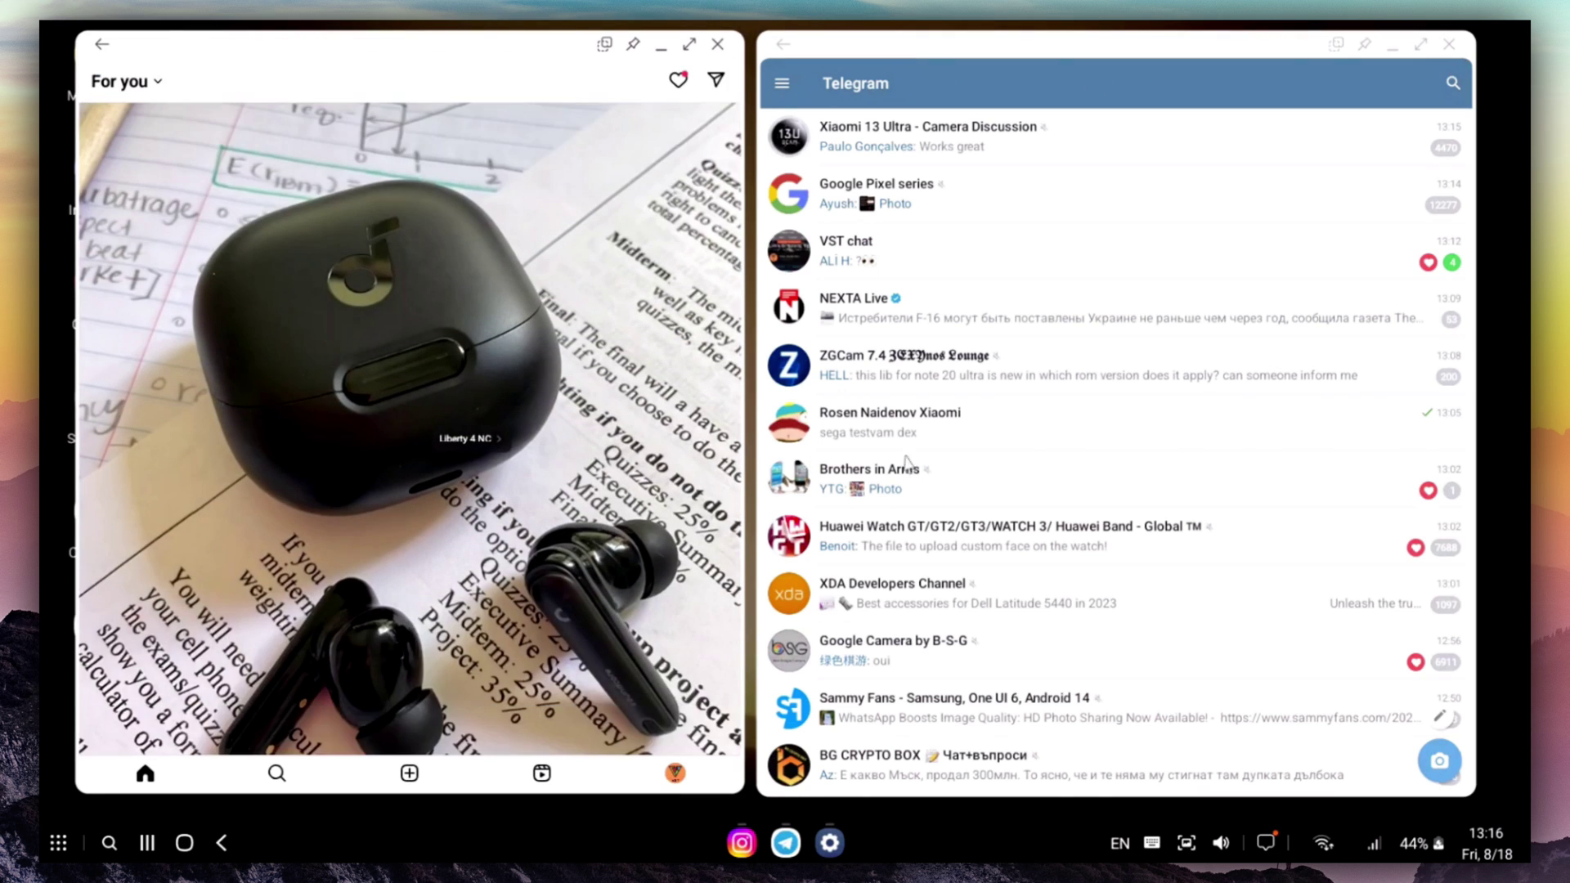
scroll(965, 456, "down", 2)
scroll(990, 458, "down", 6)
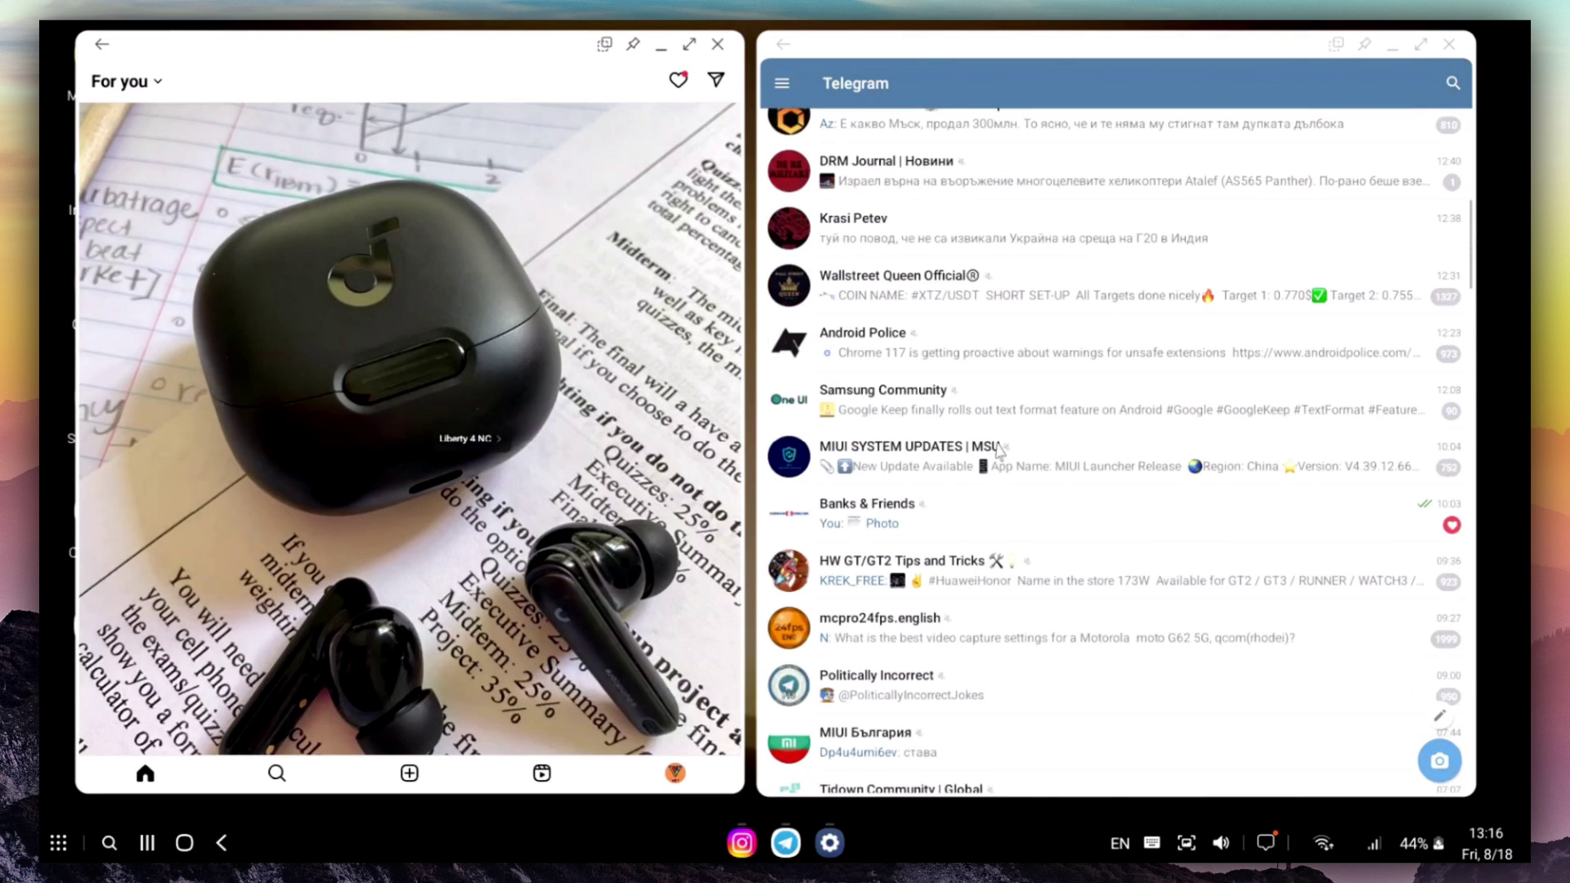
scroll(999, 451, "down", 3)
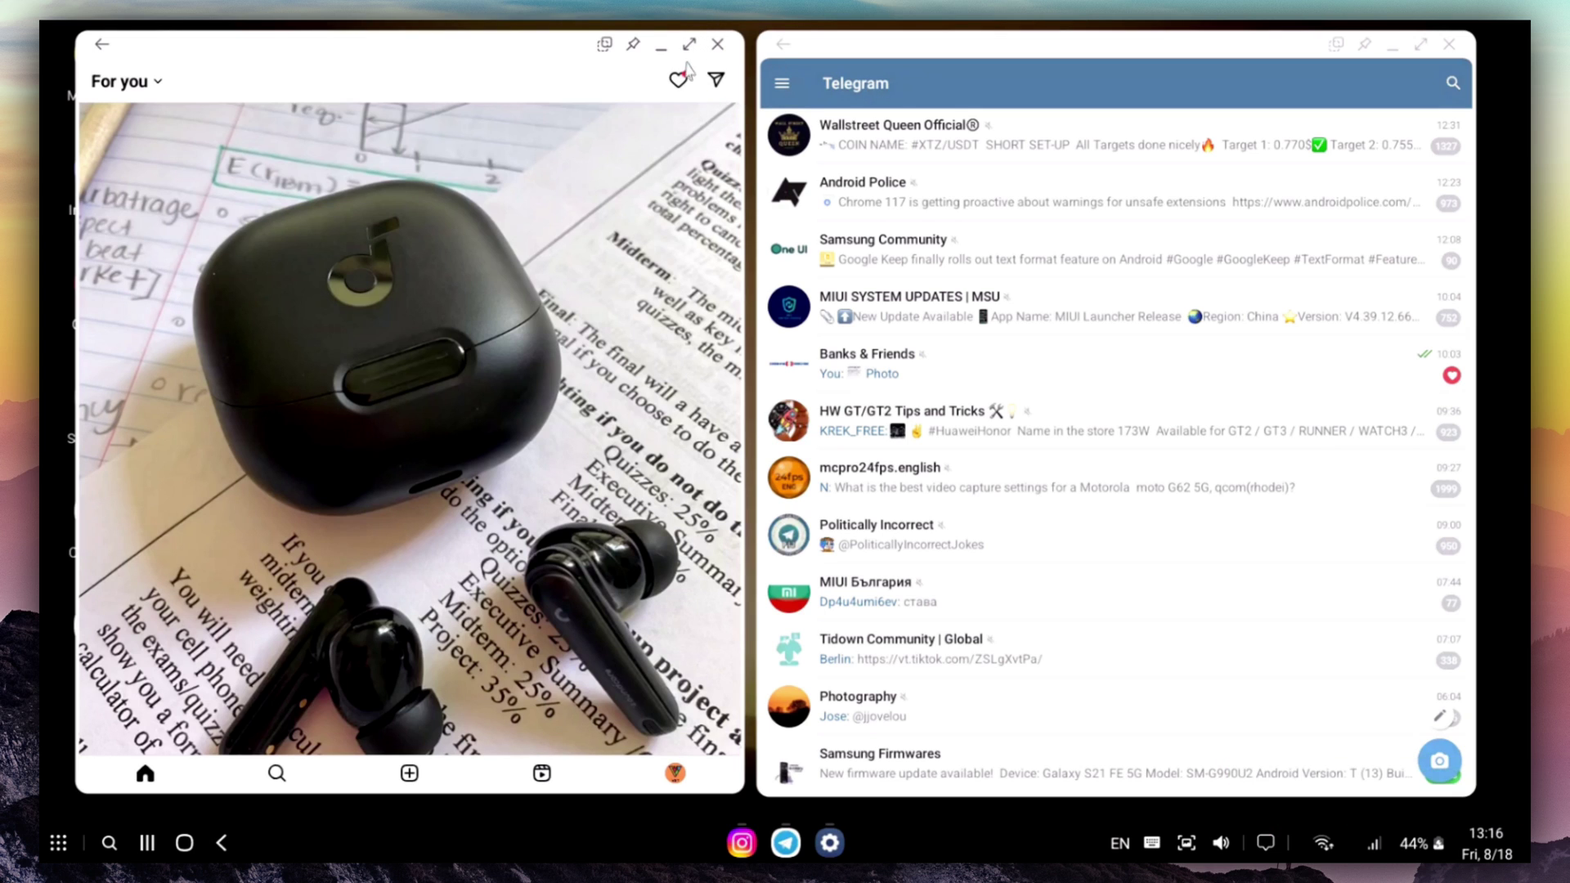
Step: Minimize the Instagram and Telegram windows, then open and close My Files
left_click(668, 52)
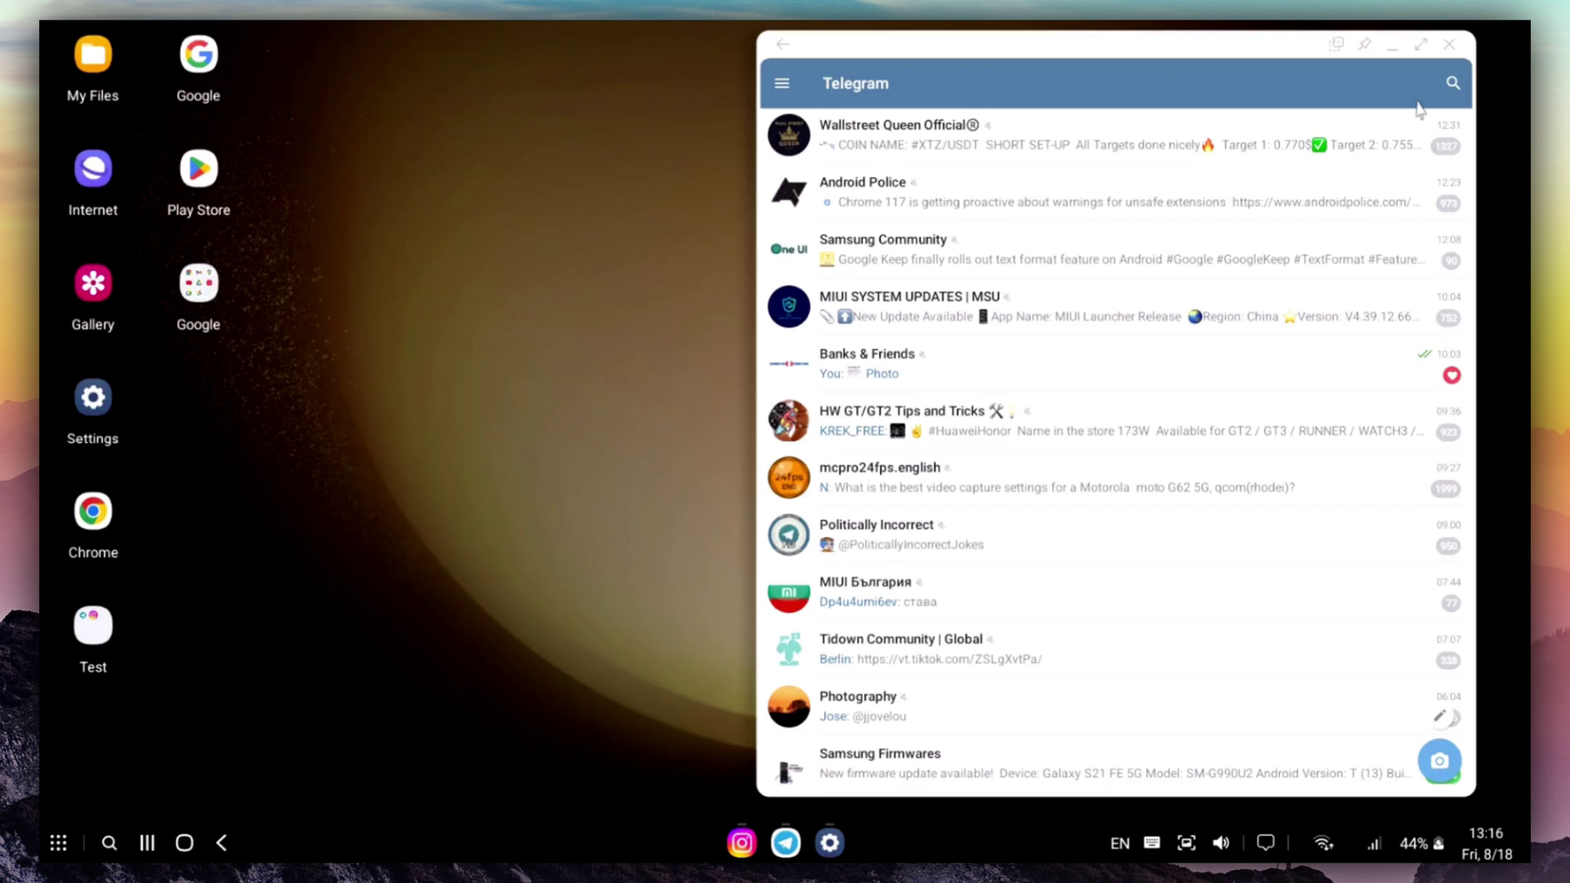
left_click(1393, 45)
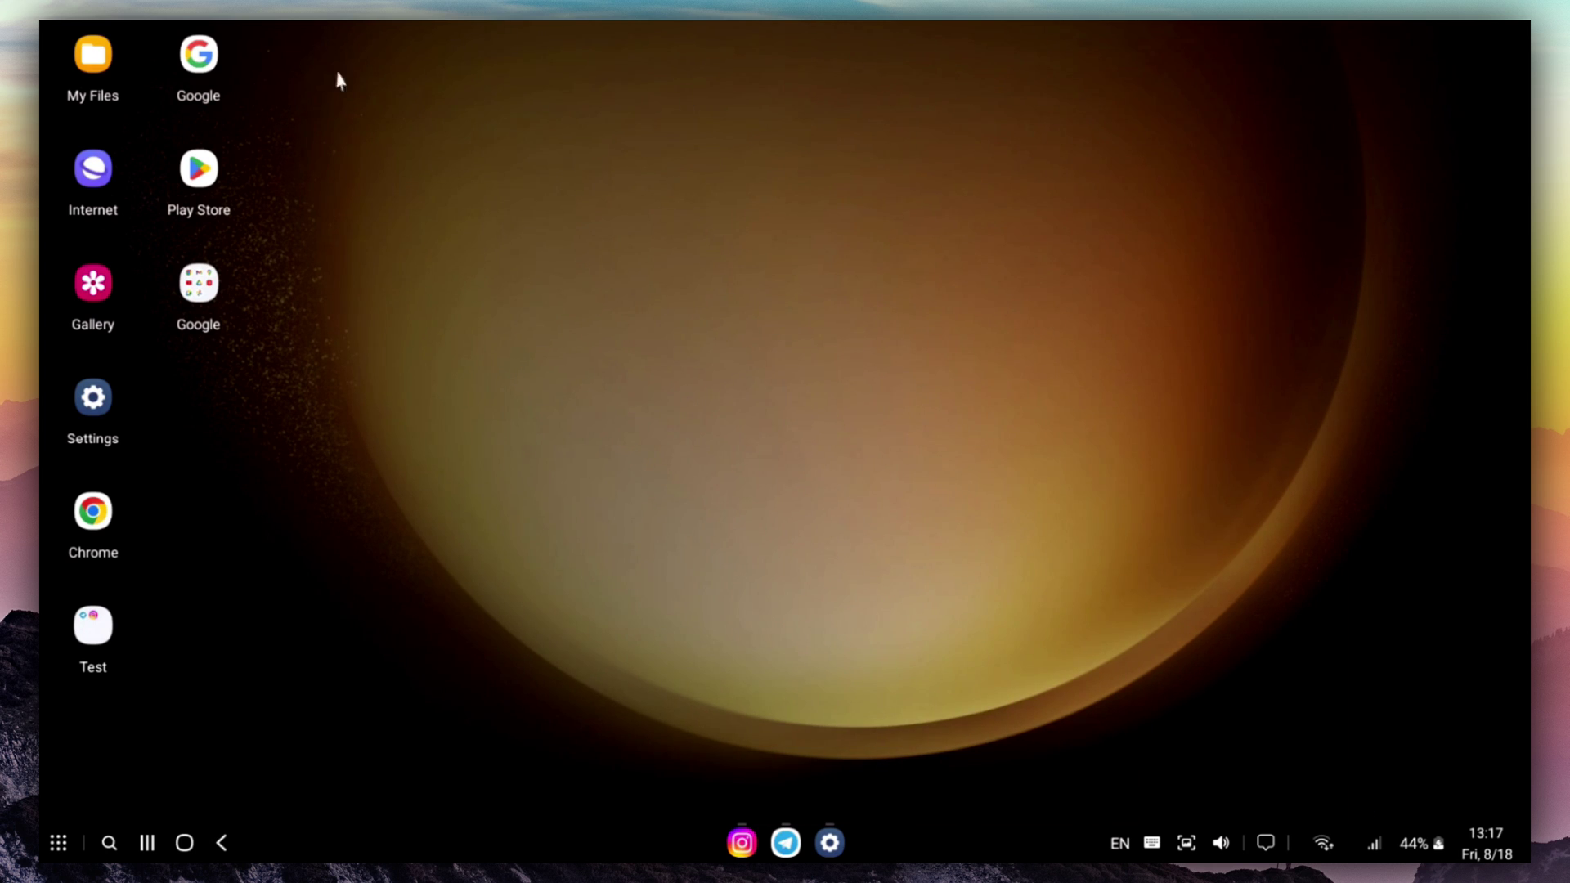
double_click(105, 66)
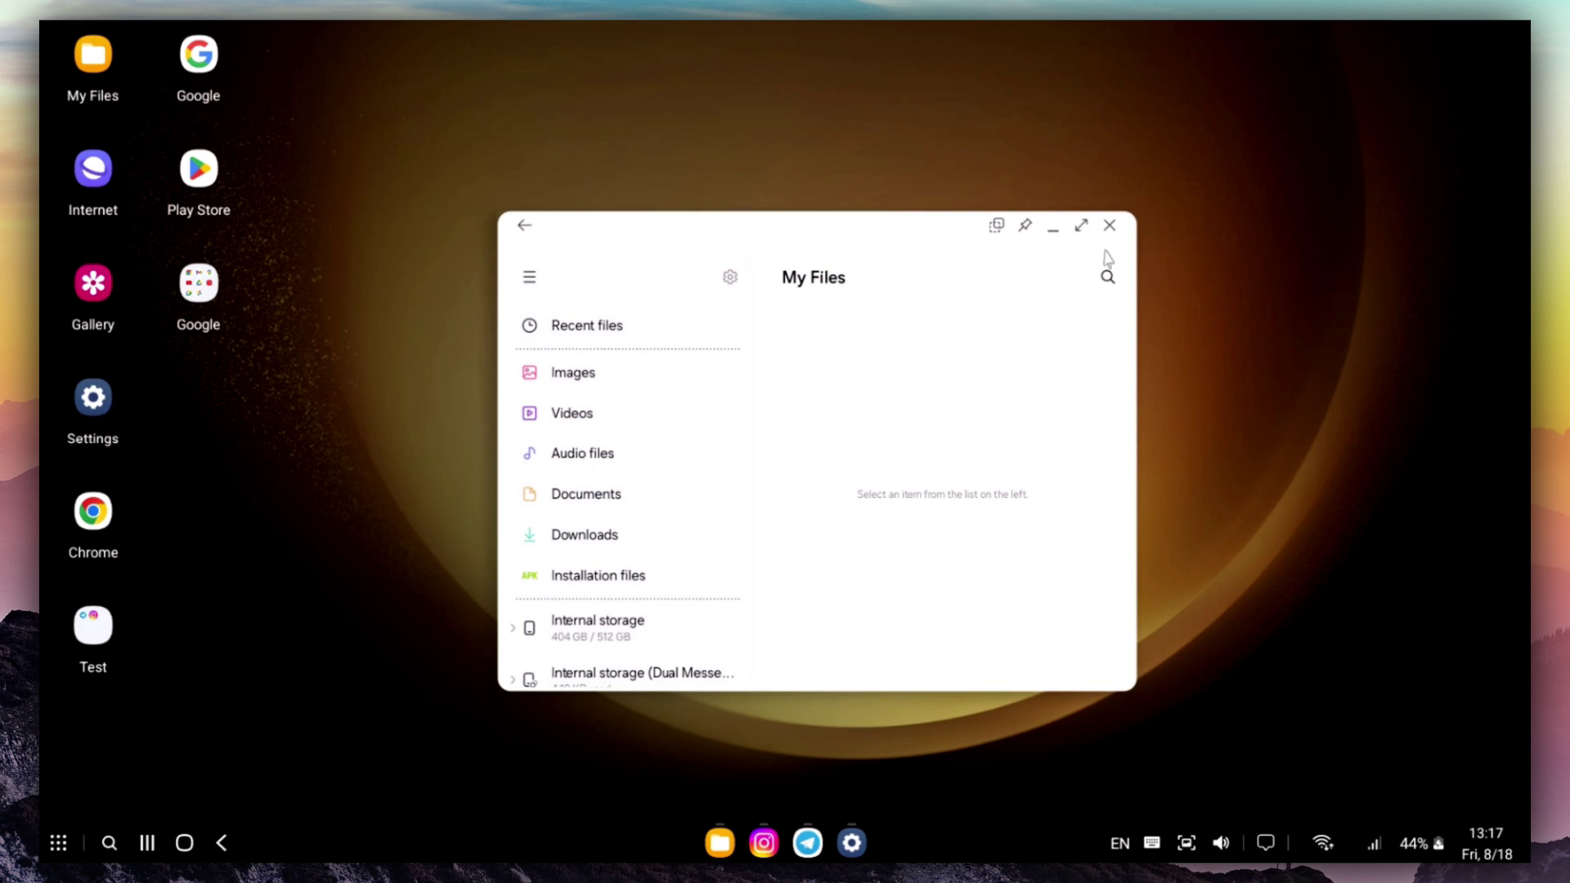
left_click(1109, 227)
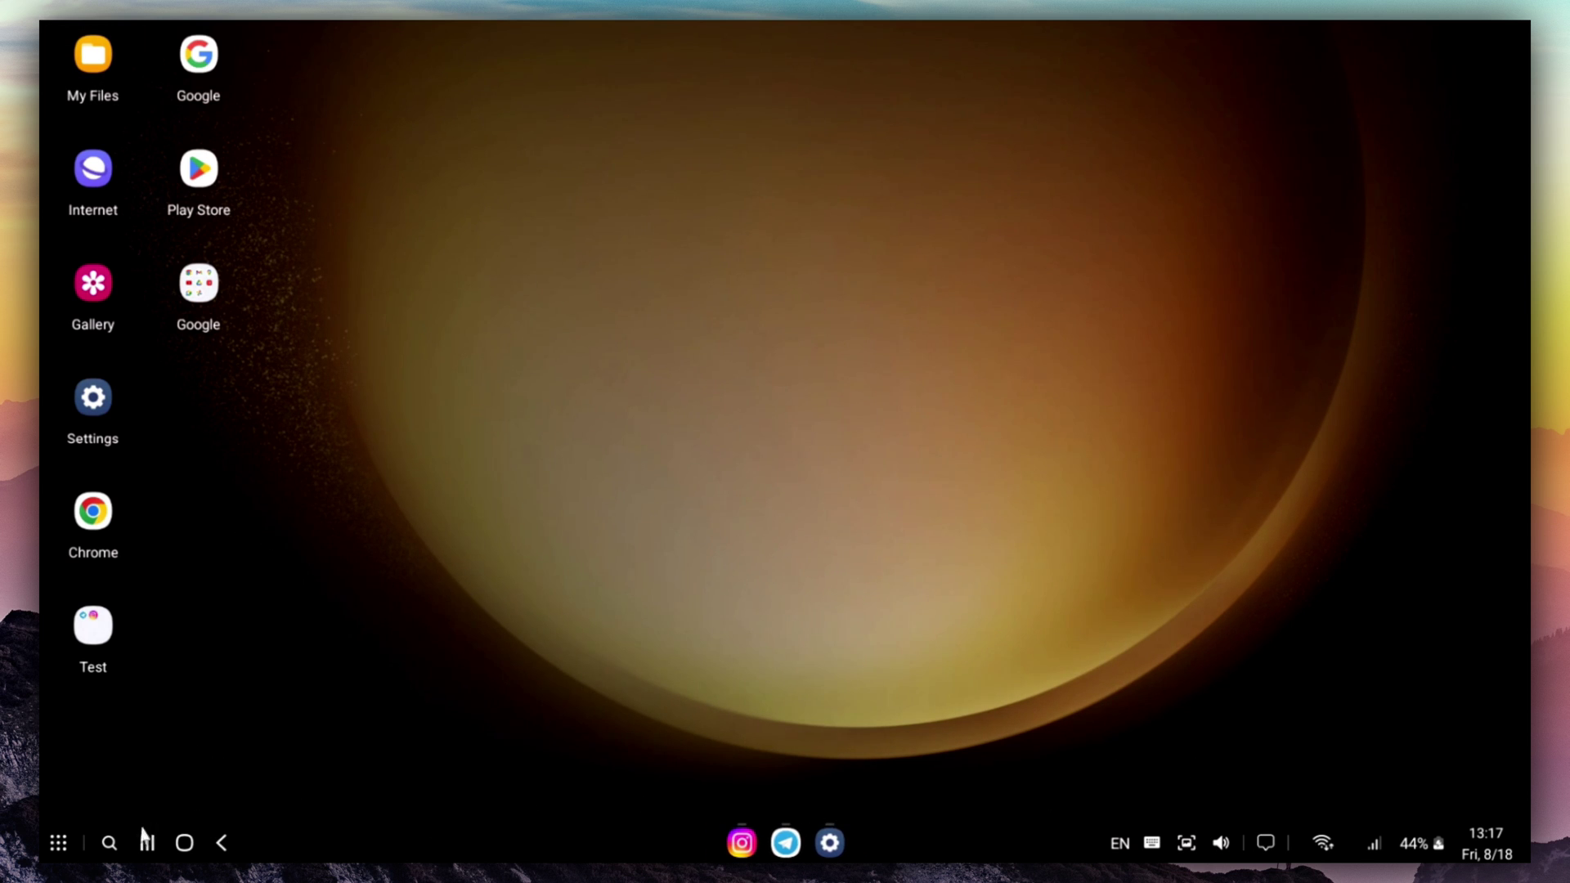
Step: Add Facebook to the home screen via app search 'fa', then expand the Messenger notification
left_click(57, 843)
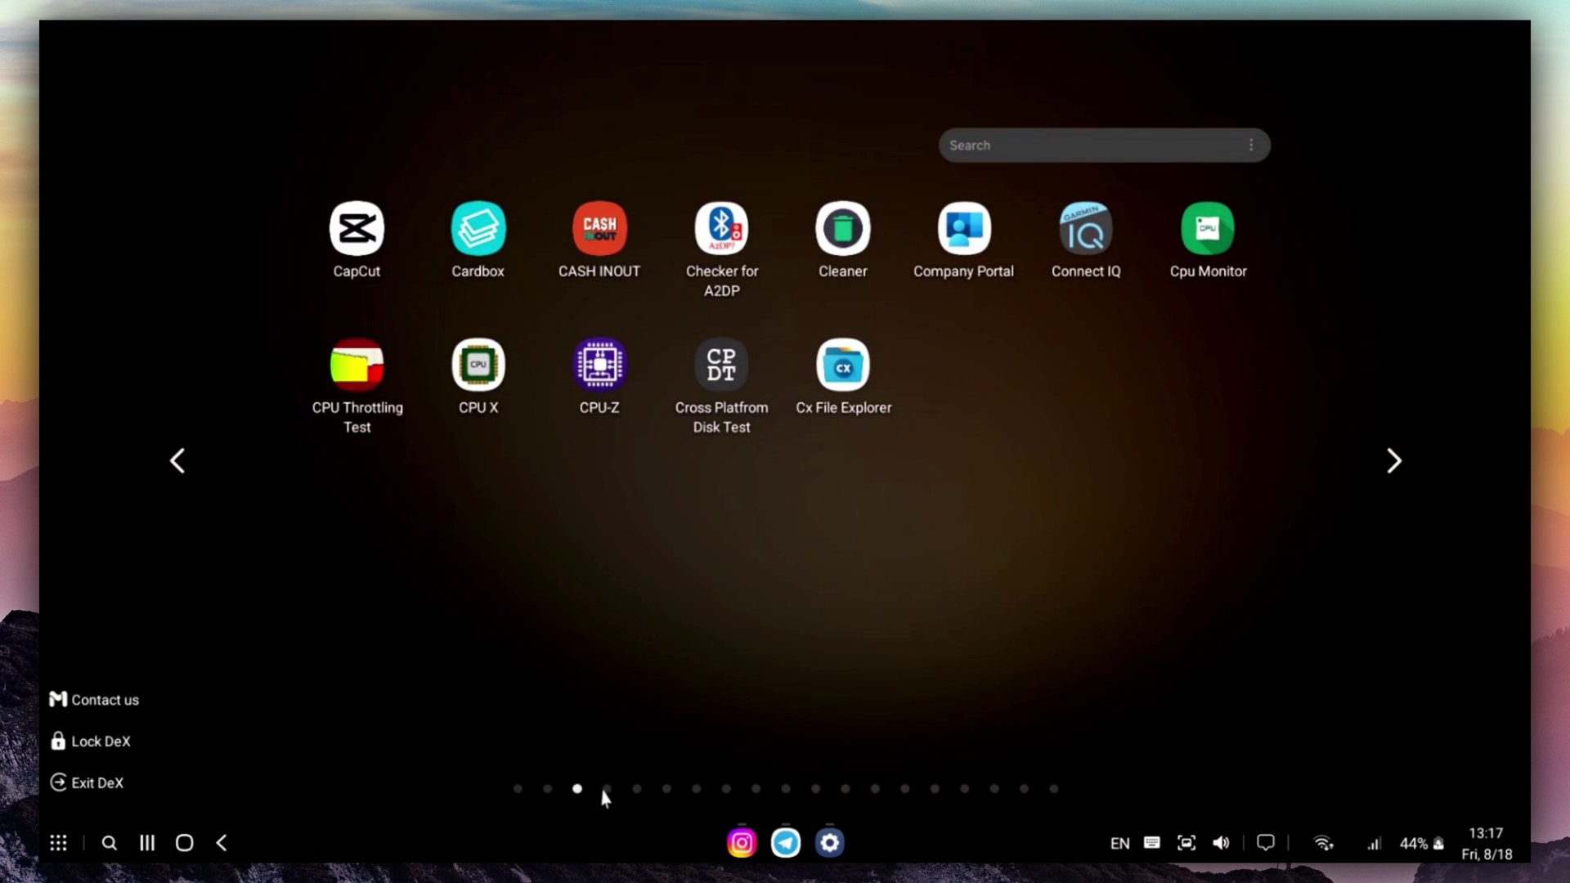
left_click(606, 789)
left_click(547, 789)
left_click(1037, 144)
type("fac")
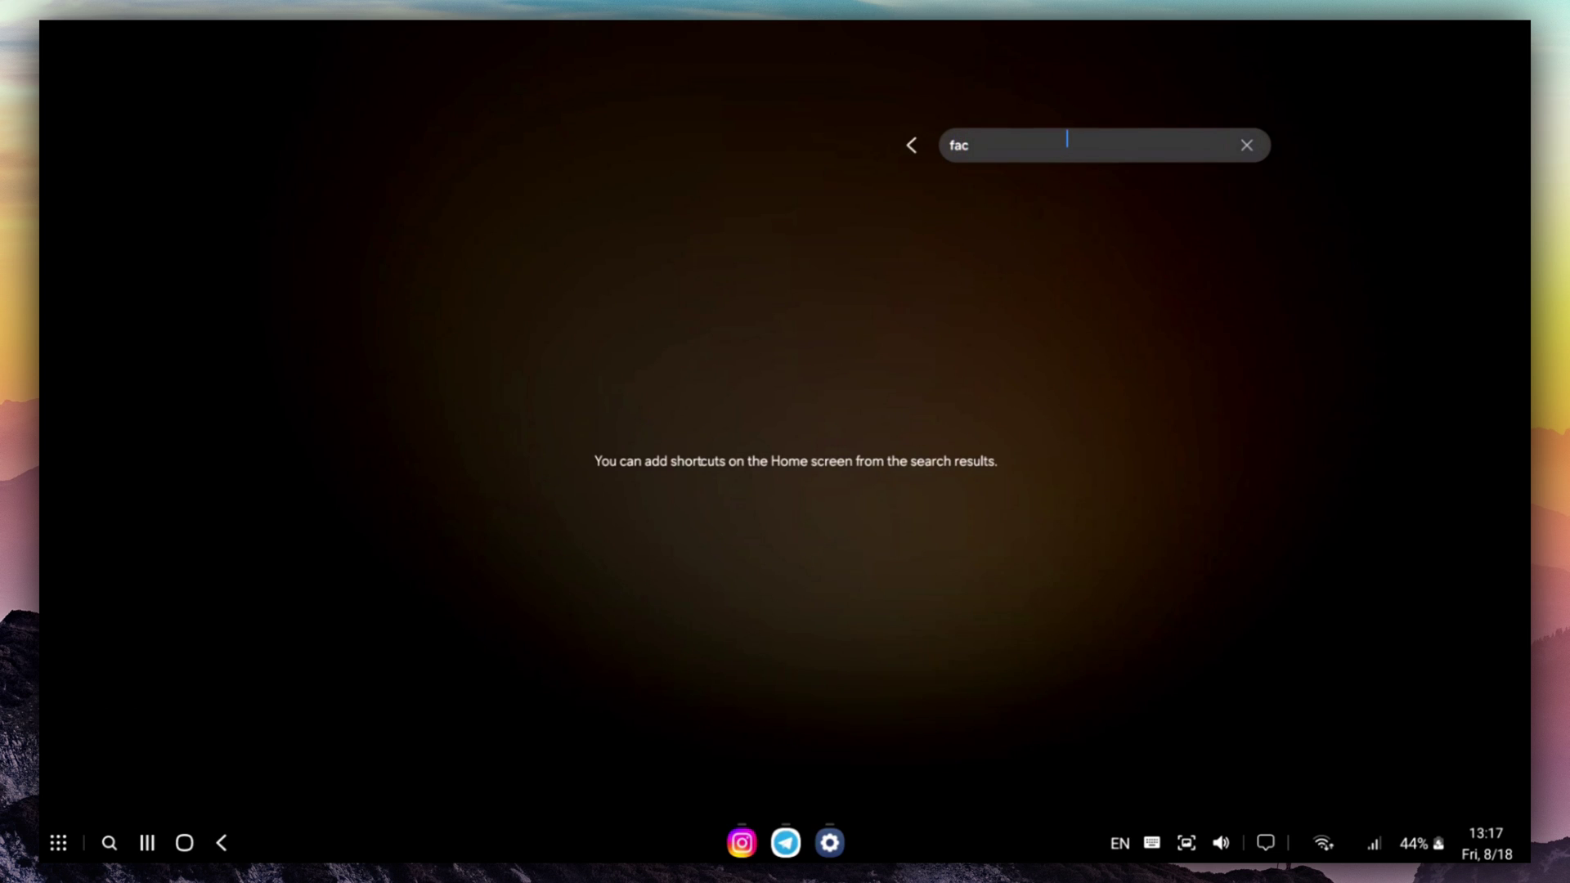
right_click(358, 234)
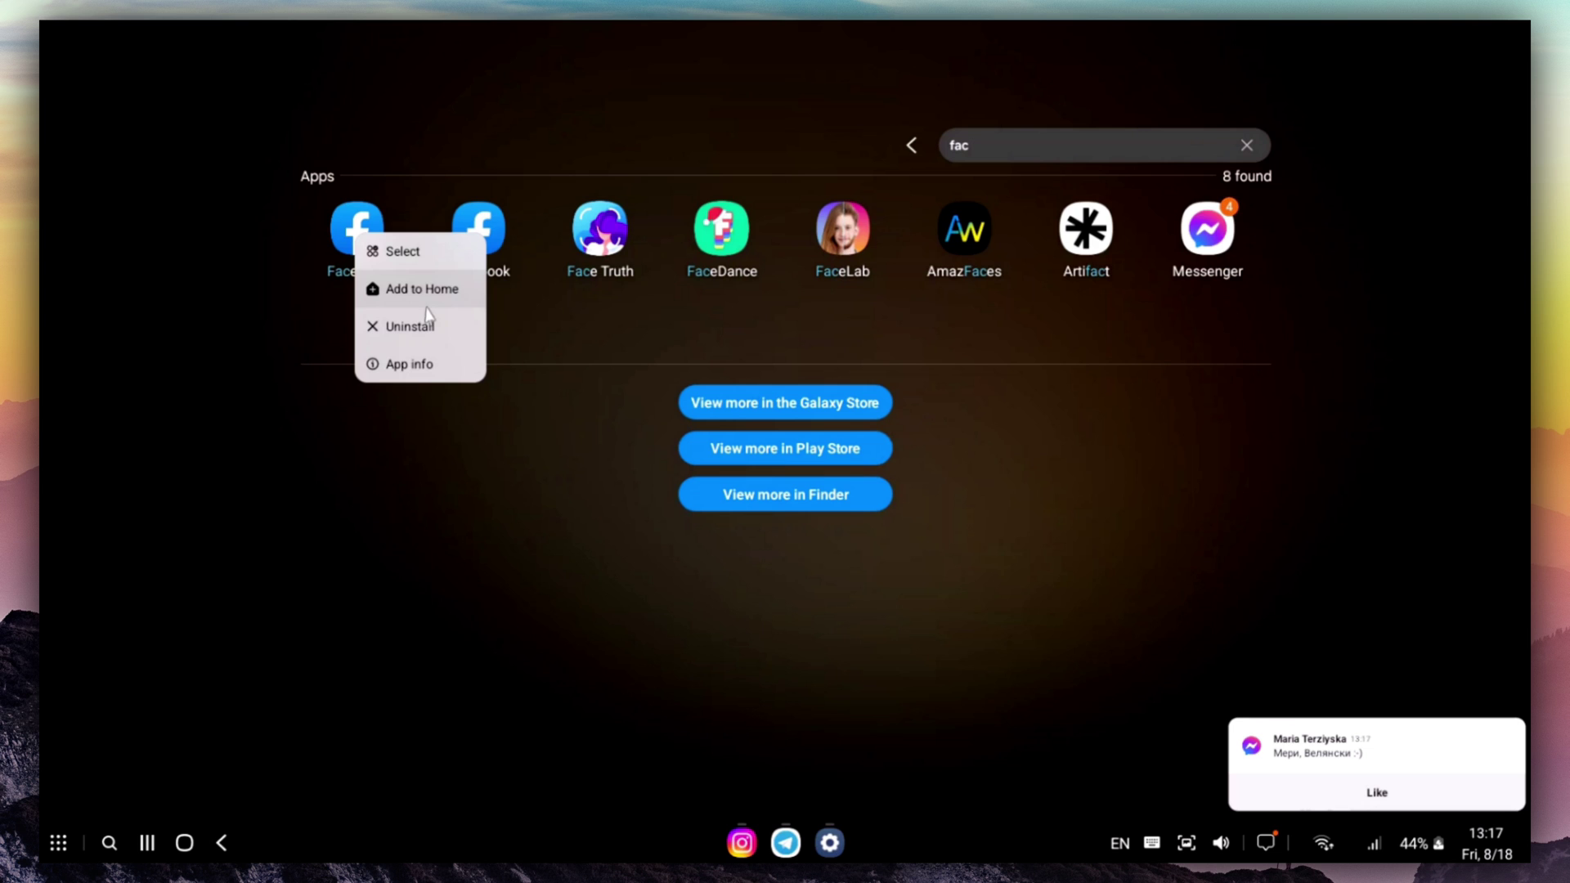
left_click(420, 290)
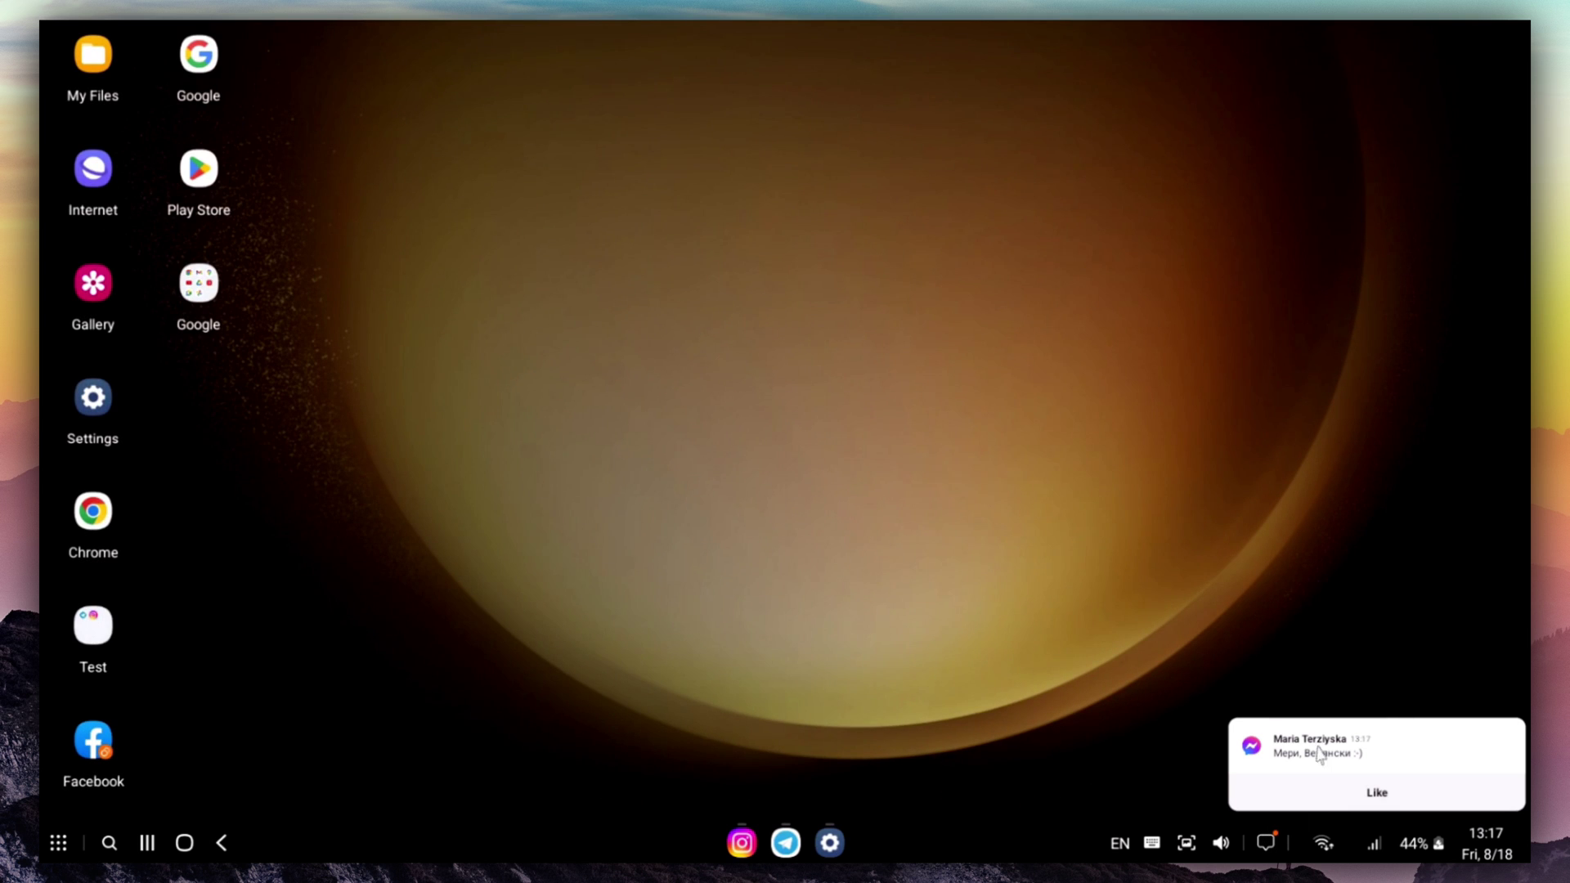
left_click(1266, 843)
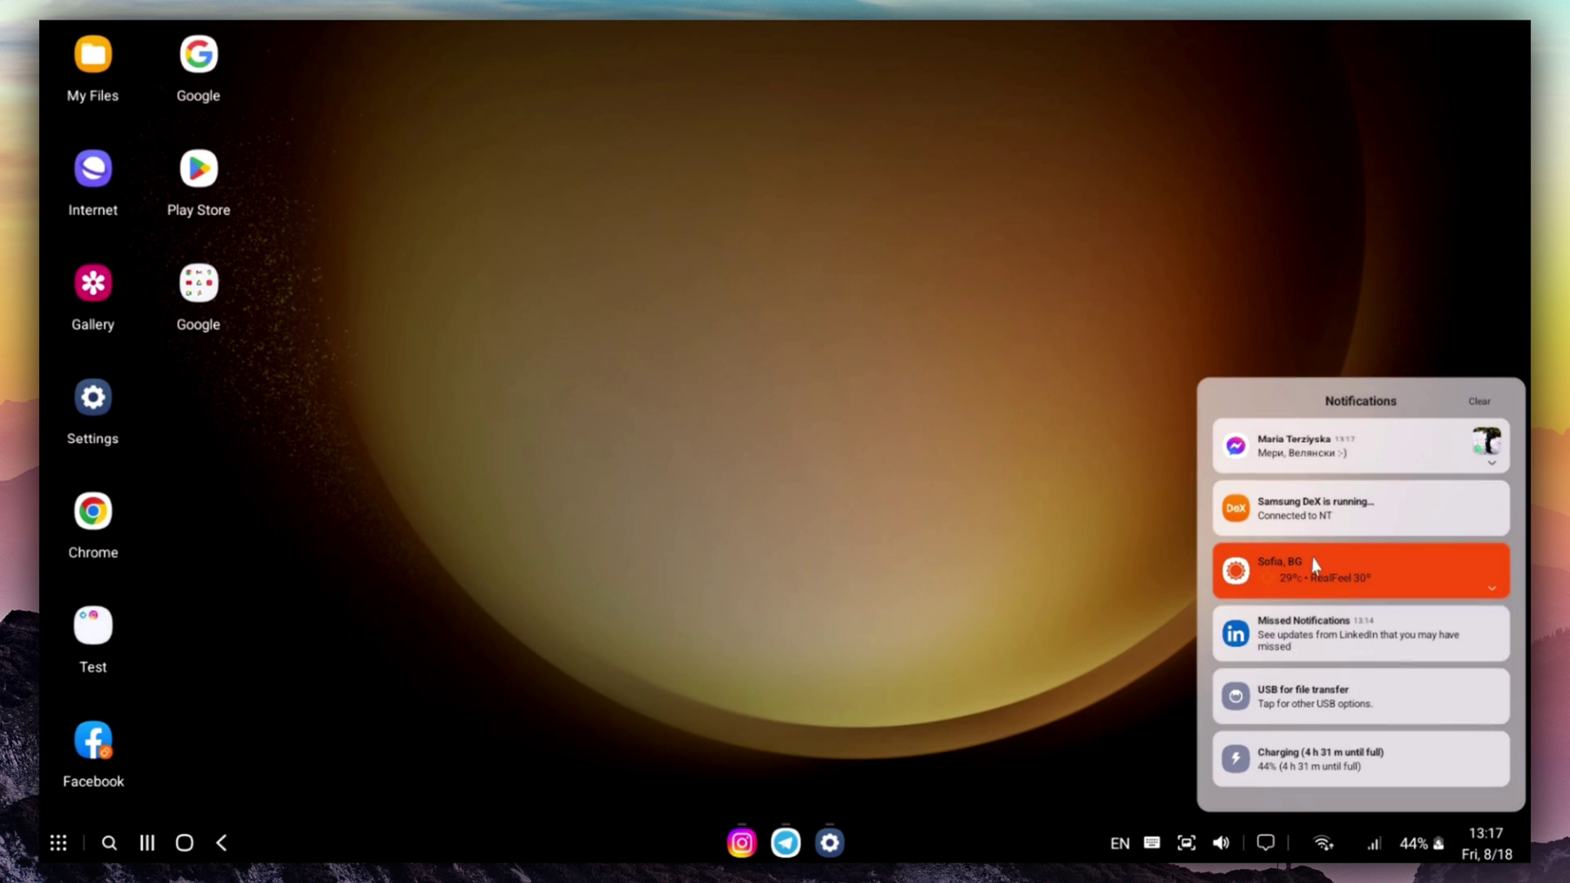
left_click(1492, 466)
Step: Dismiss notifications, launch Facebook from its home shortcut, maximize it and scroll the feed
left_click(1317, 303)
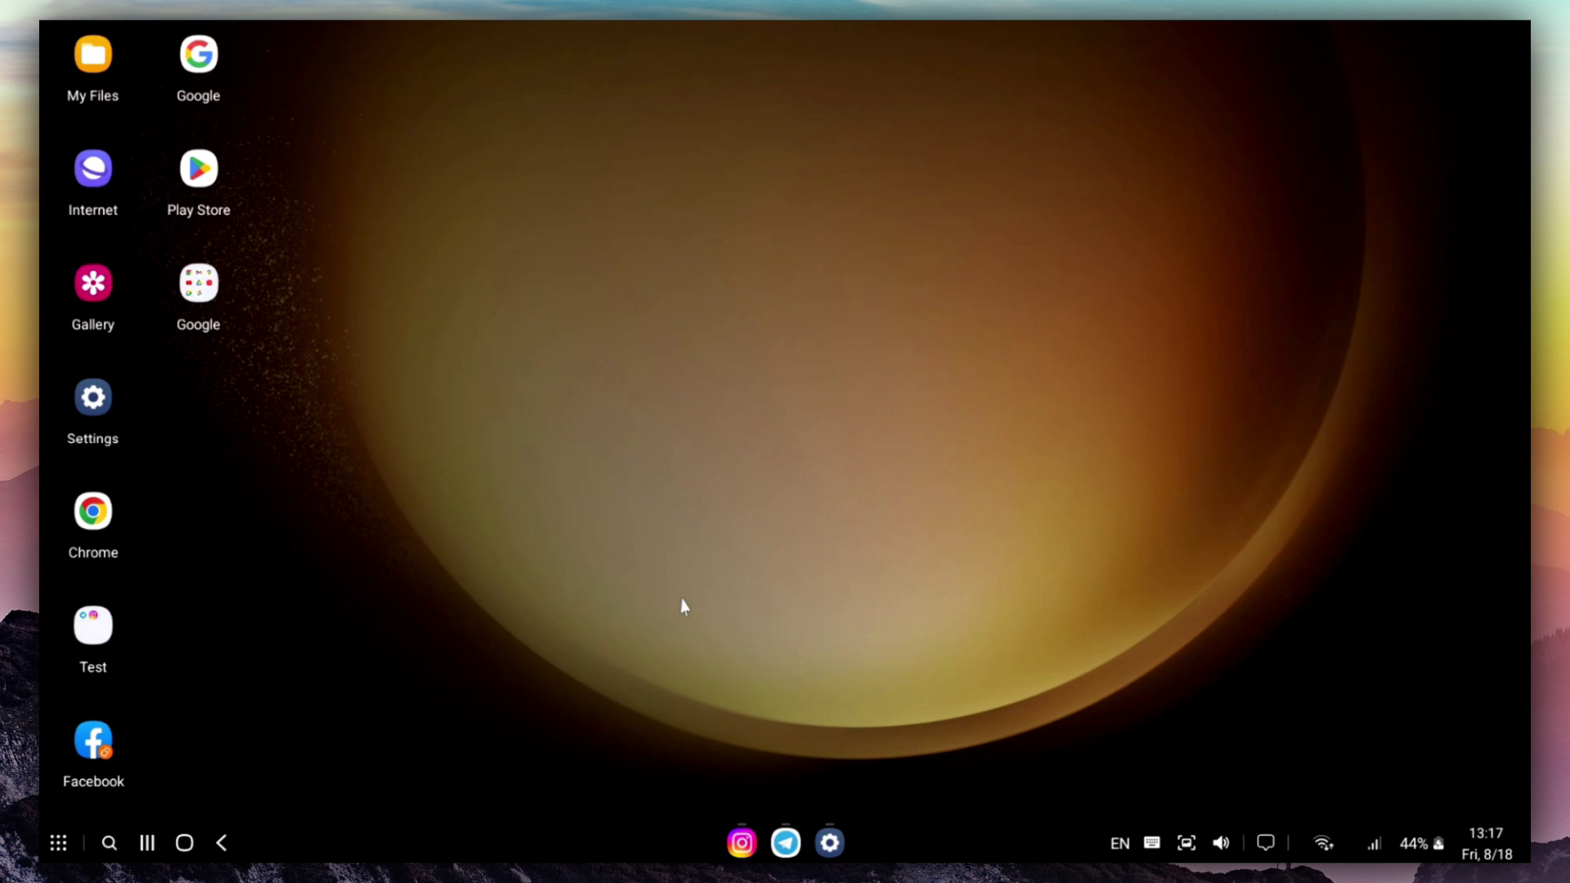
double_click(111, 740)
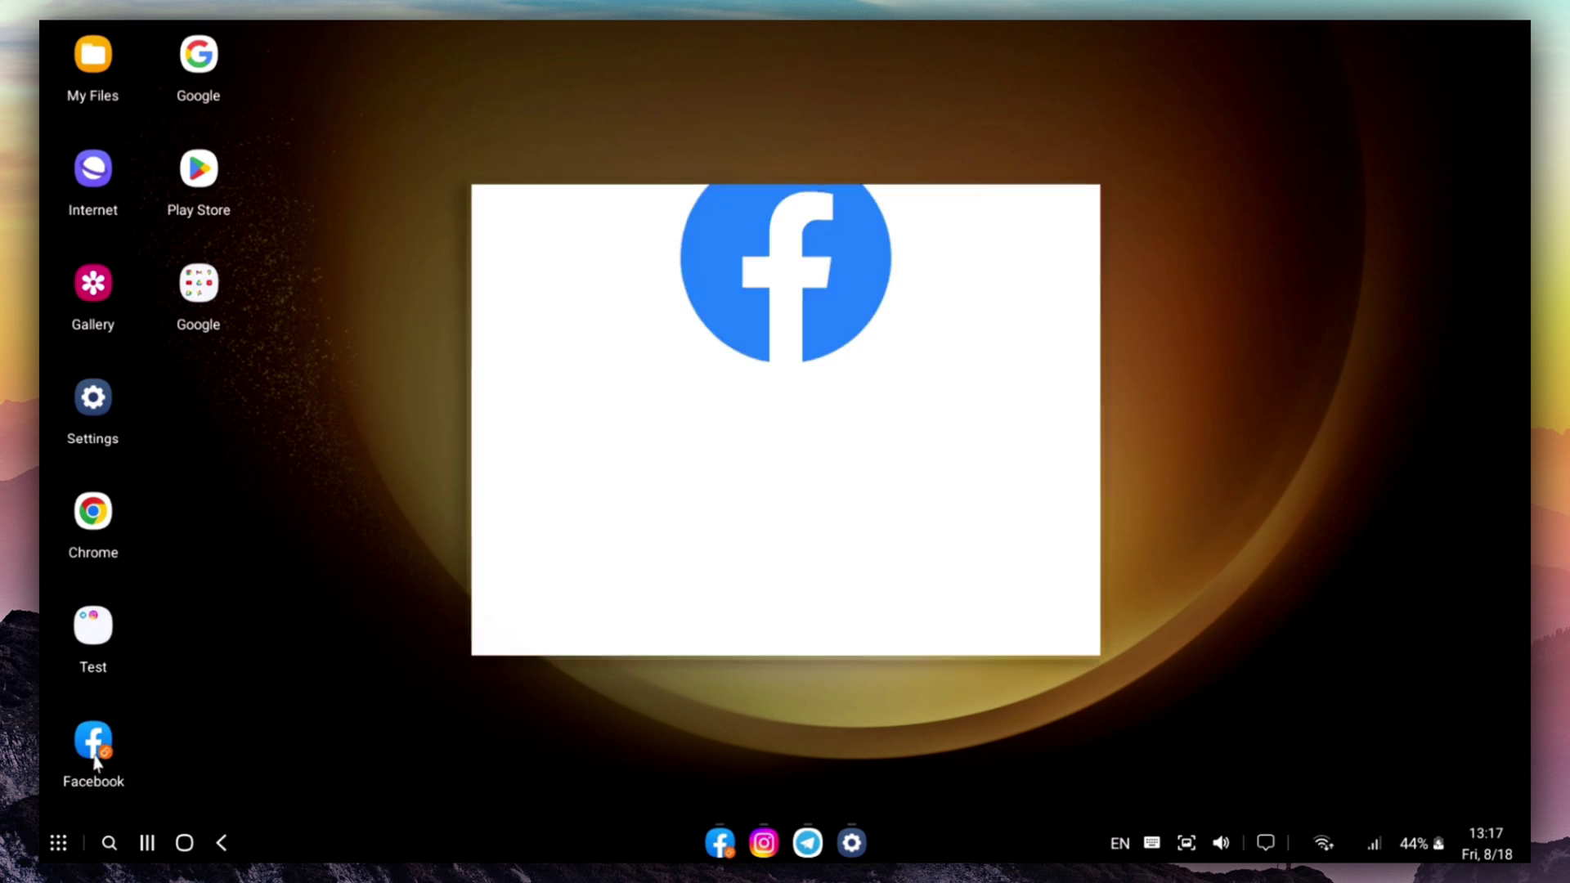
scroll(851, 455, "down", 1)
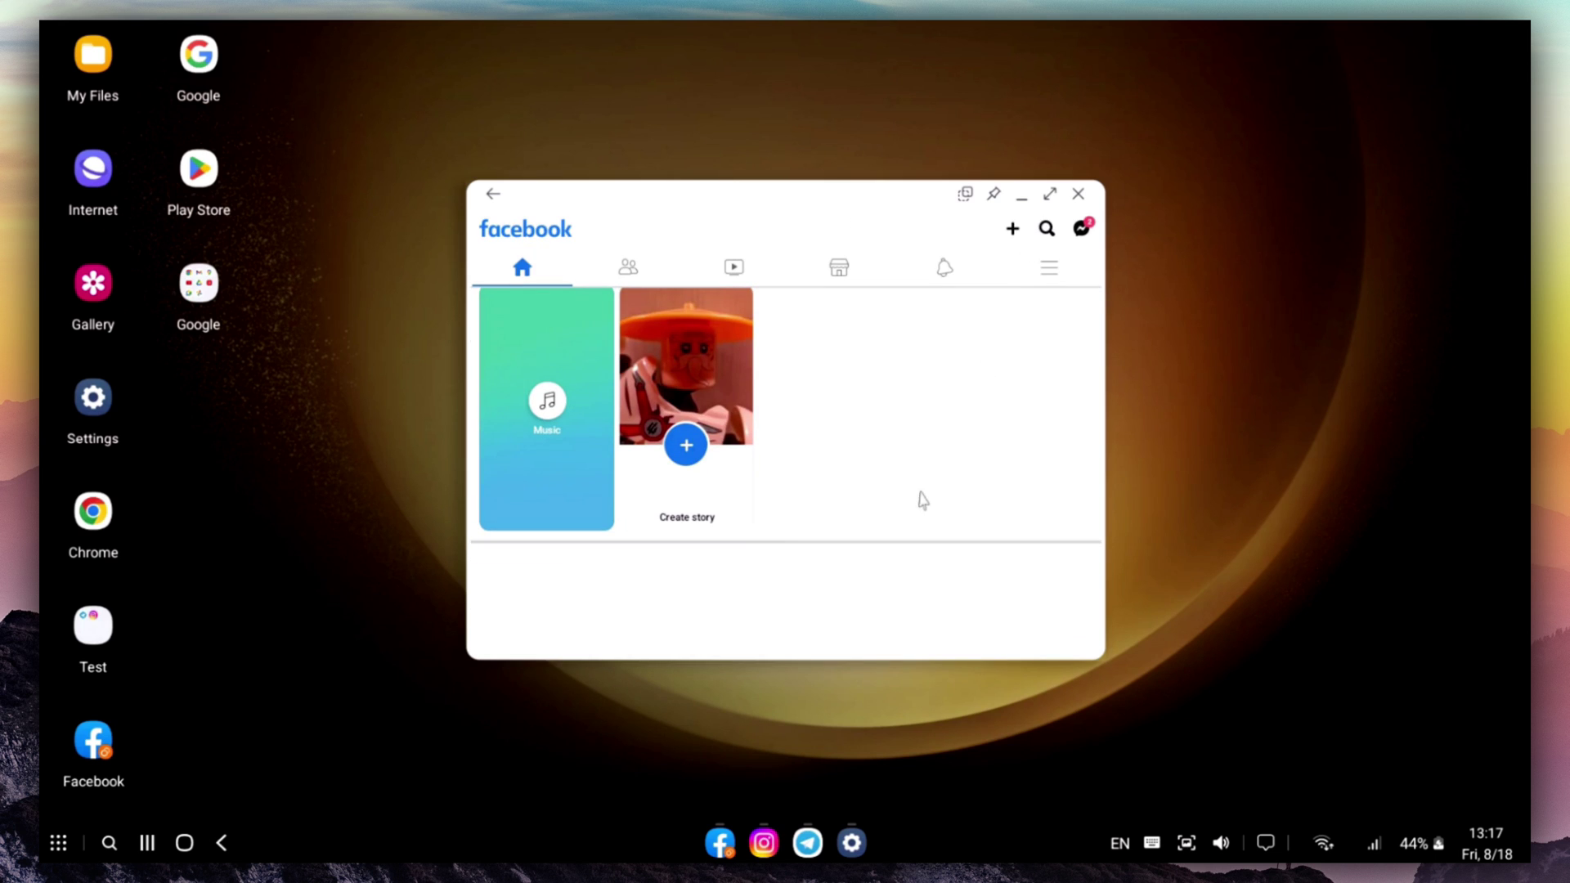
scroll(760, 537, "down", 6)
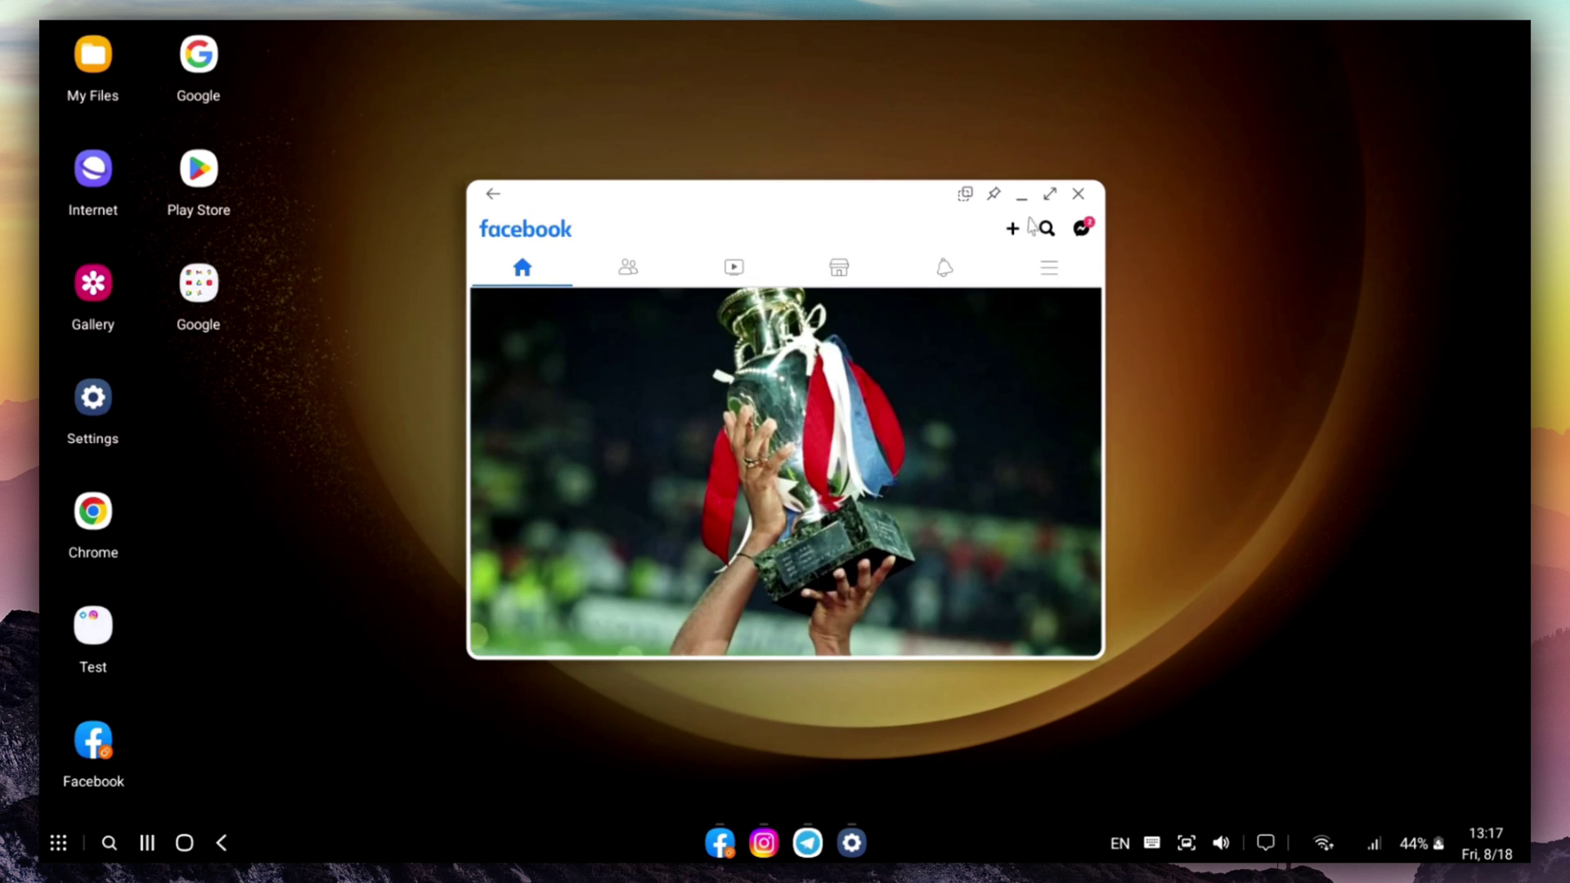
left_click(1050, 194)
scroll(1145, 507, "down", 8)
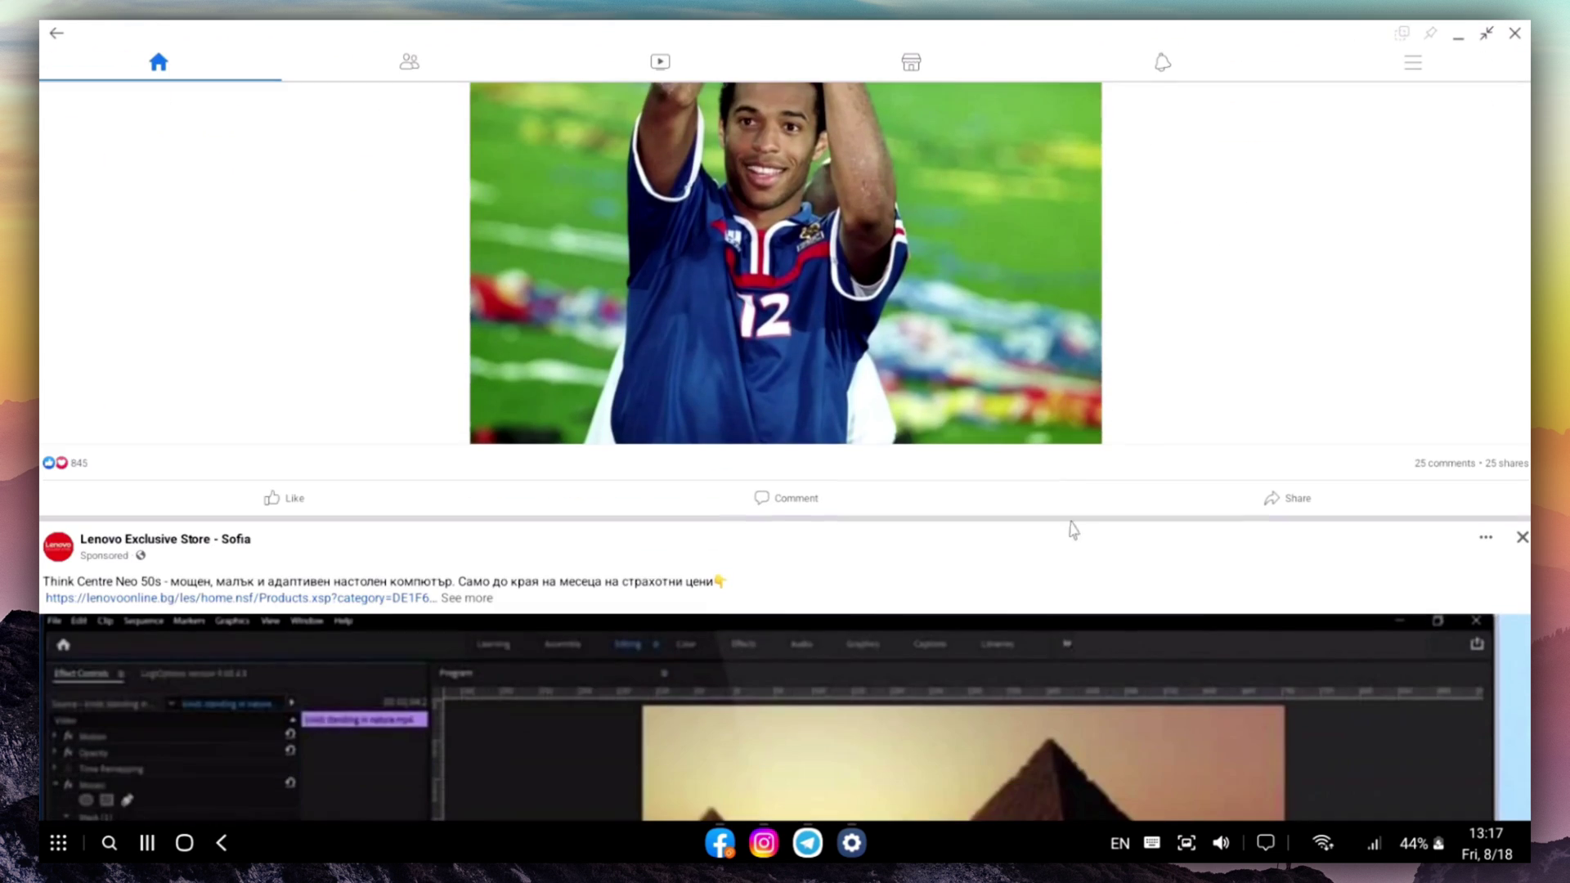
scroll(1009, 538, "down", 10)
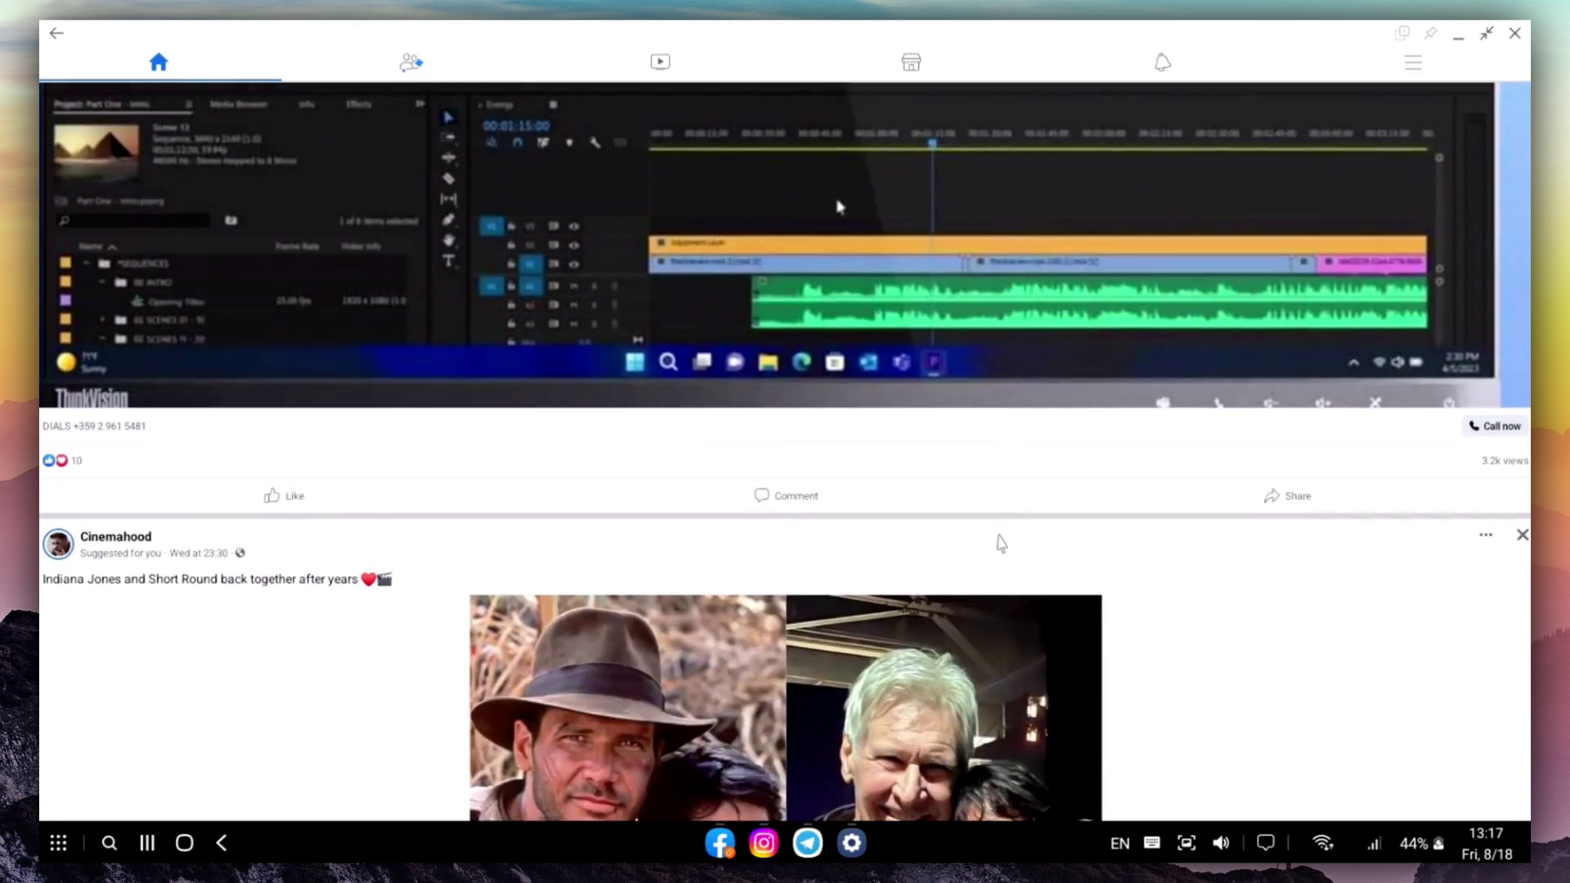
scroll(999, 542, "down", 10)
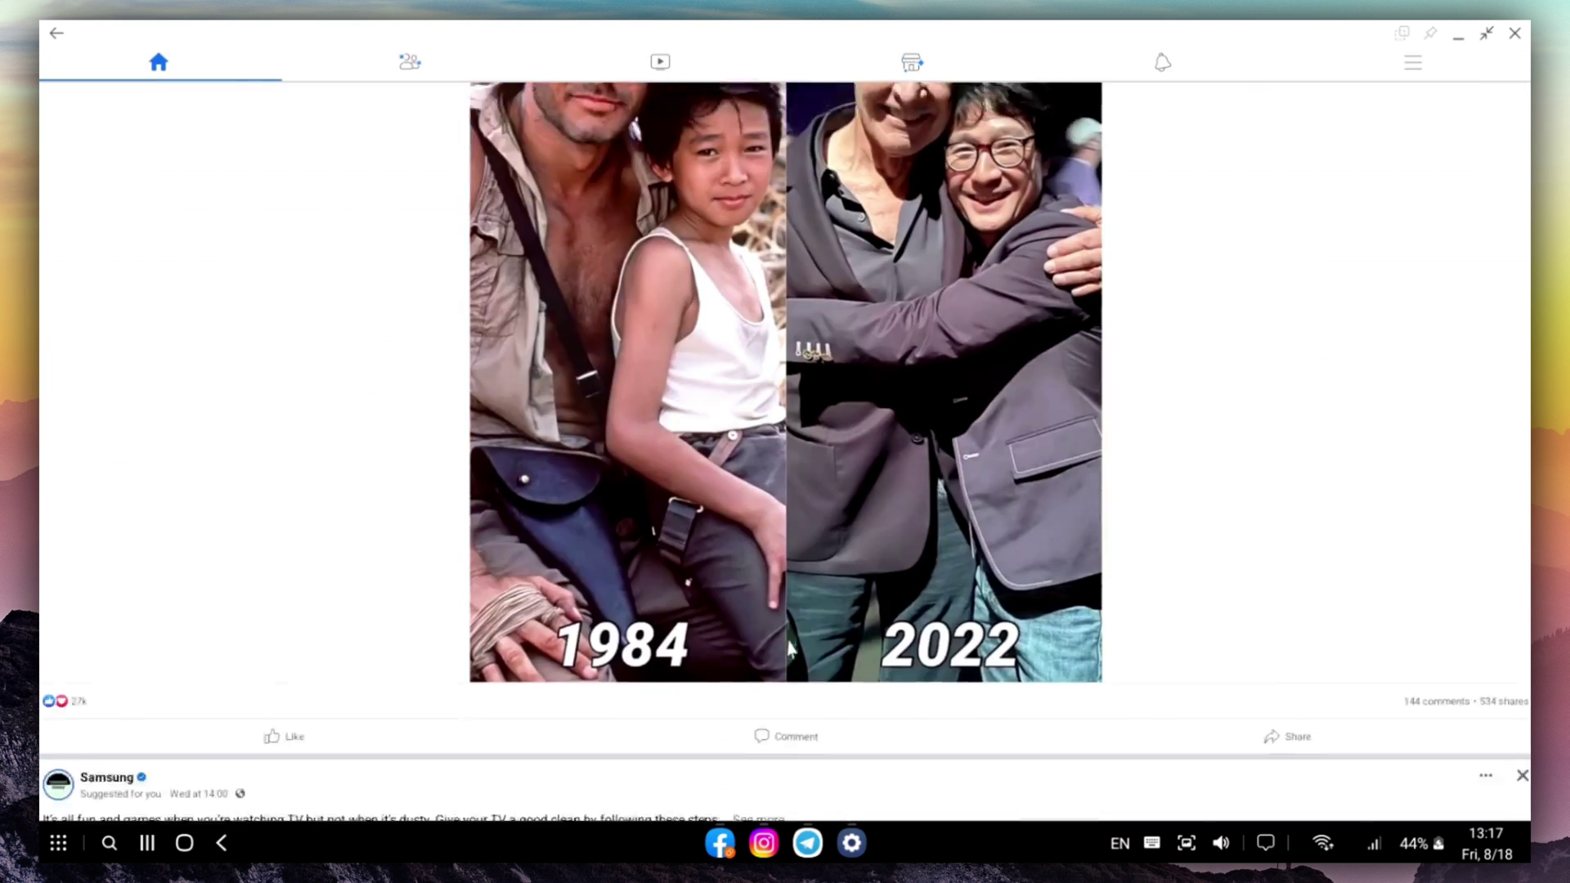
scroll(1138, 419, "down", 1)
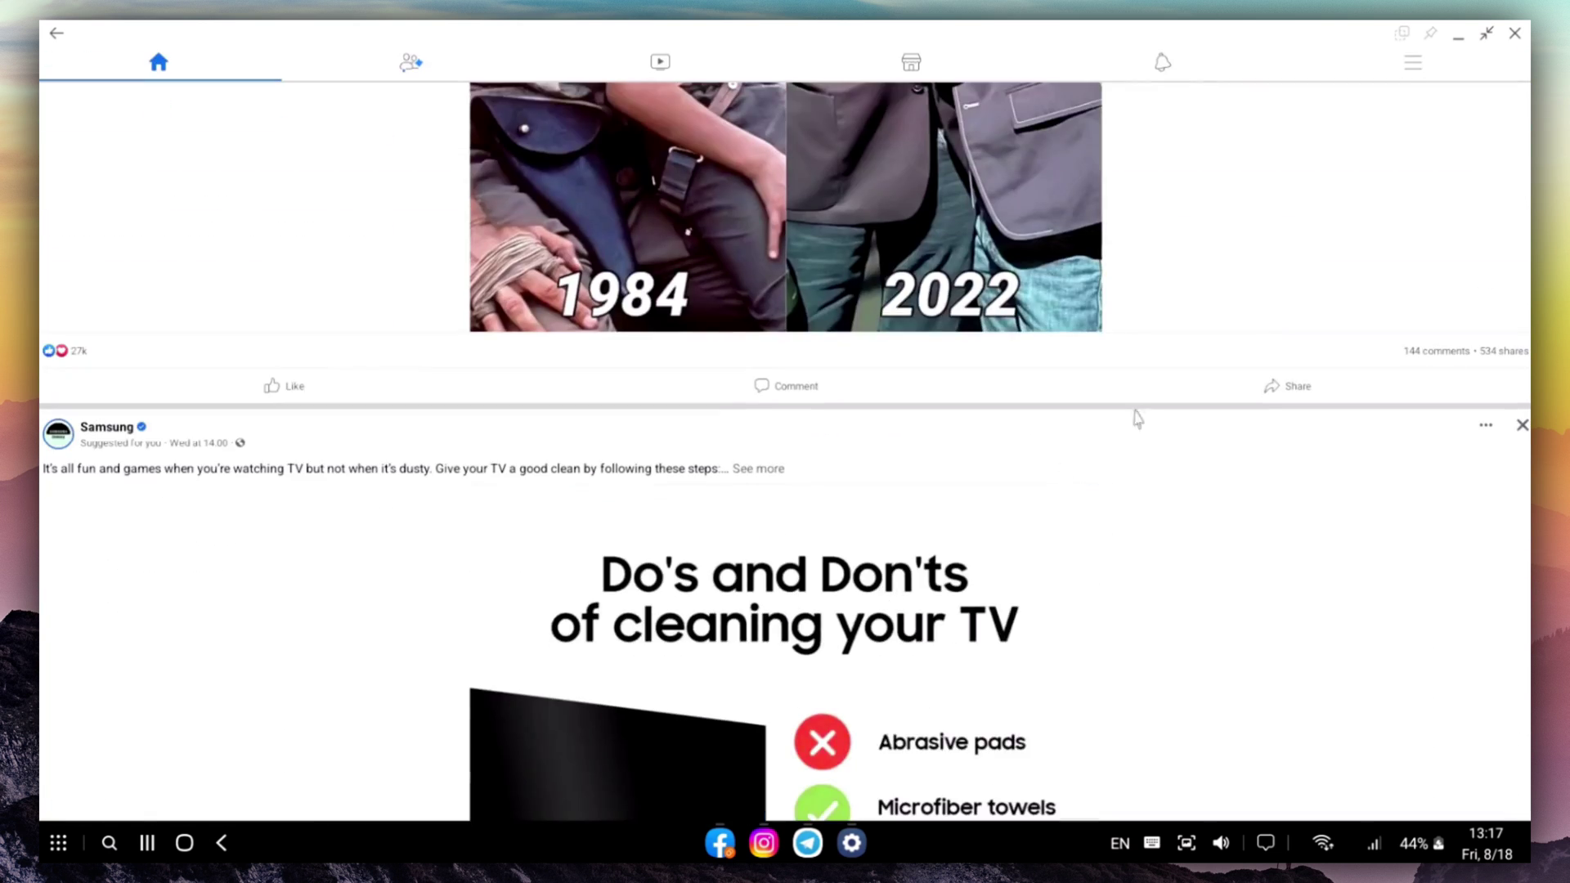
Step: Restore Facebook to a smaller window and move it toward the lower left
left_click(1470, 48)
left_click_drag(694, 200, 554, 196)
left_click_drag(452, 229, 509, 258)
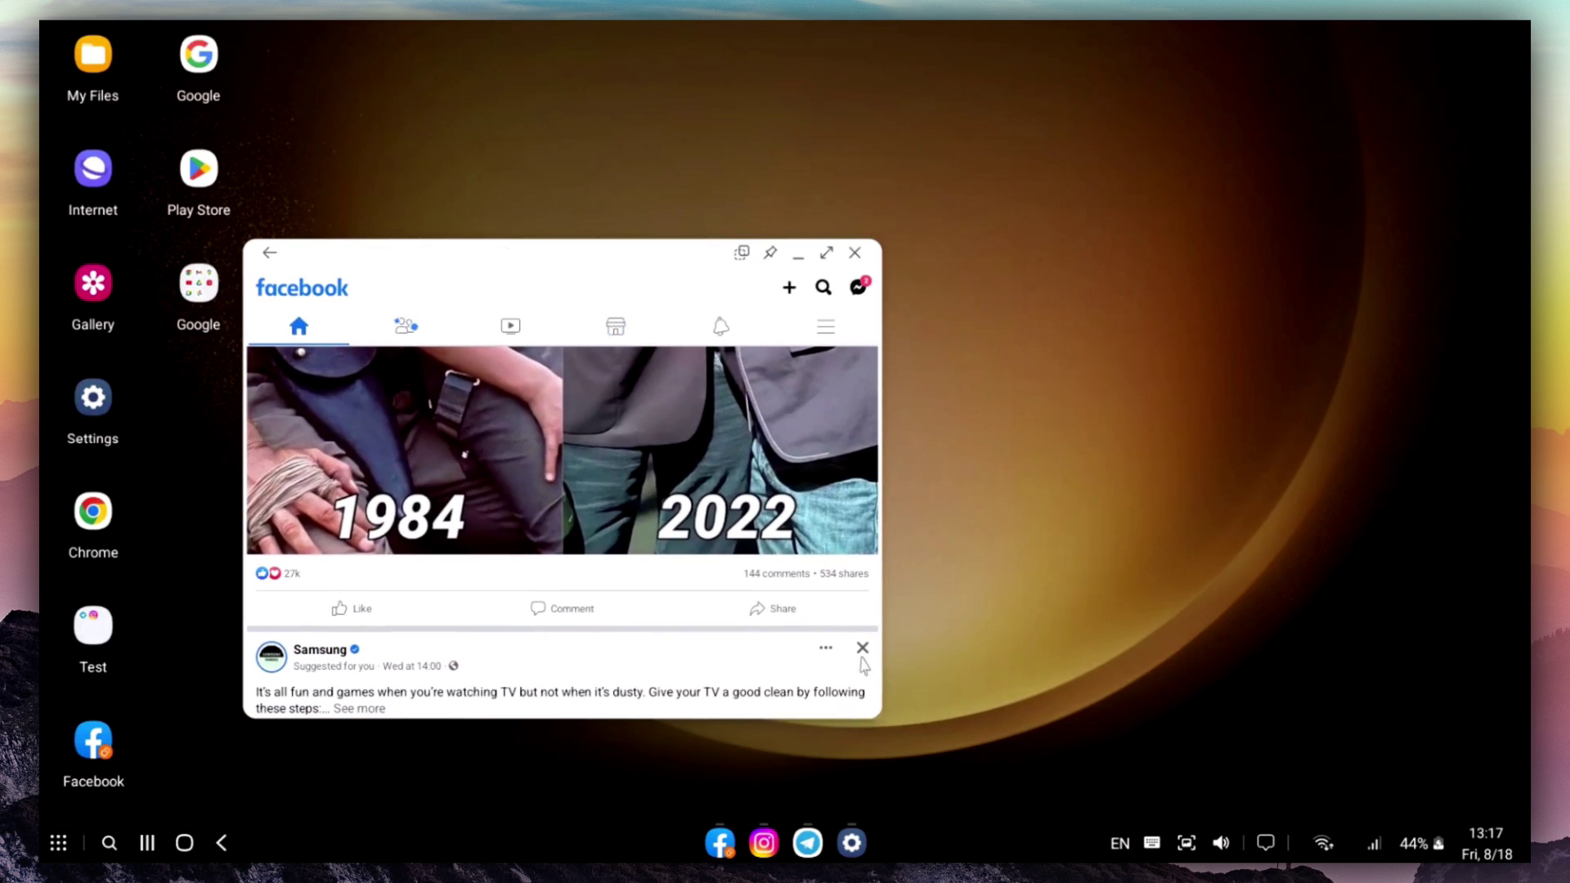
Step: Close Facebook, then clear all running apps from Recents with Close all
left_click(856, 254)
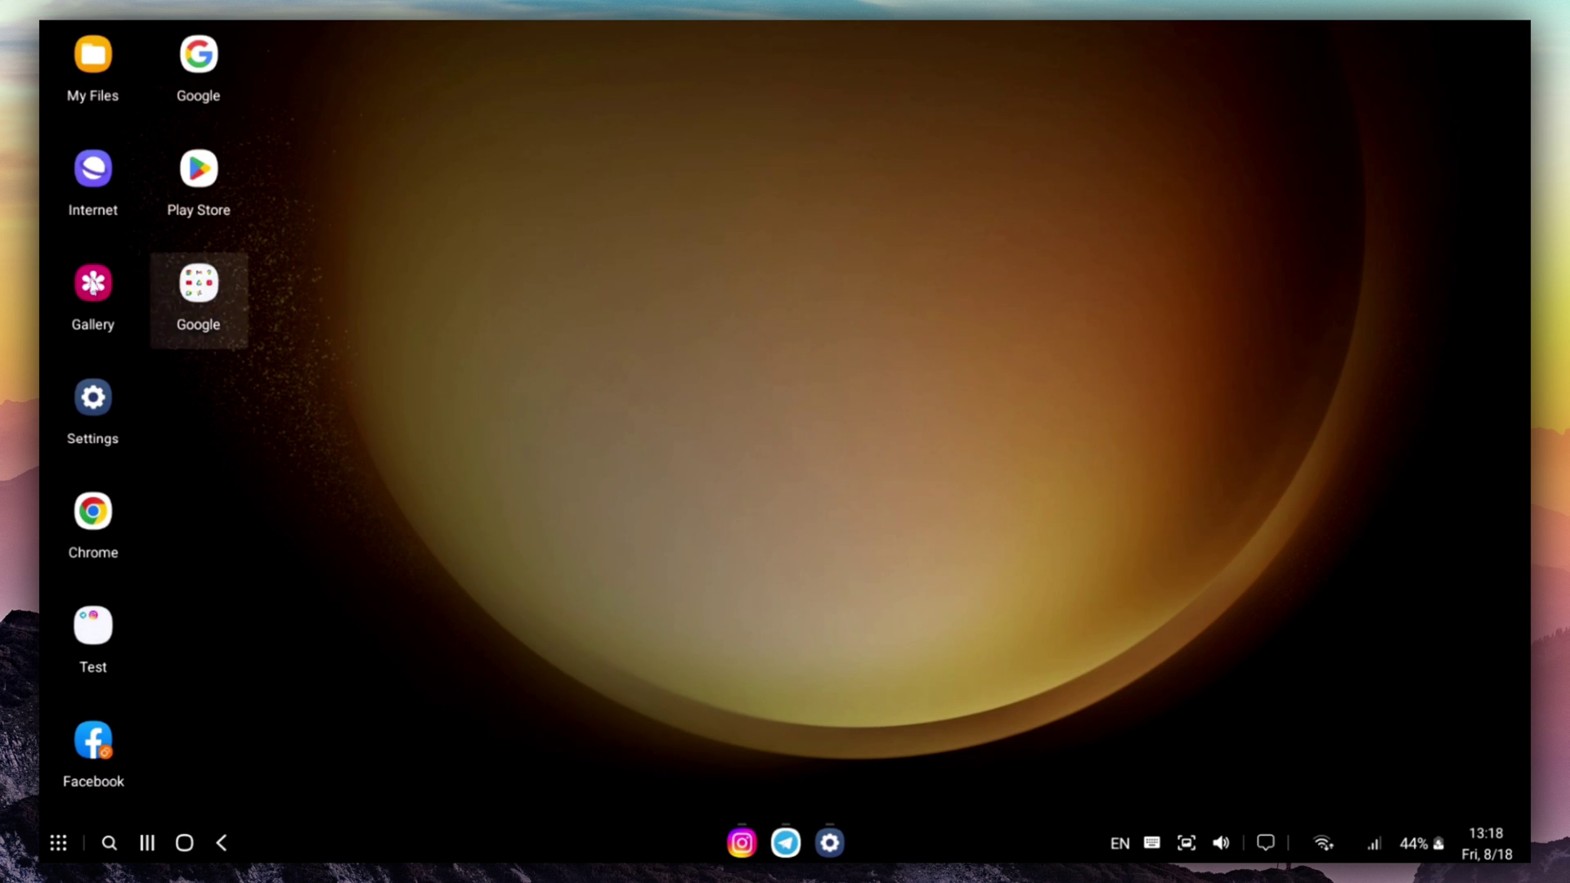
left_click(147, 844)
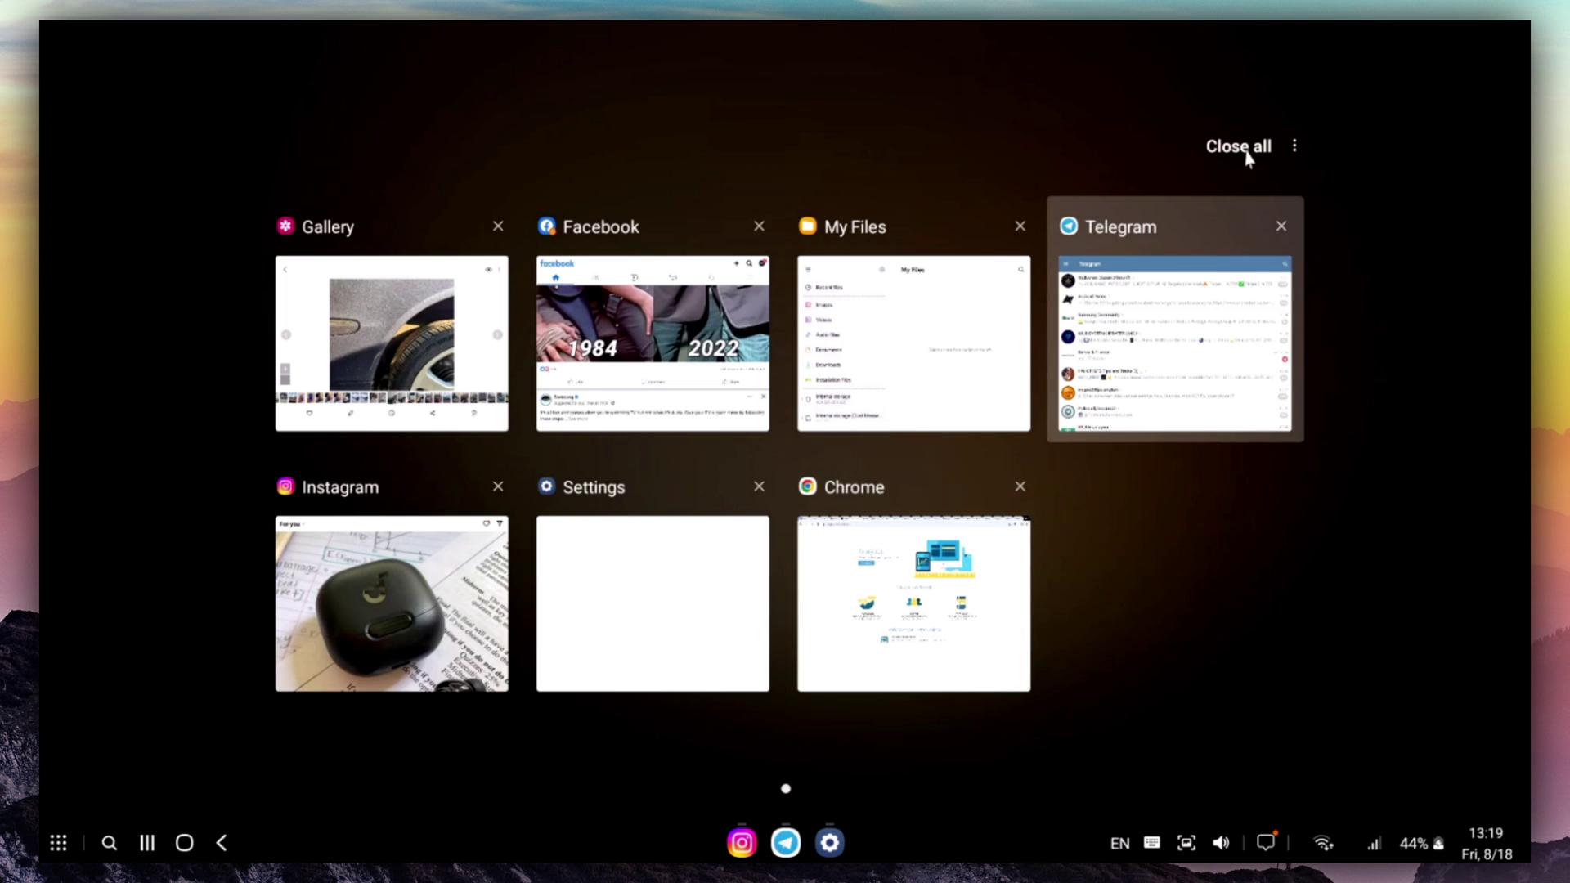
left_click(1242, 149)
double_click(107, 301)
left_click(527, 364)
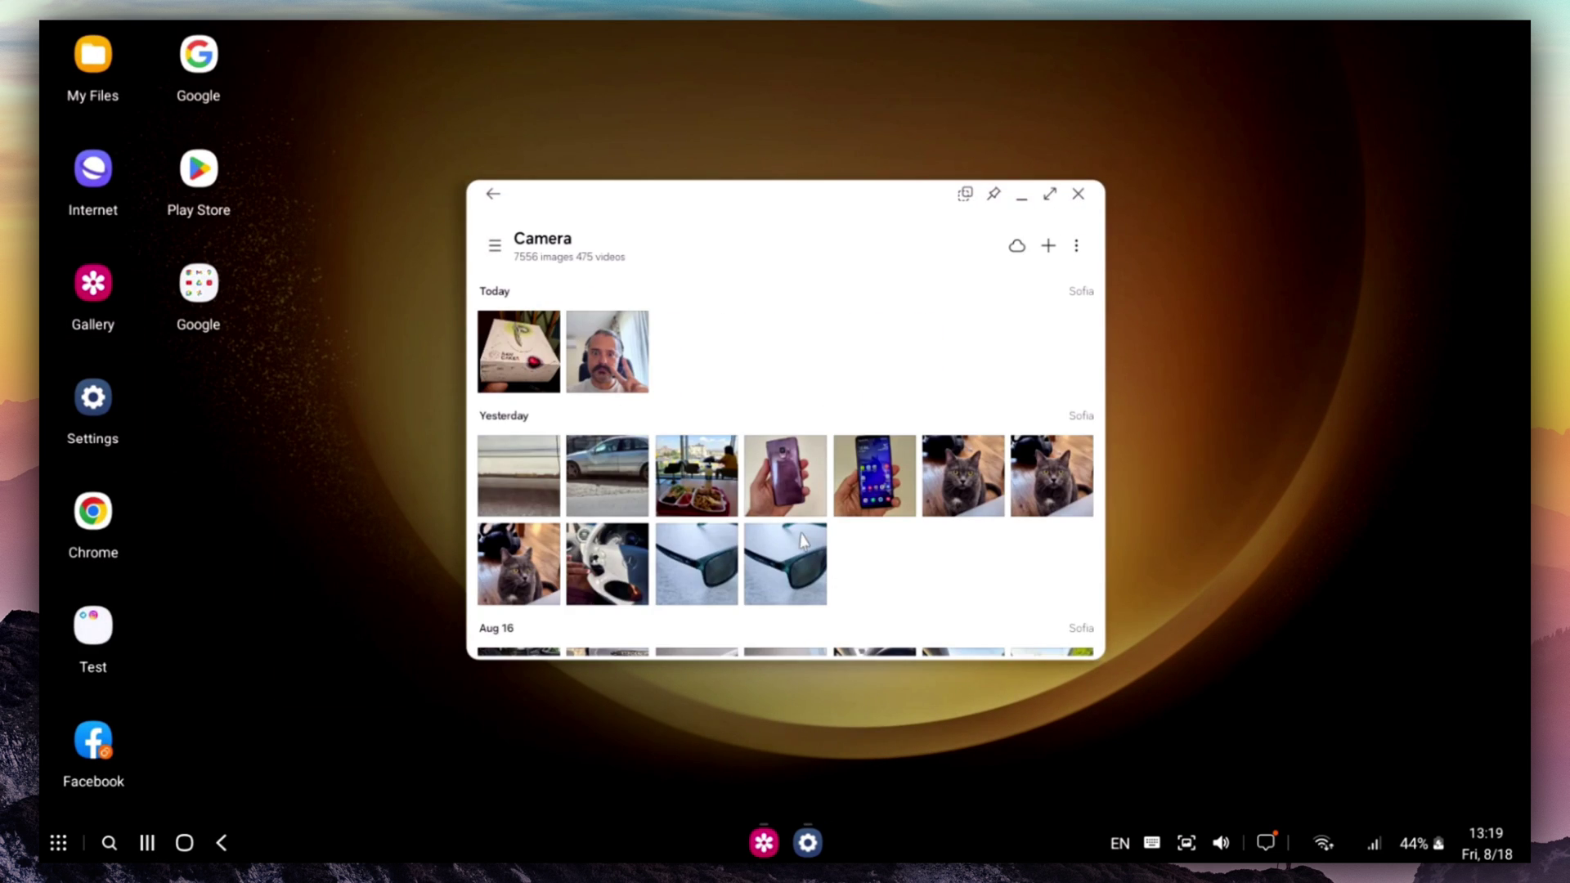
left_click(978, 496)
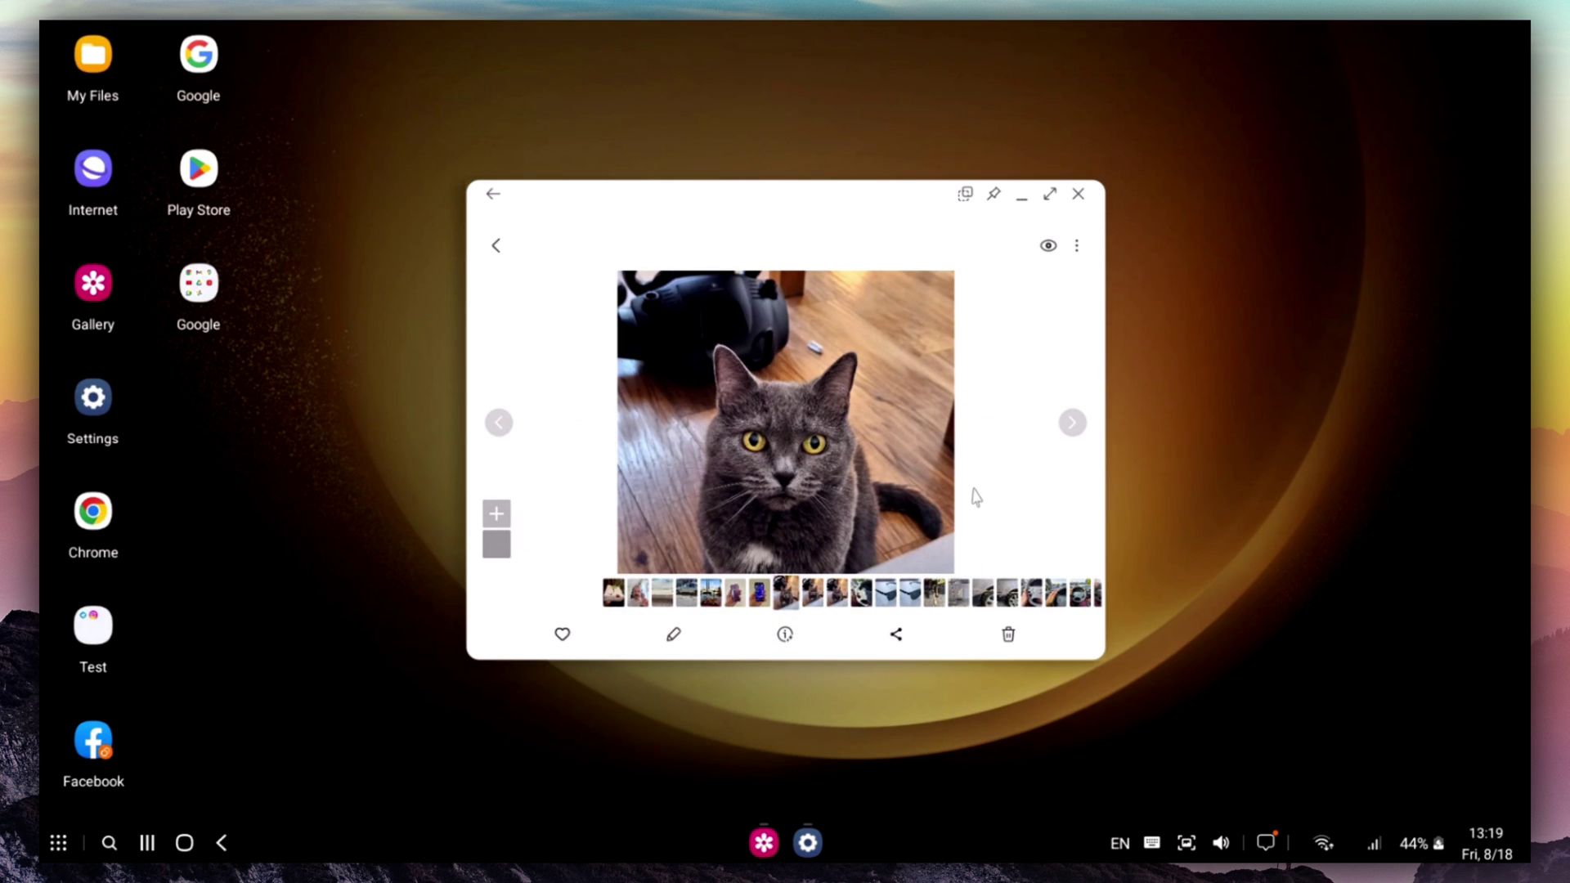
left_click(674, 636)
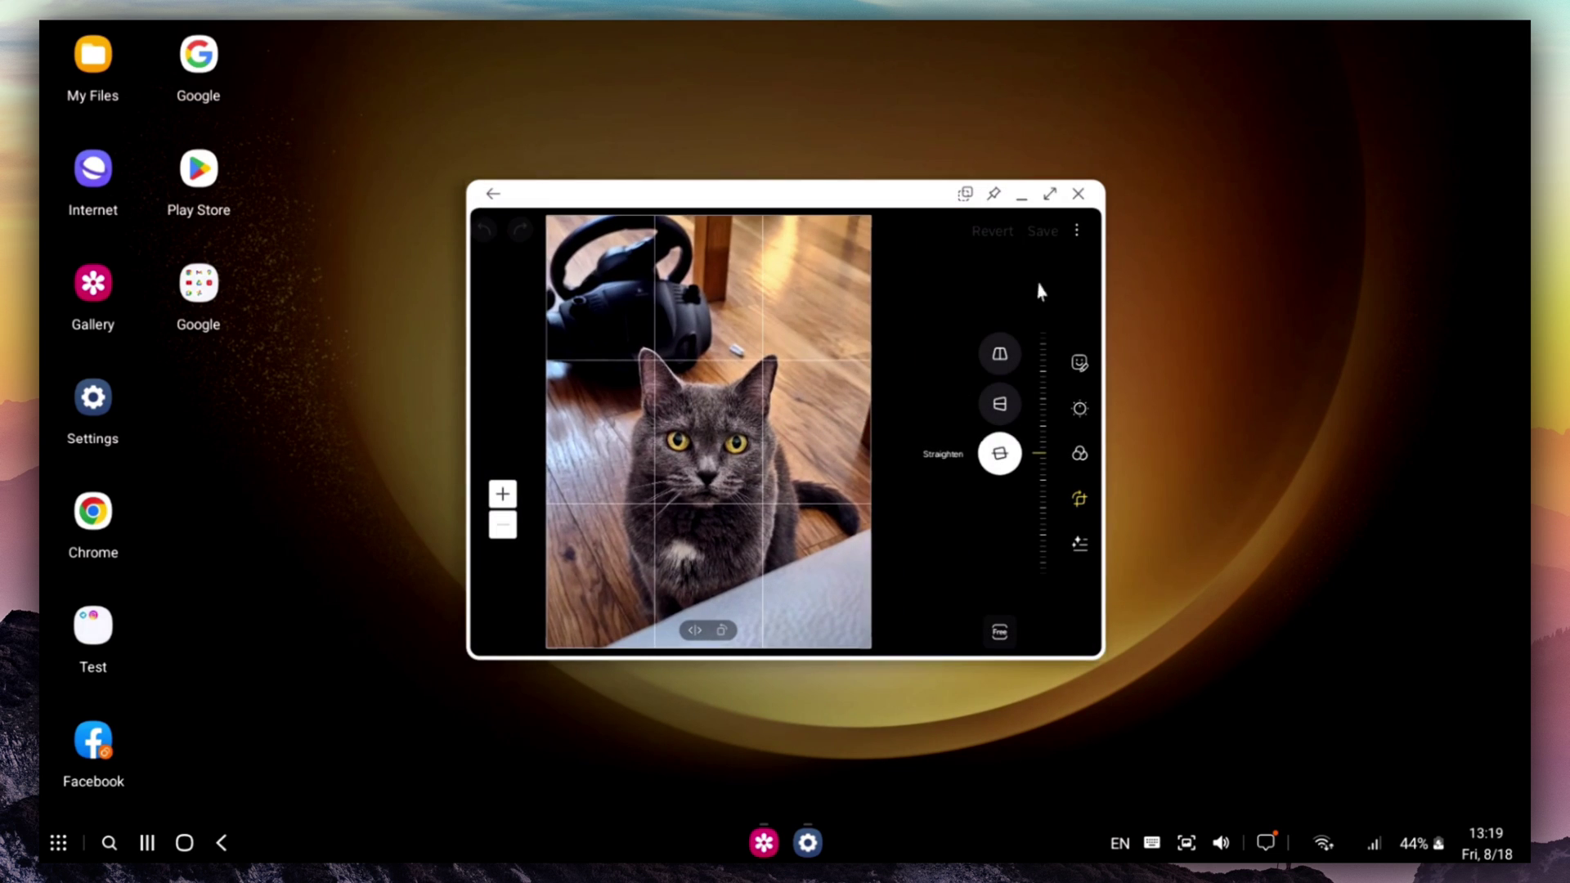
left_click(1051, 195)
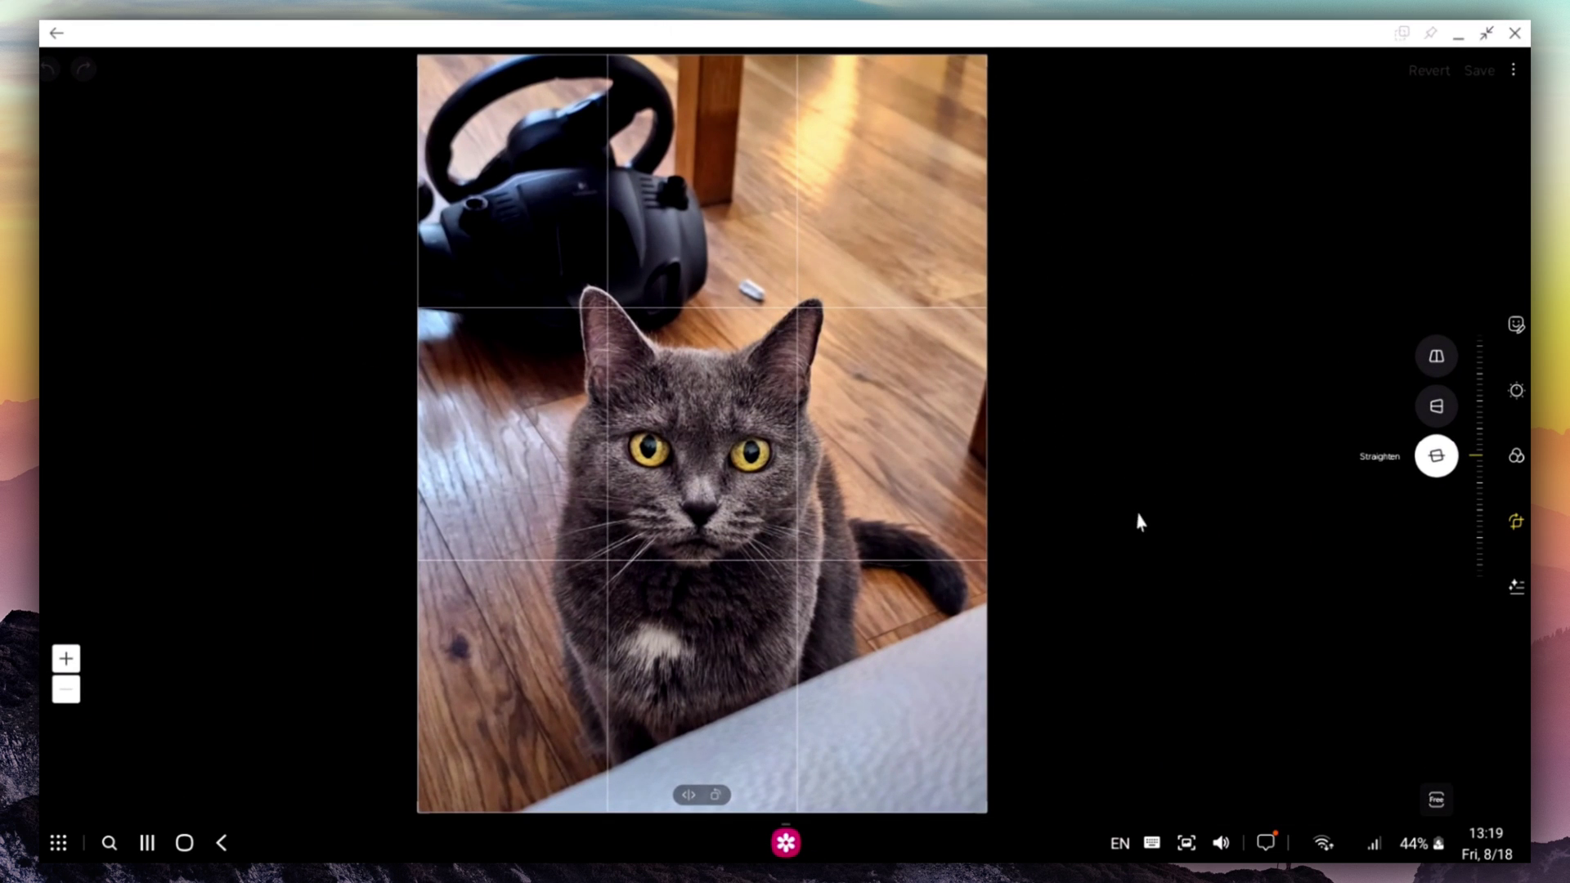
mouse_move(1480, 466)
left_mouse_down()
mouse_move(1482, 505)
mouse_move(1494, 396)
mouse_move(1486, 501)
mouse_move(1490, 452)
left_mouse_up()
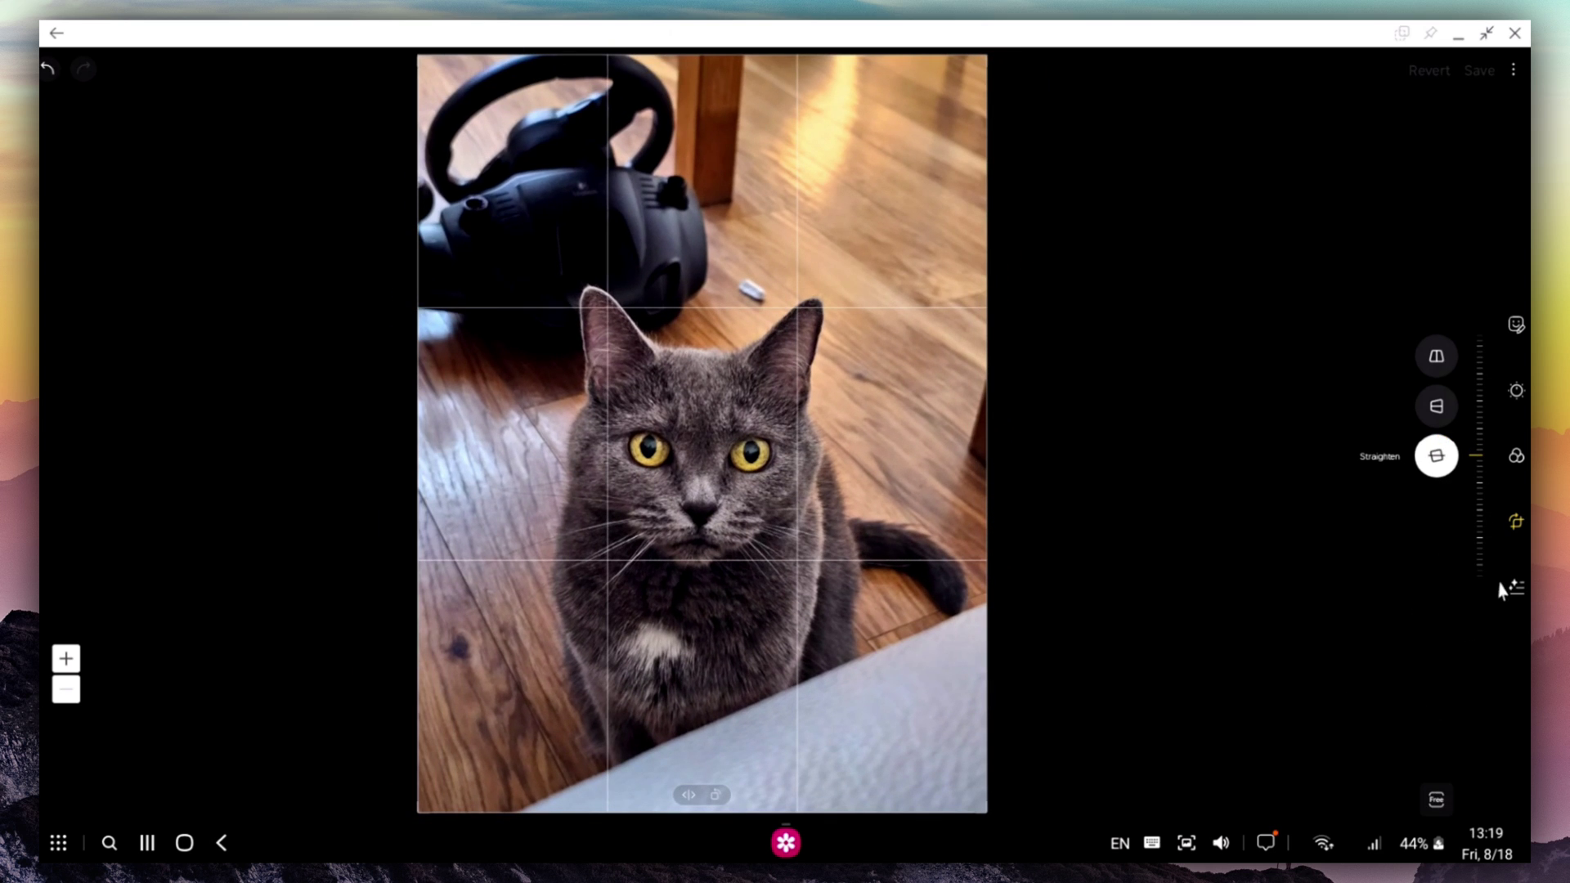
left_click(1518, 398)
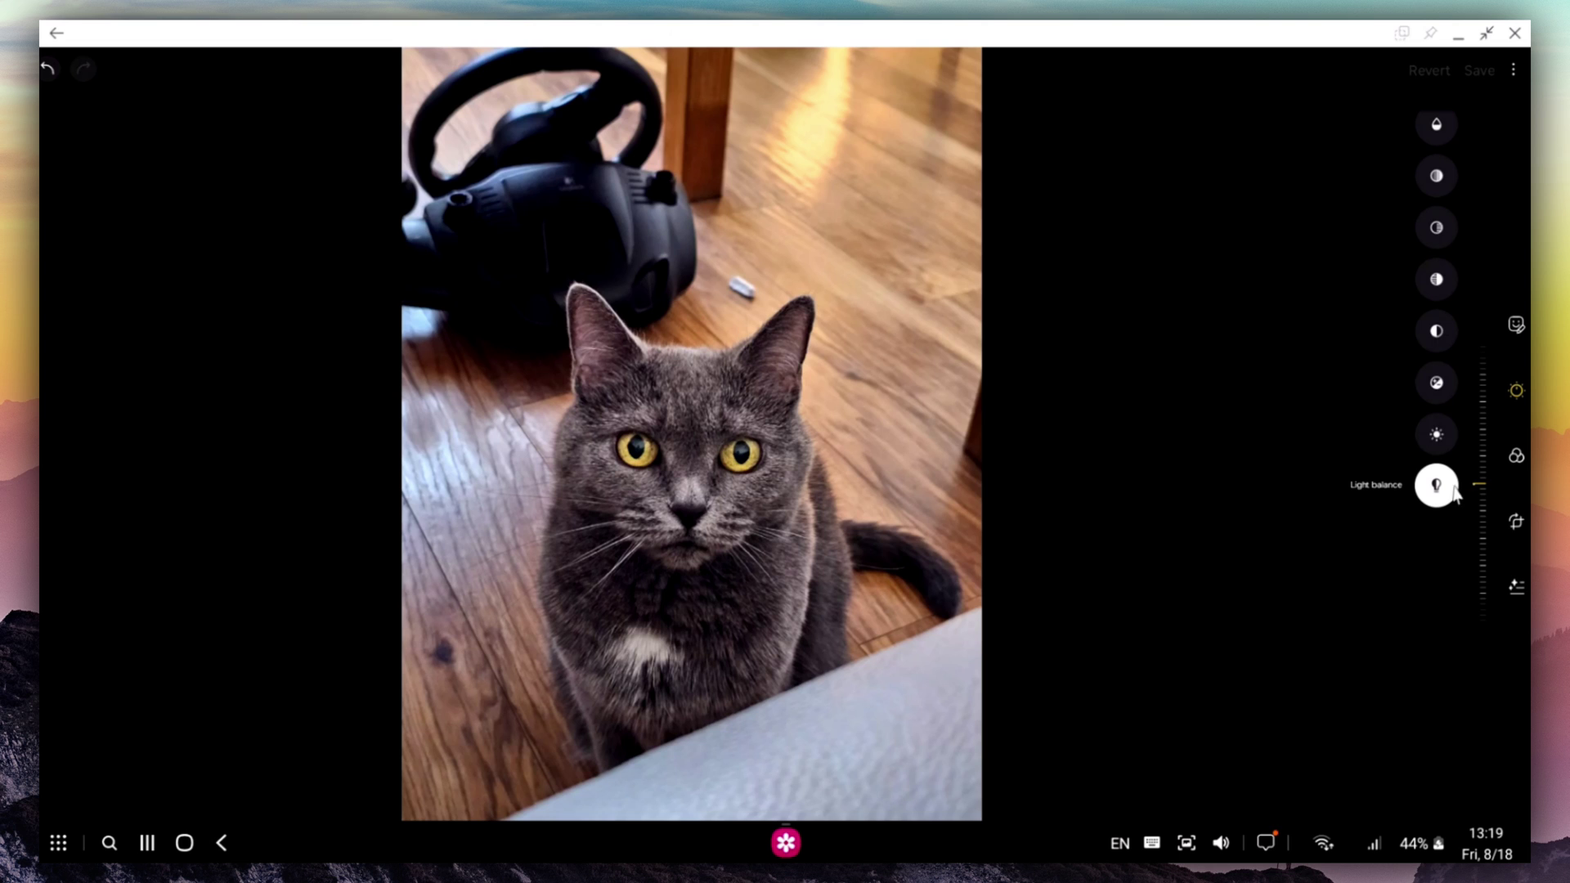
left_click(1439, 486)
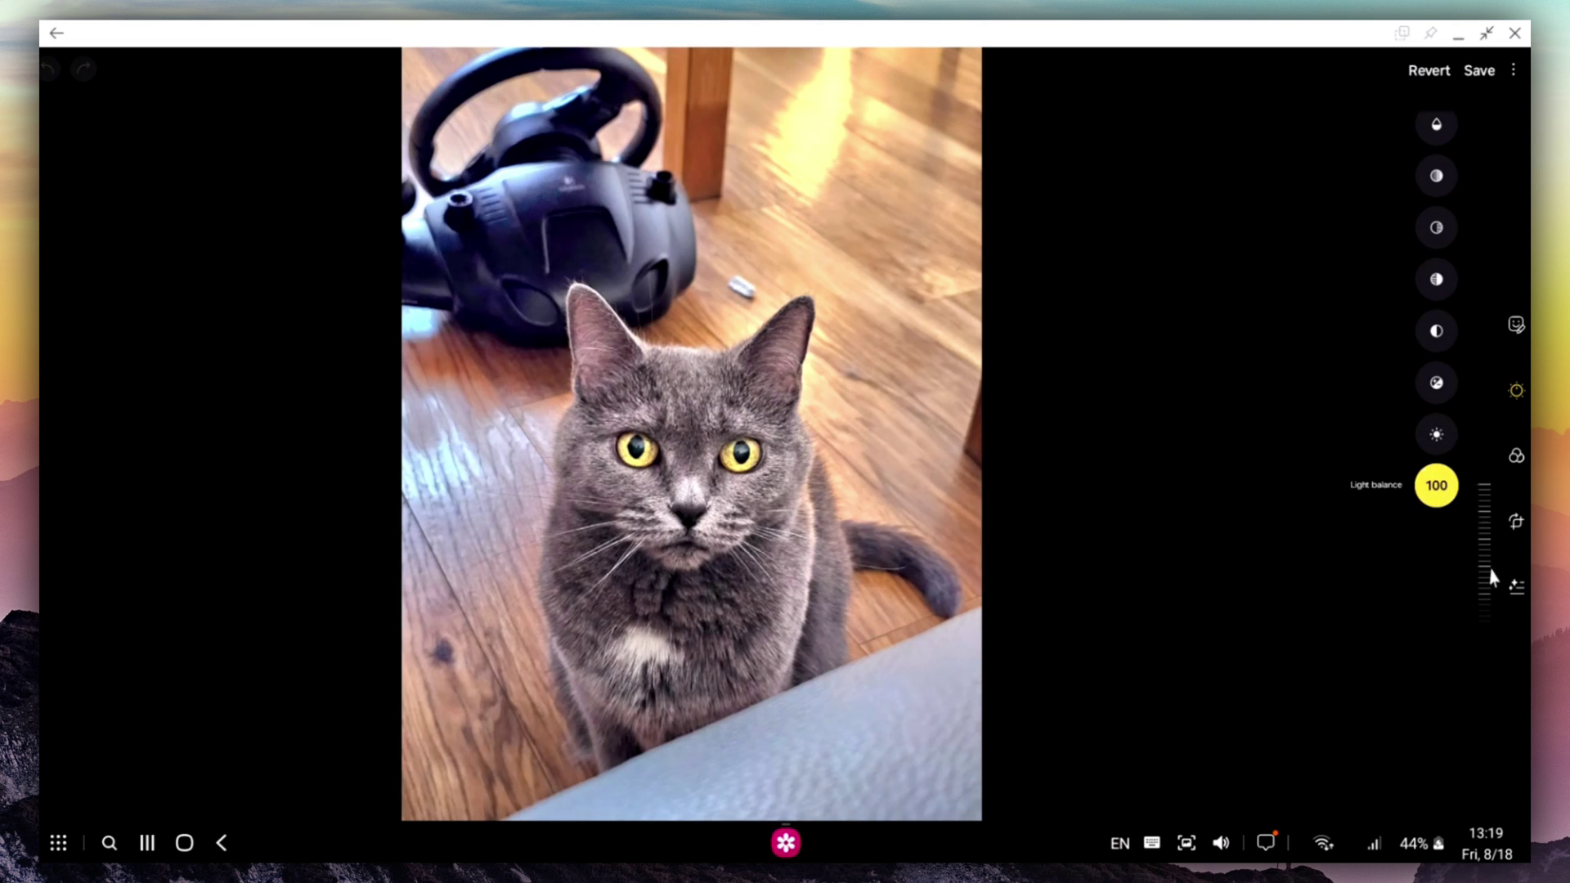
left_click(1449, 435)
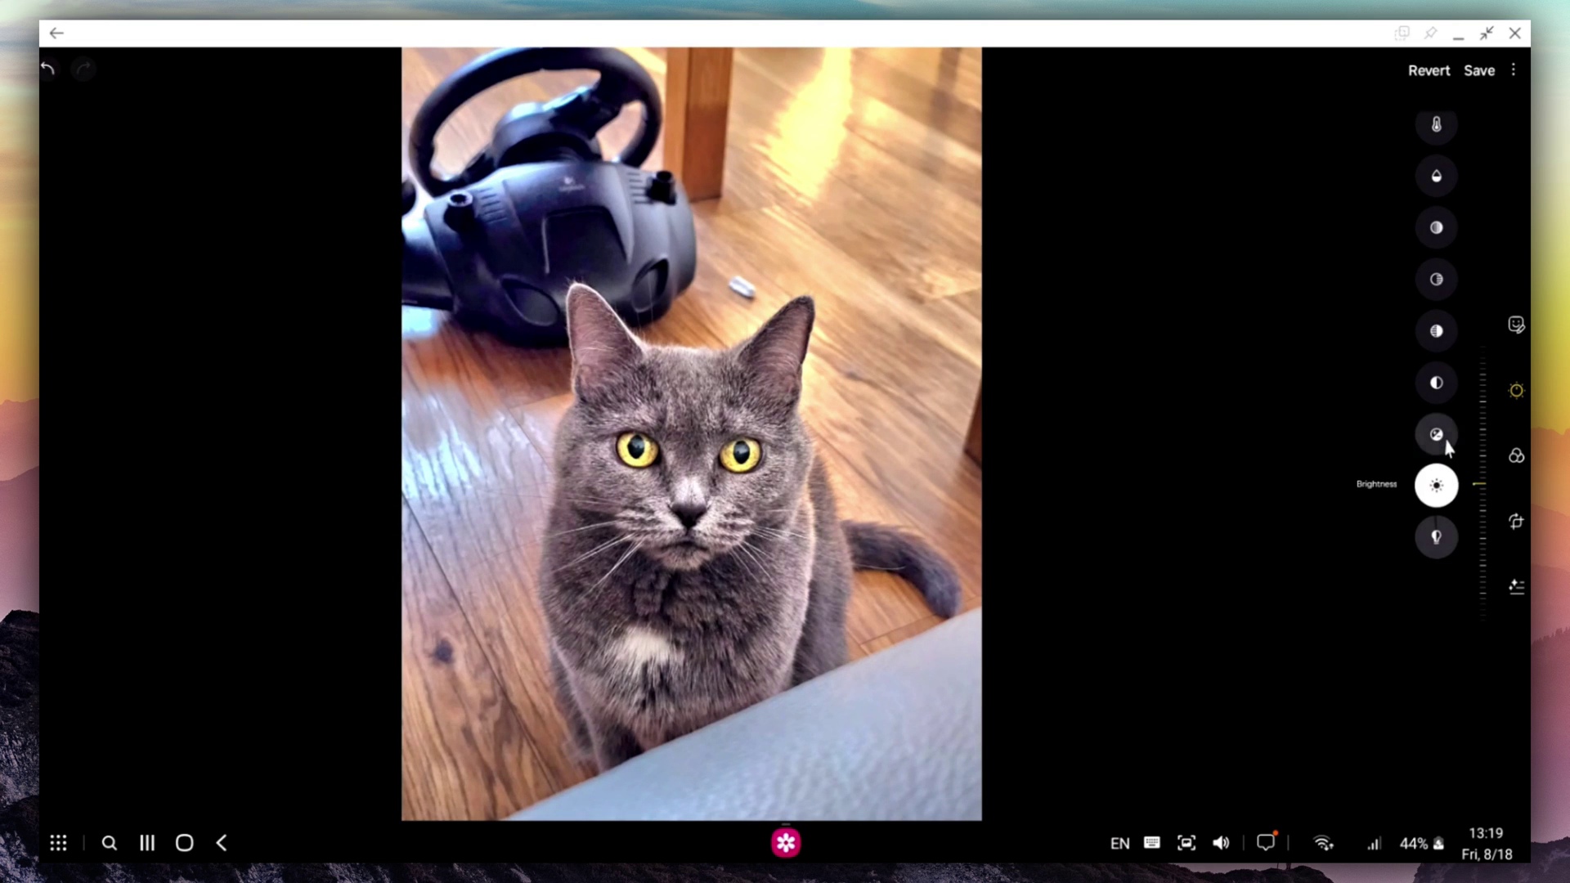
left_click(1447, 440)
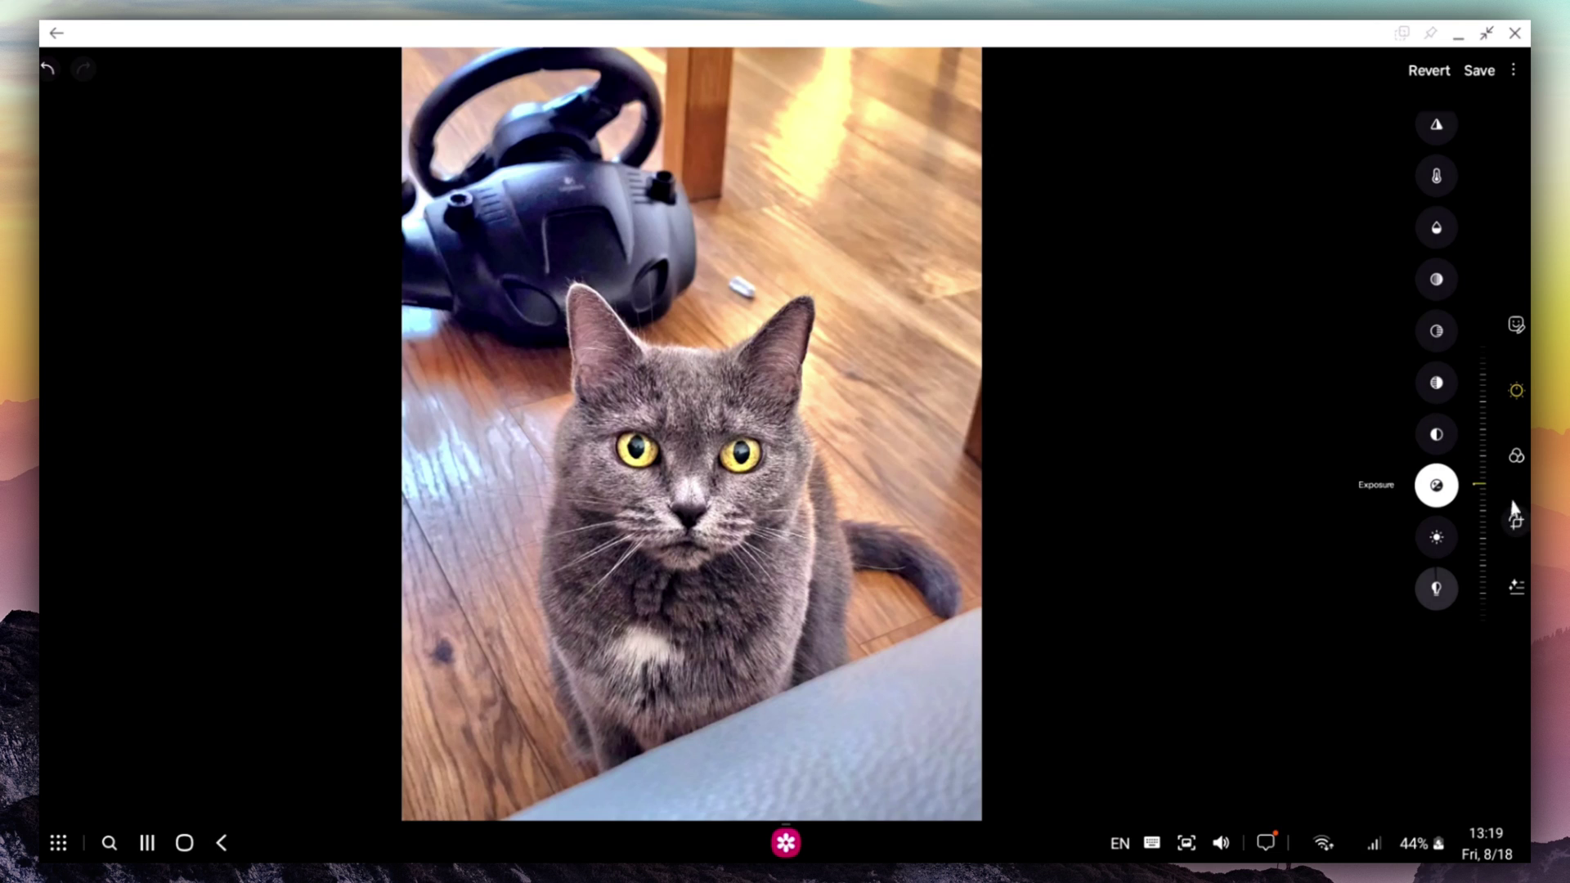
left_click(1518, 458)
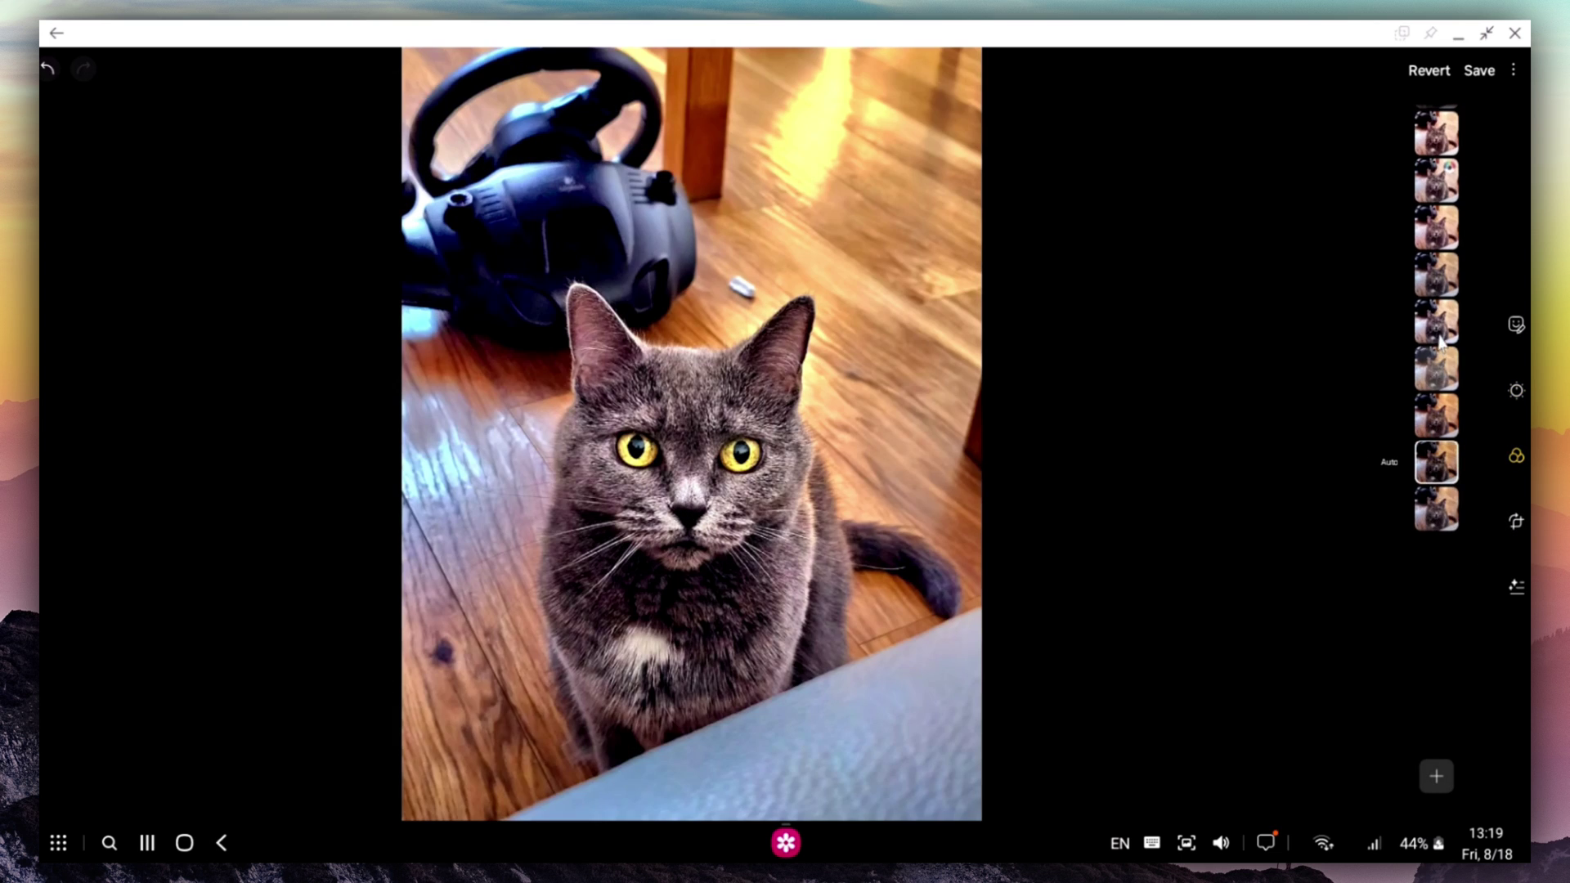
left_click(1440, 336)
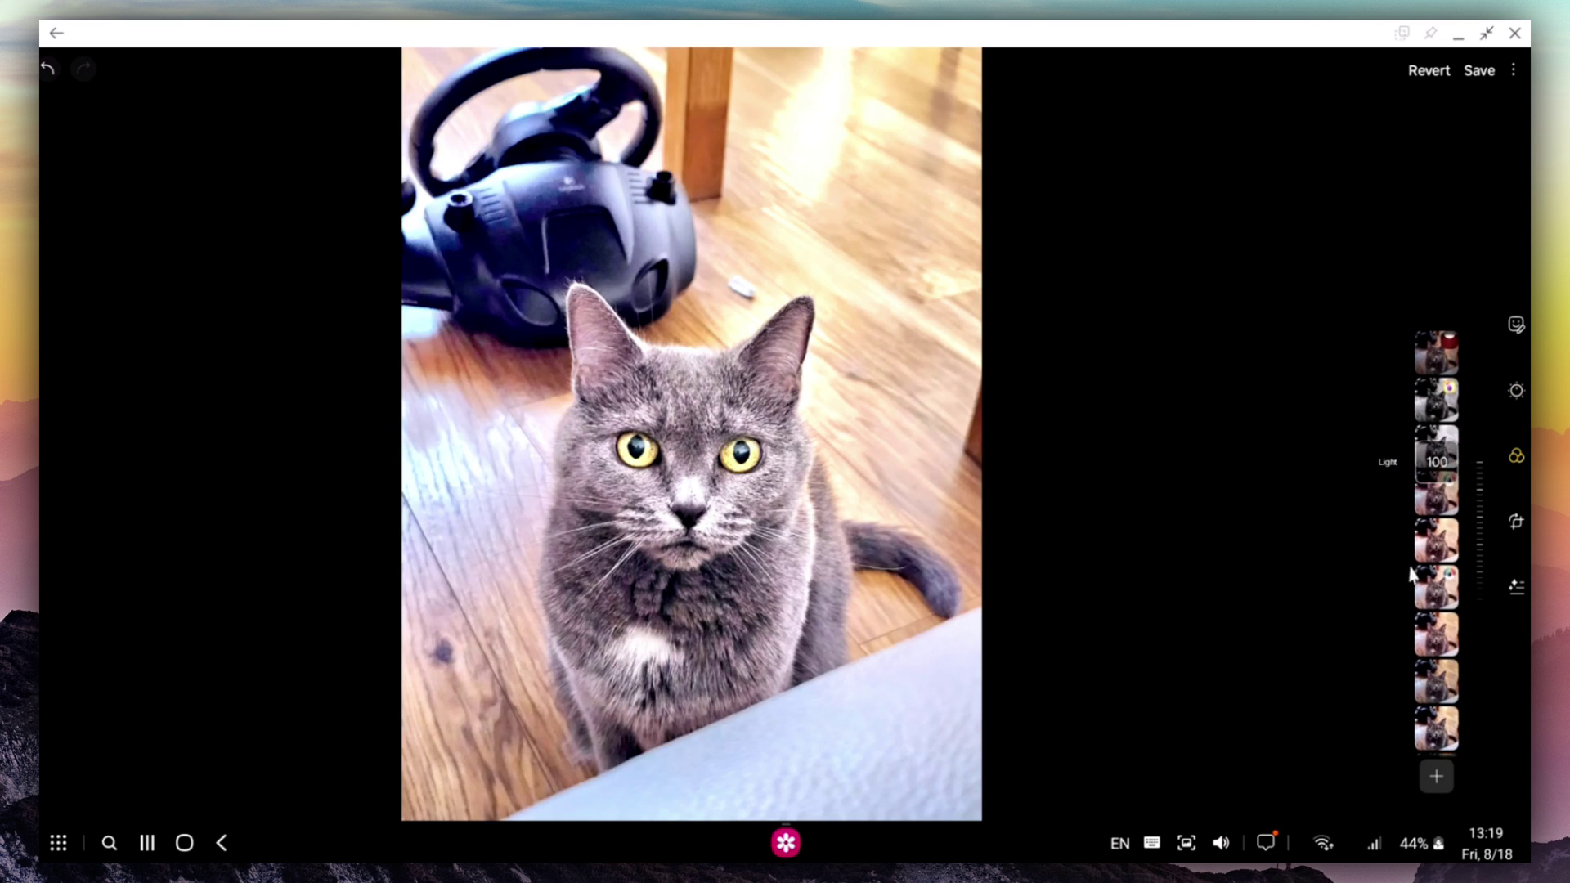
left_click(1417, 646)
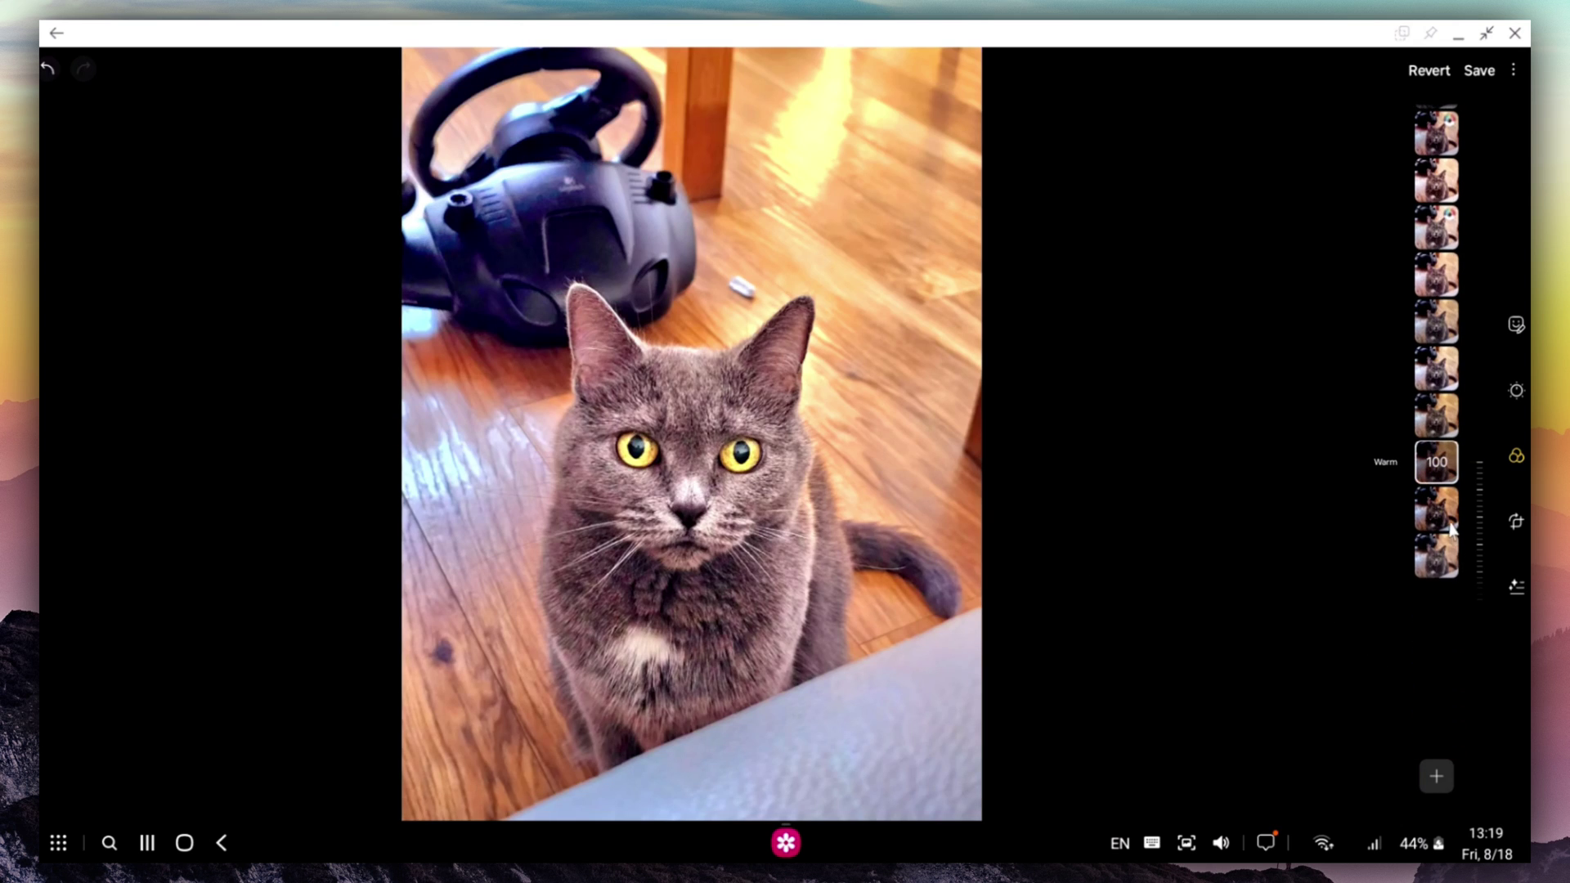
left_click(1452, 530)
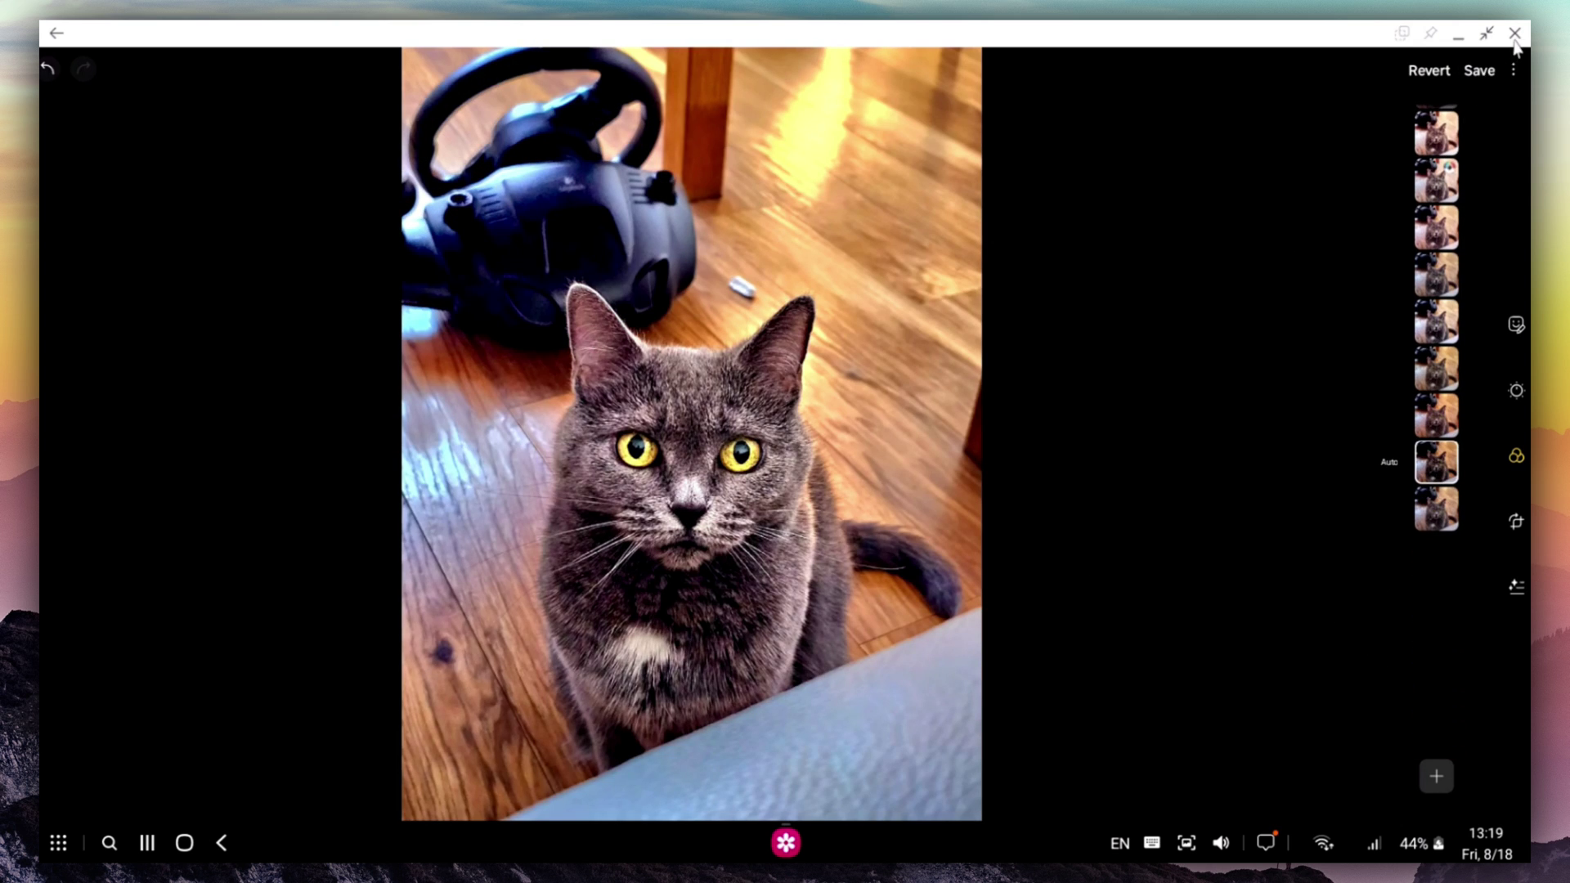
left_click(1514, 33)
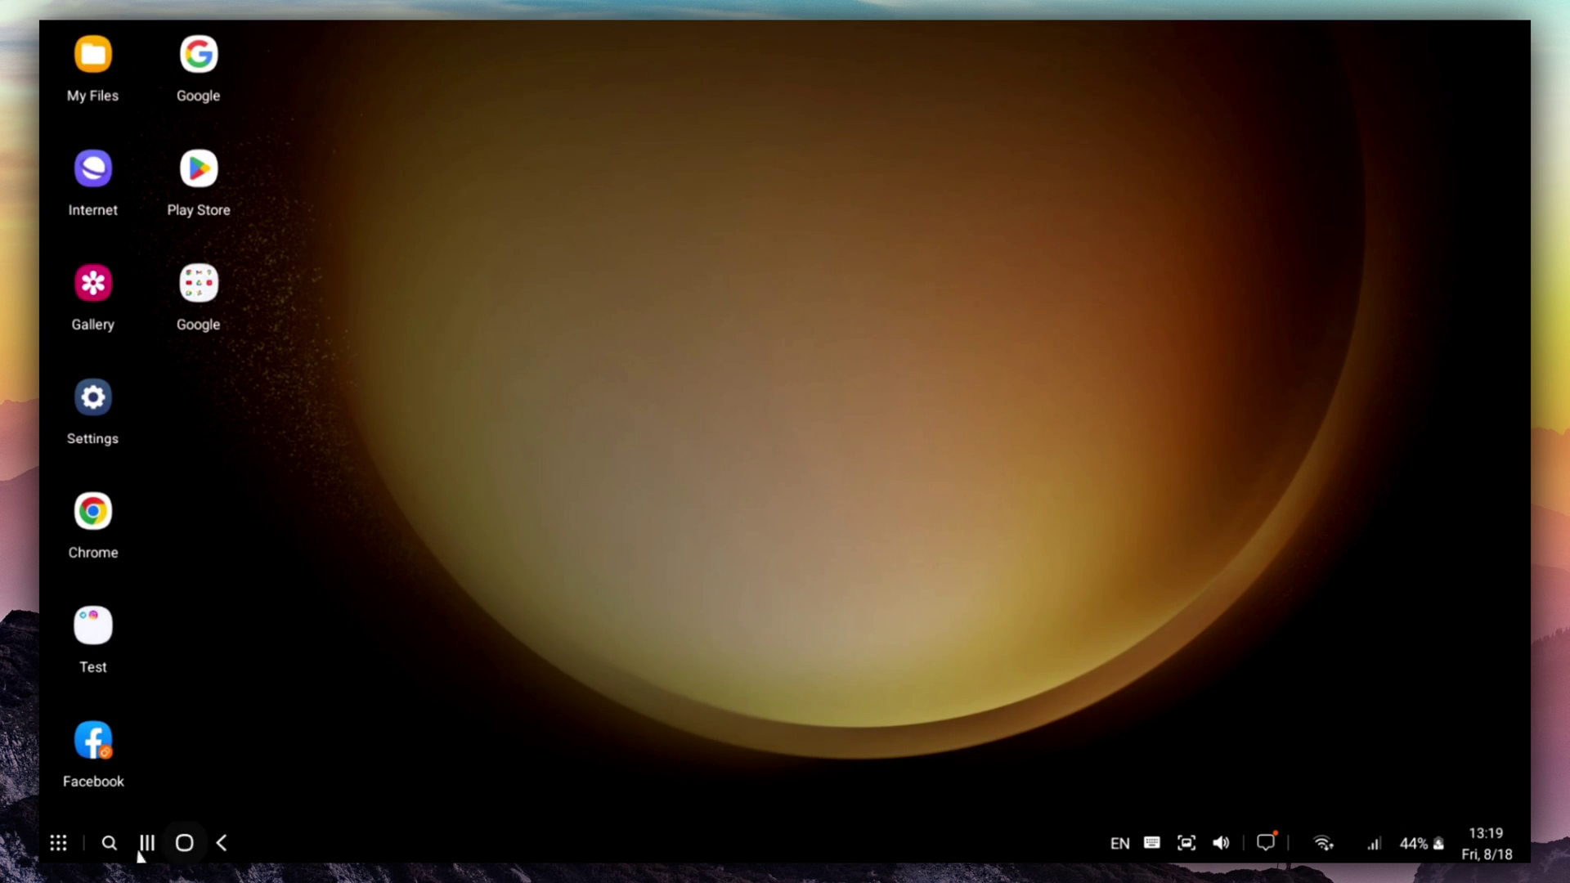
Step: Launch Glitch Lab by searching 'gli' and load the cat photo from the gallery
left_click(110, 844)
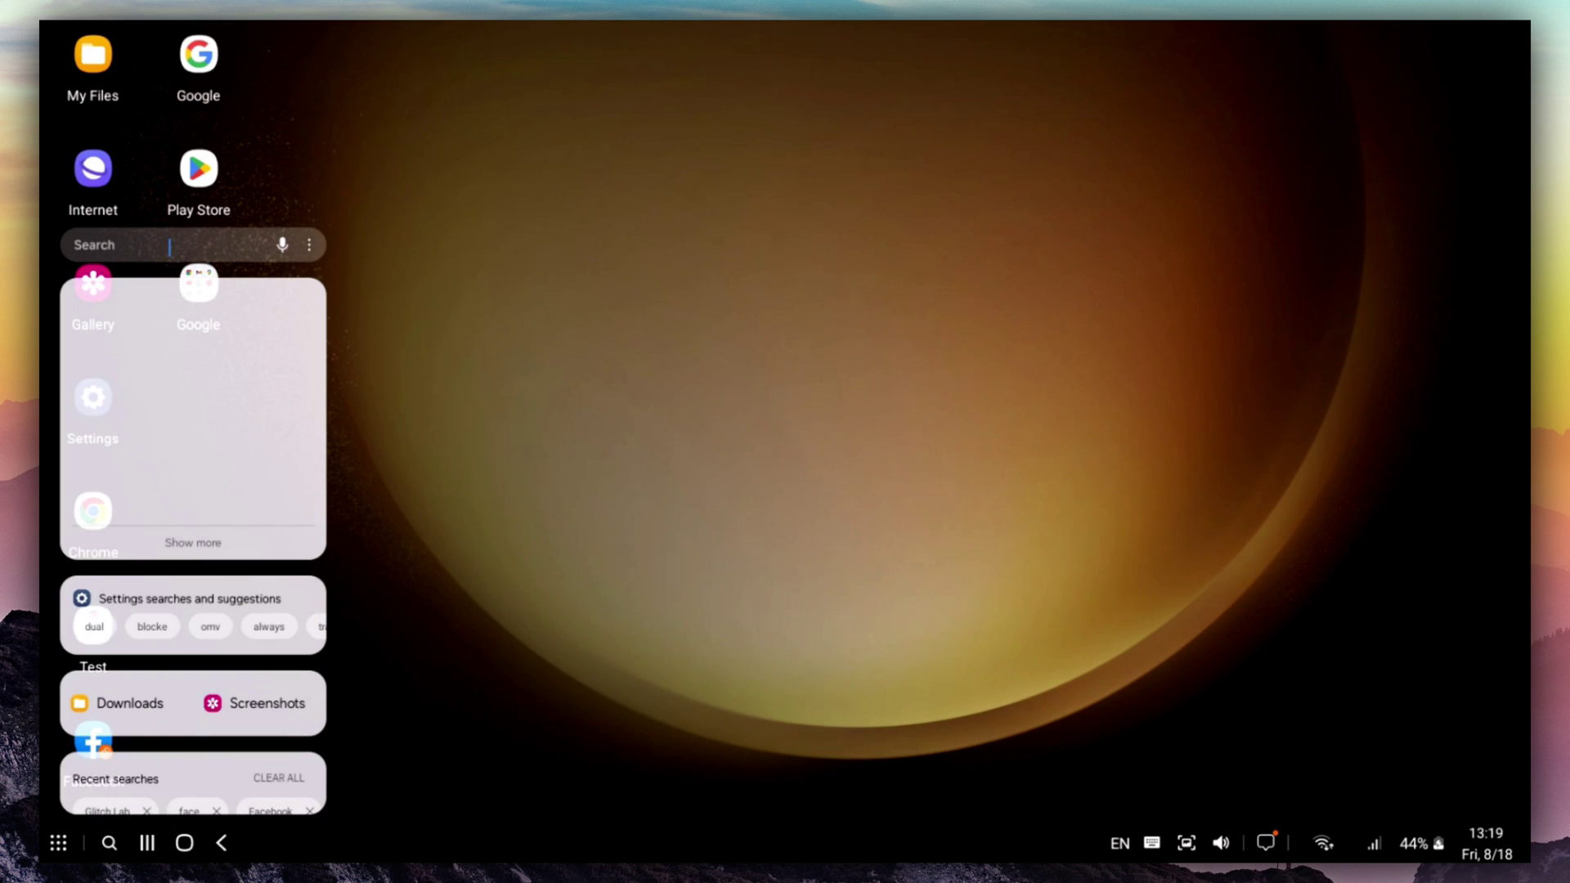
type("glitch")
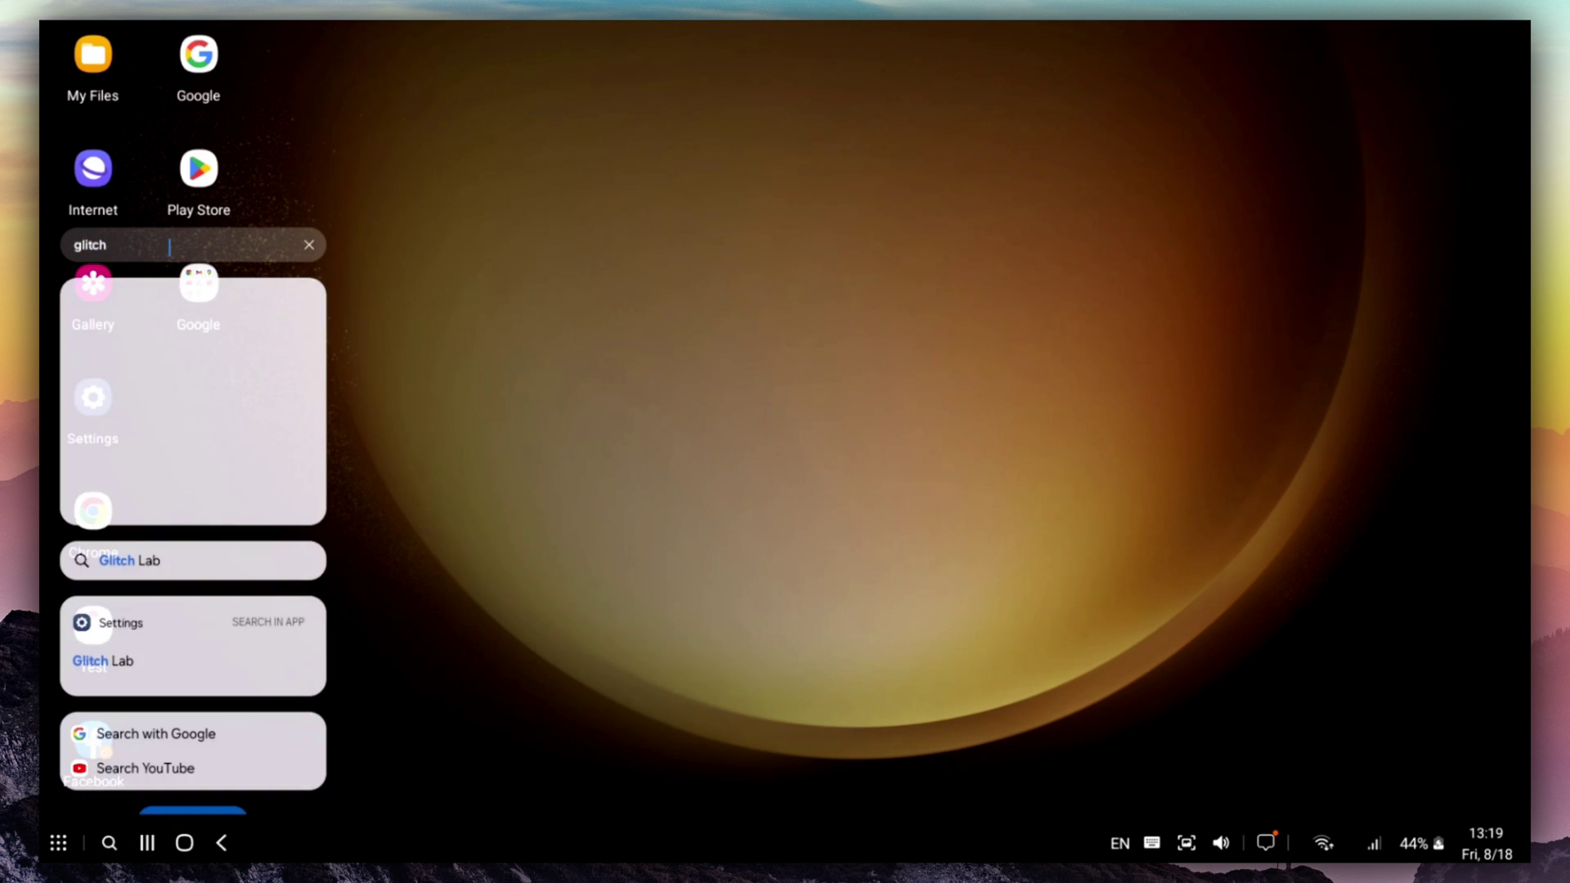
key("Return")
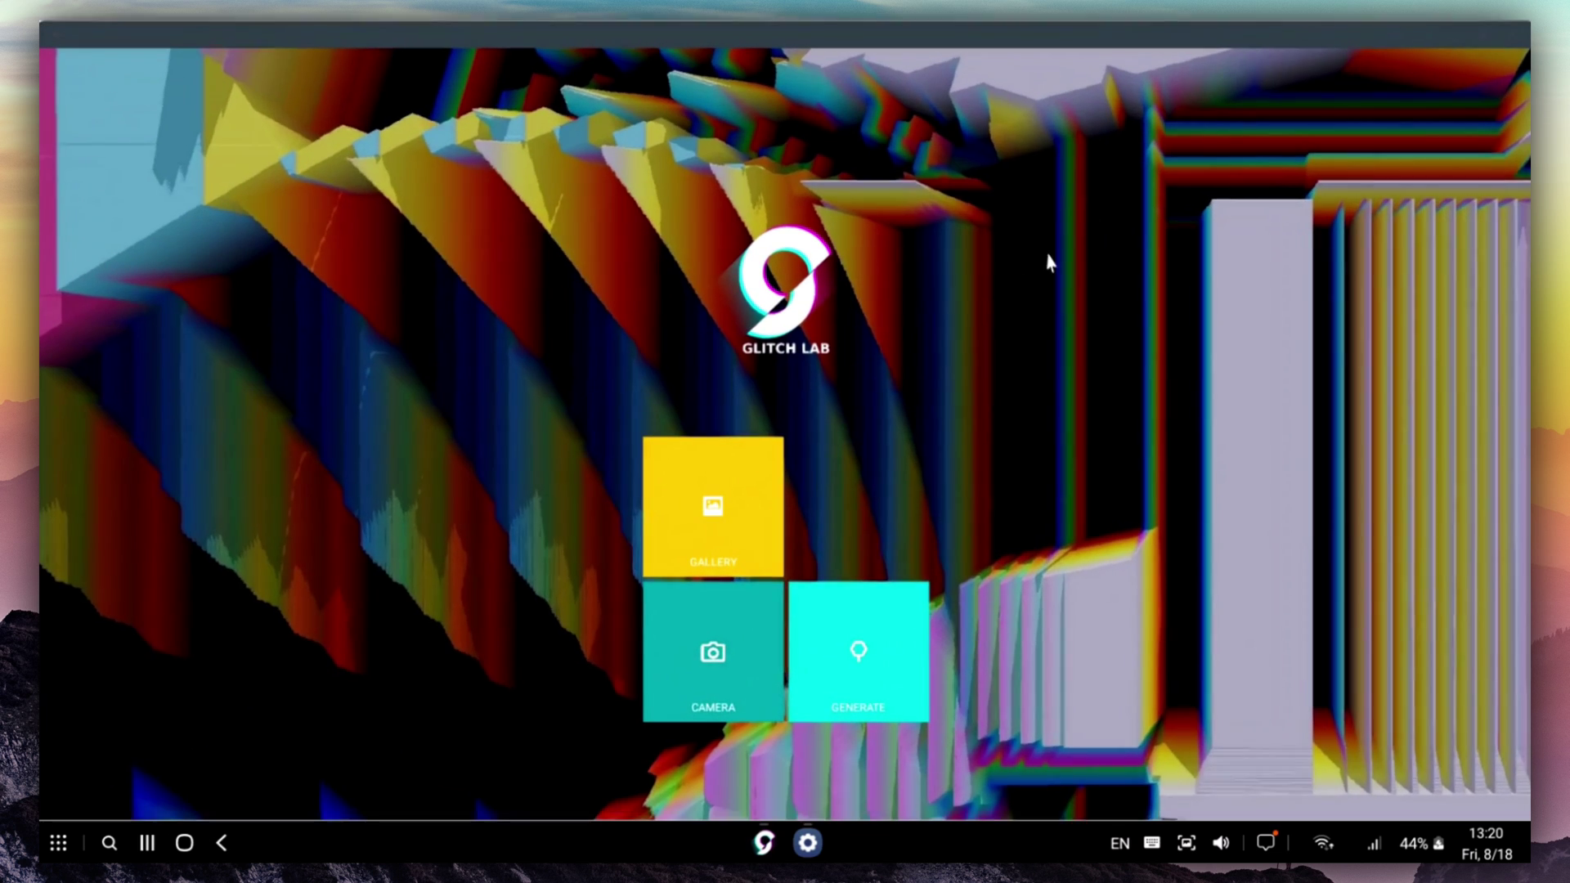
left_click(710, 519)
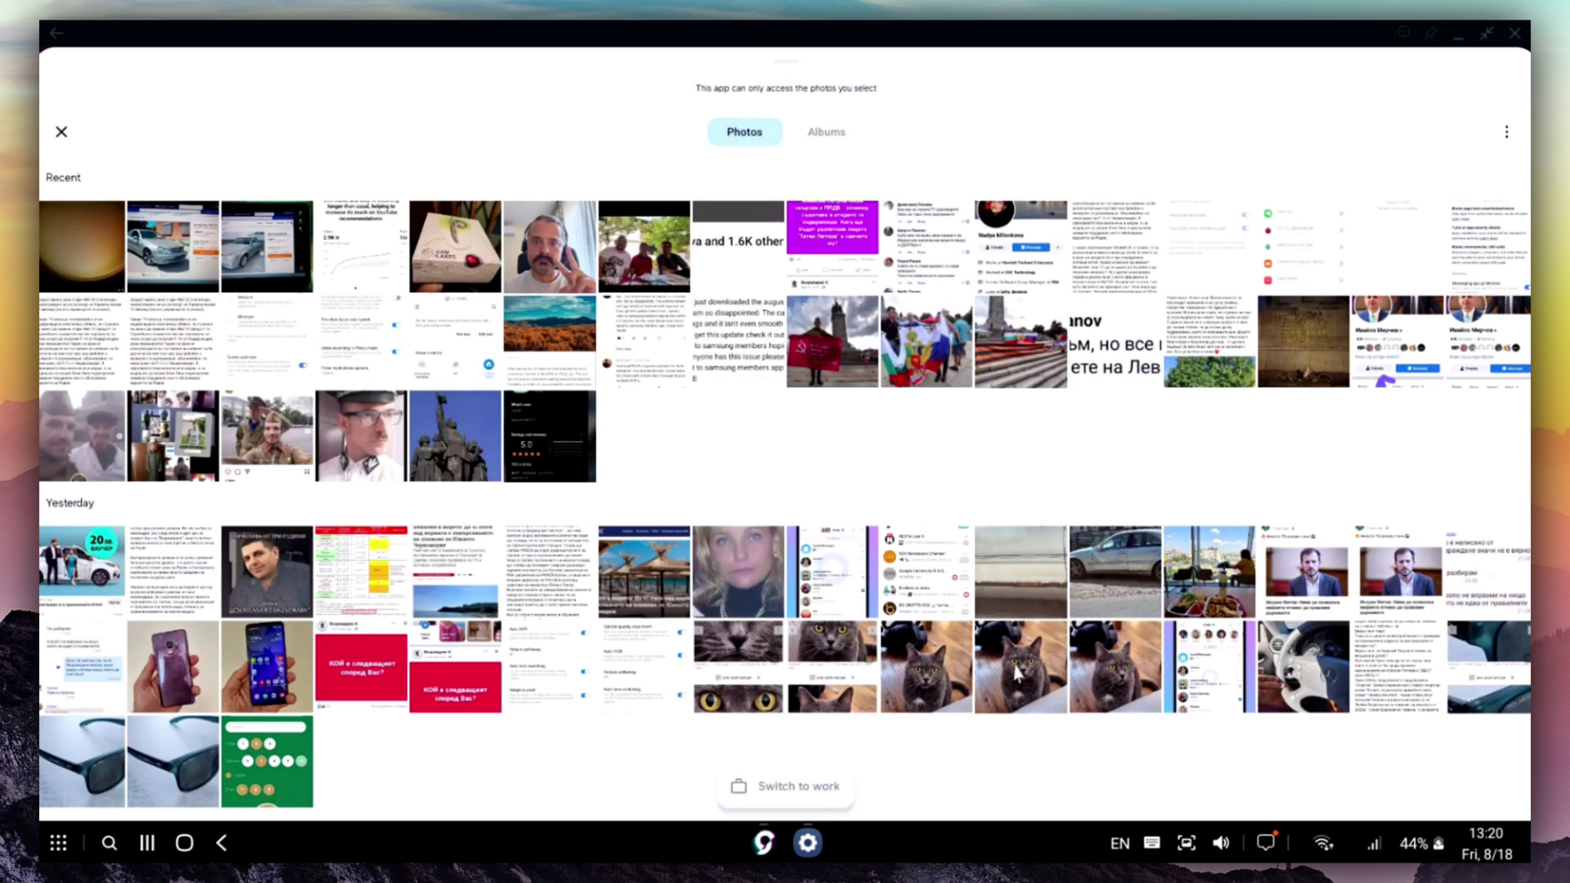
left_click(1016, 673)
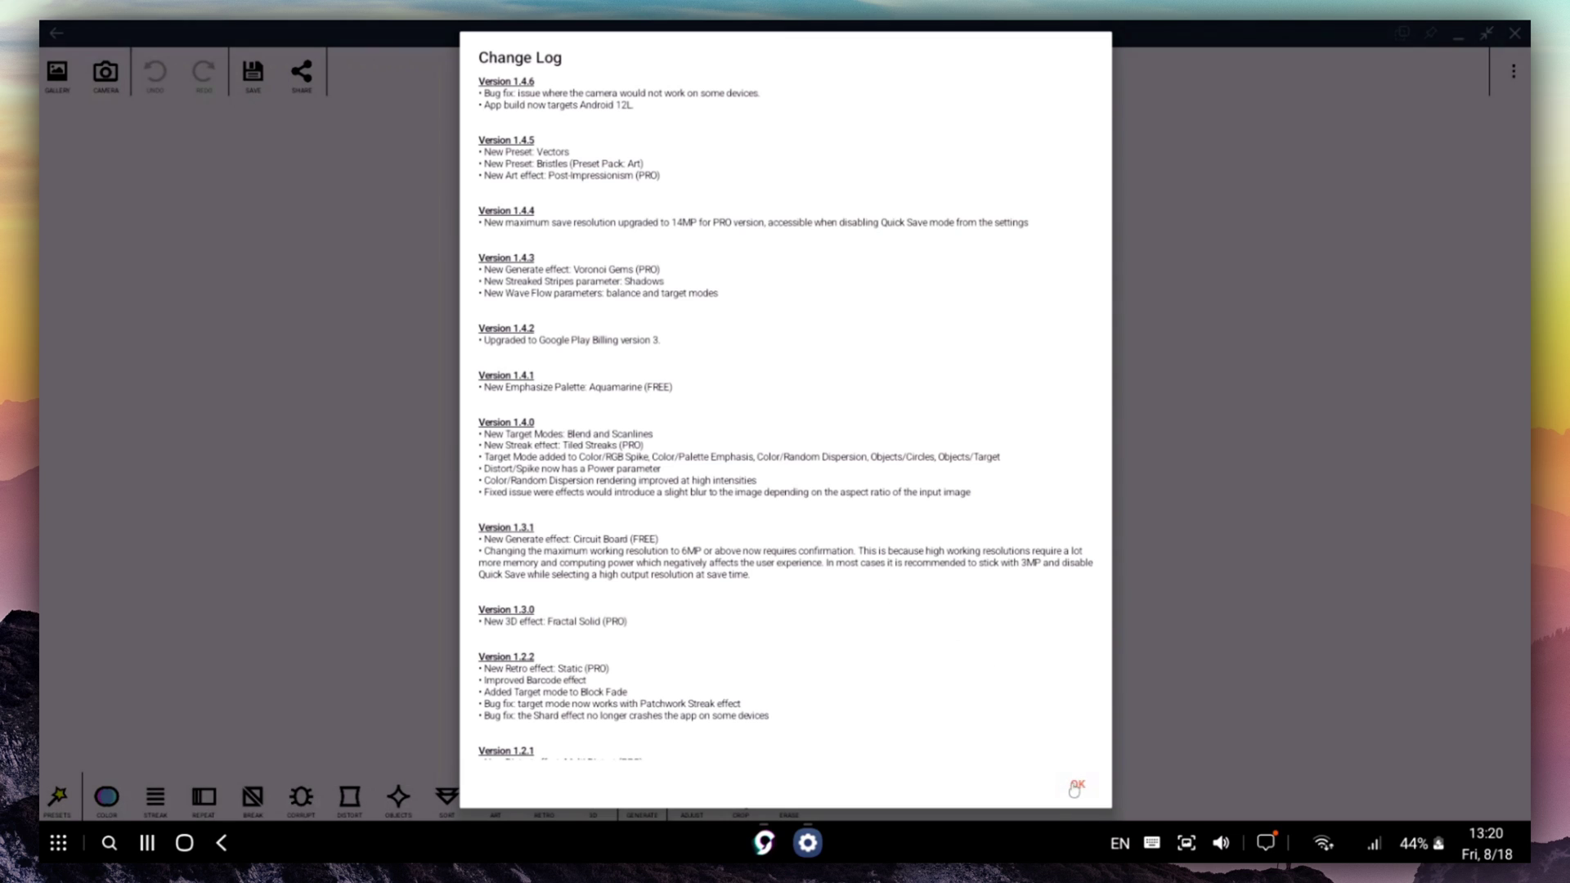
left_click(1076, 787)
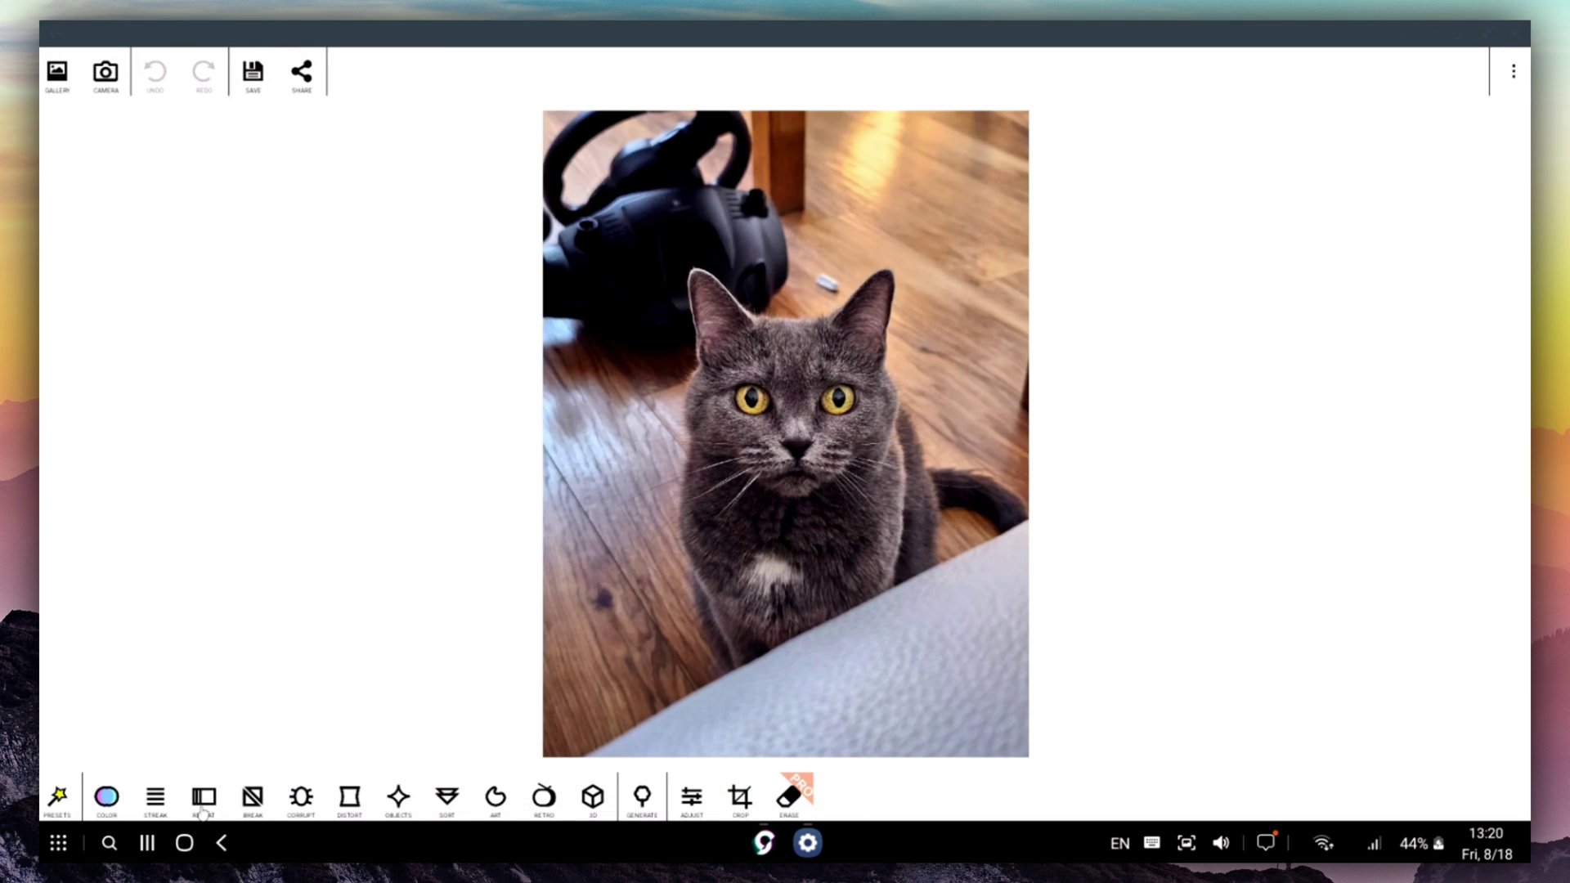
Step: Try the Prism, Energize, Breakdown, Abstracter and Extrusion presets, settling on Chemical Cherry
left_click(47, 800)
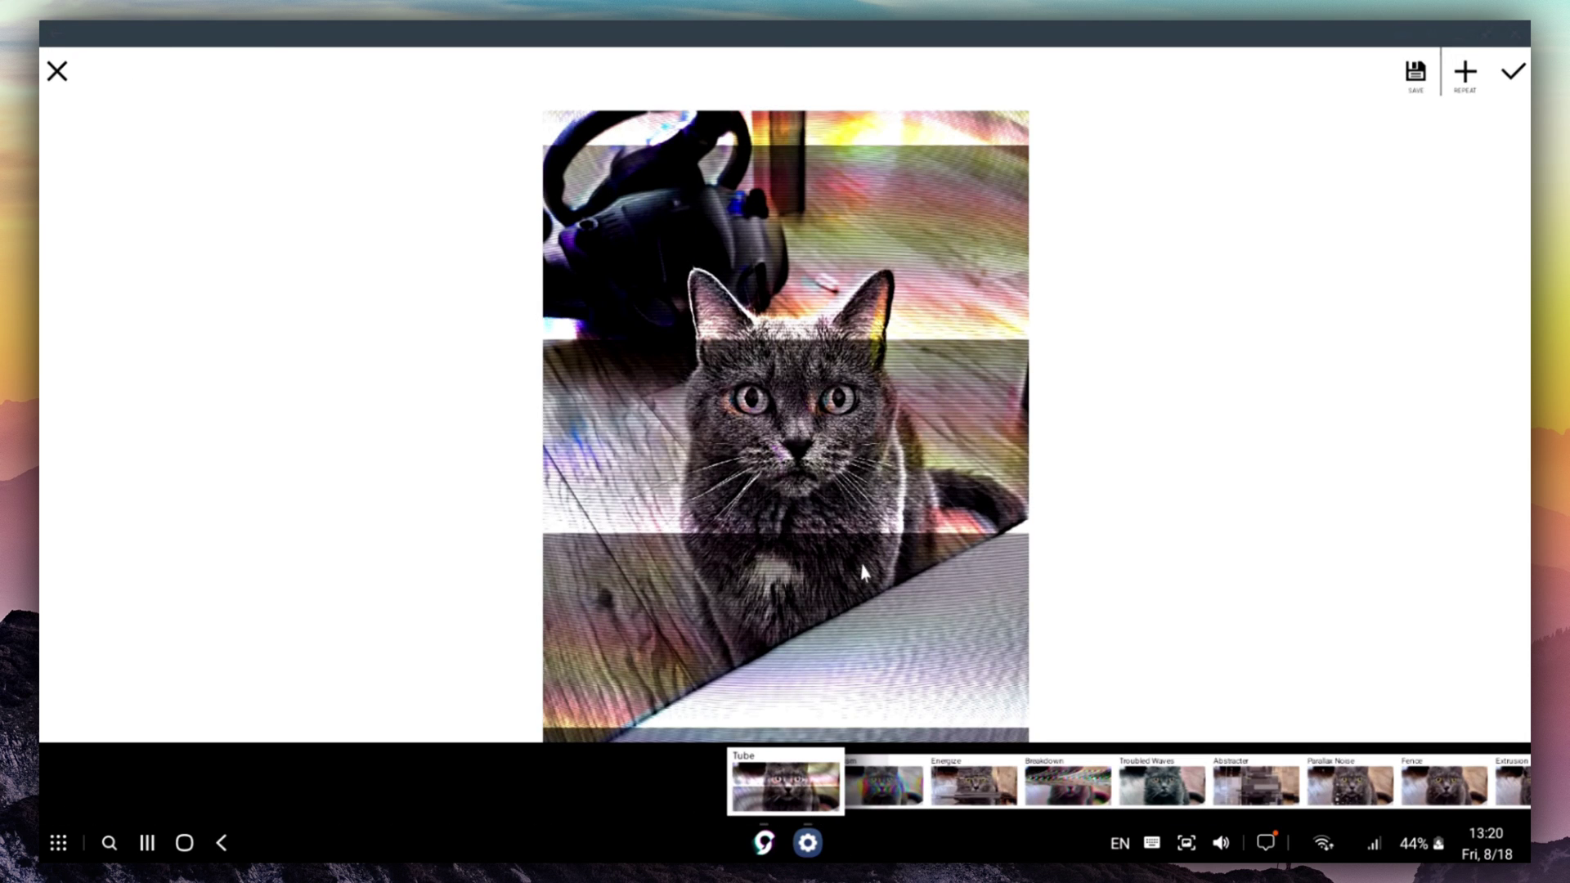
left_click(891, 800)
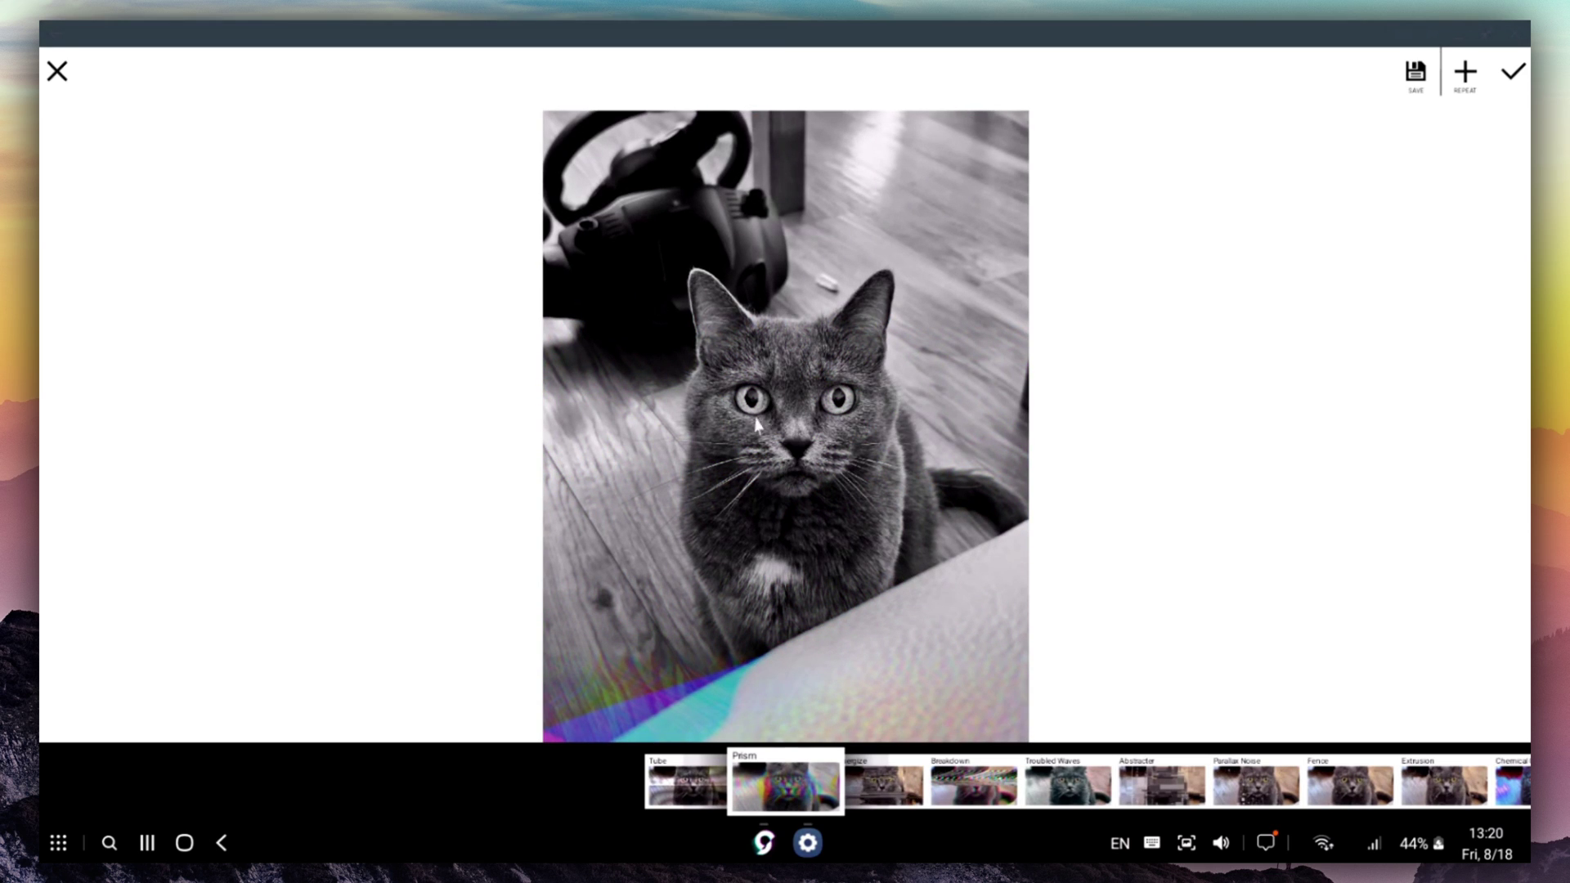
left_click(884, 769)
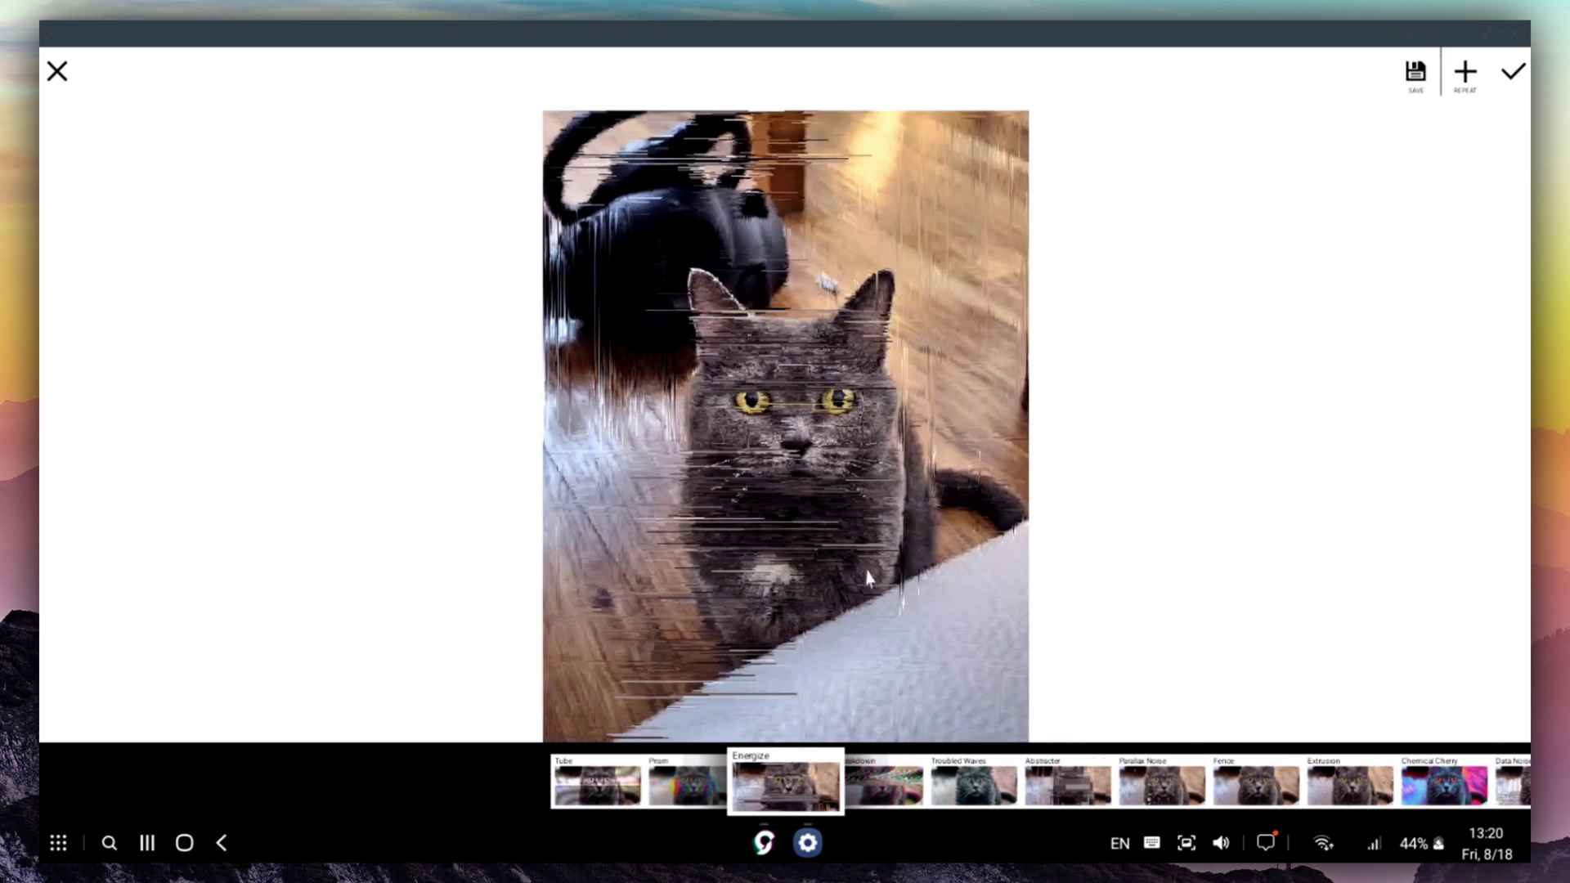
left_click(889, 787)
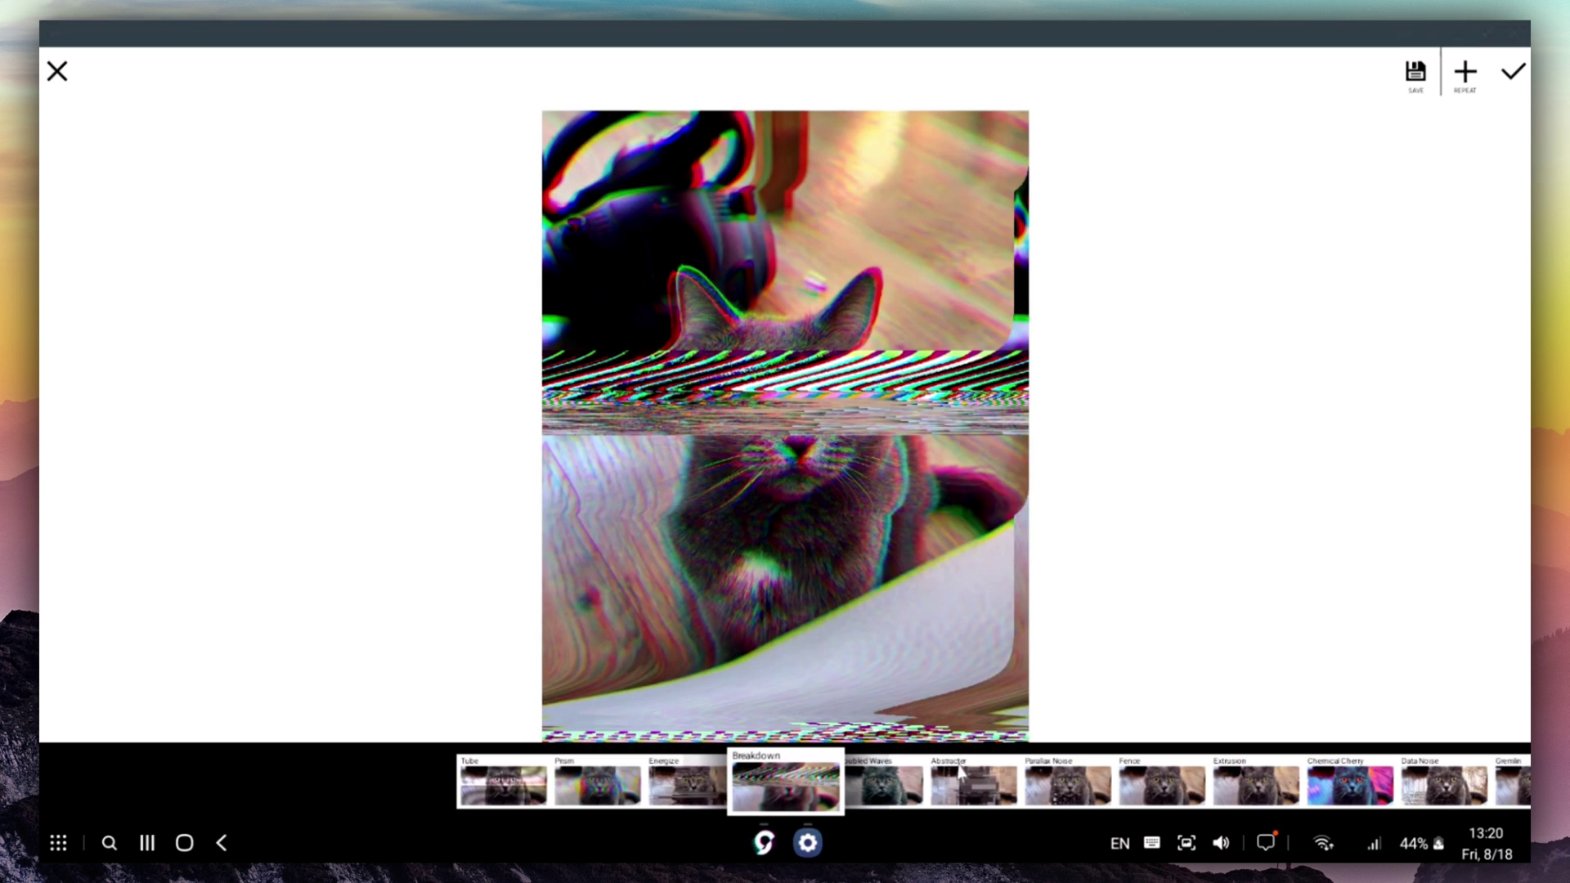
left_click(992, 803)
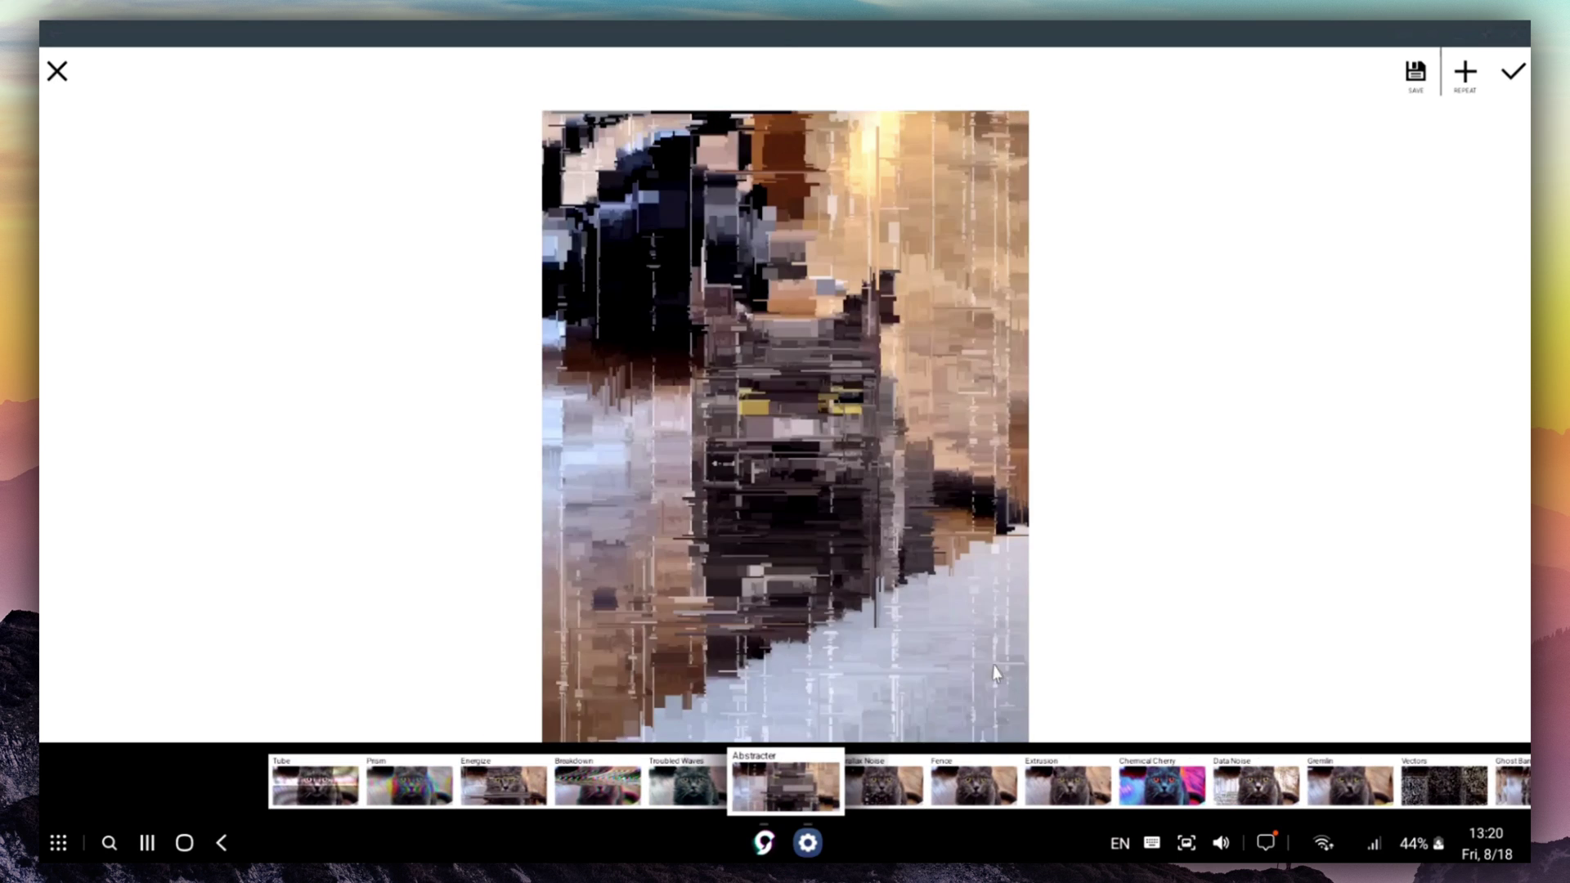
left_click(1076, 787)
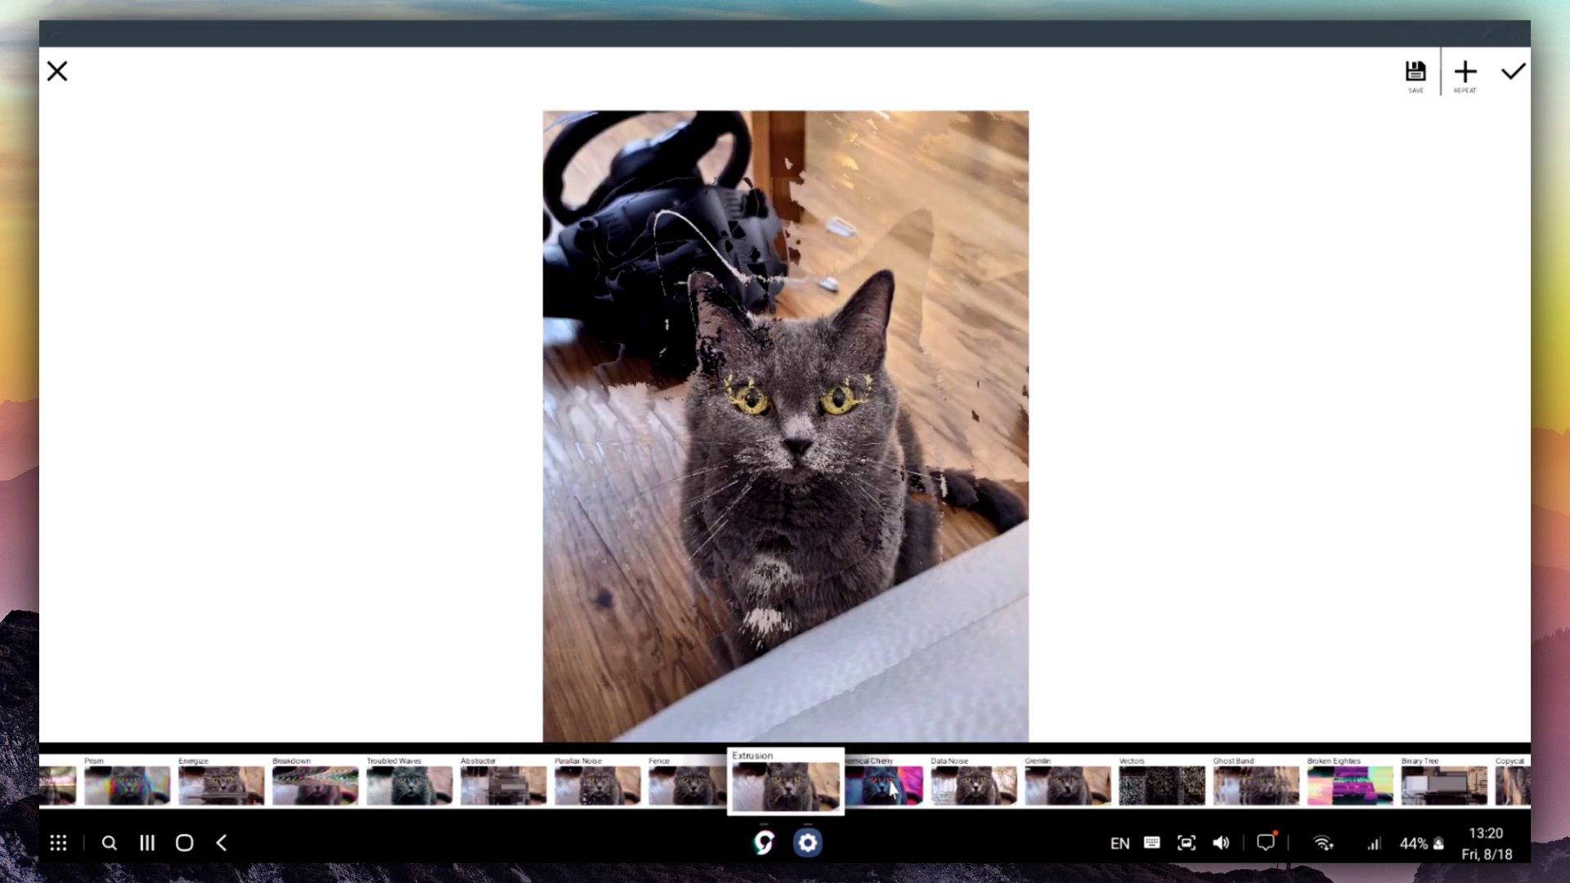
left_click(890, 783)
Step: Save the glitched photo, allowing photo access, then exit the editor and close Glitch Lab
left_click(1416, 72)
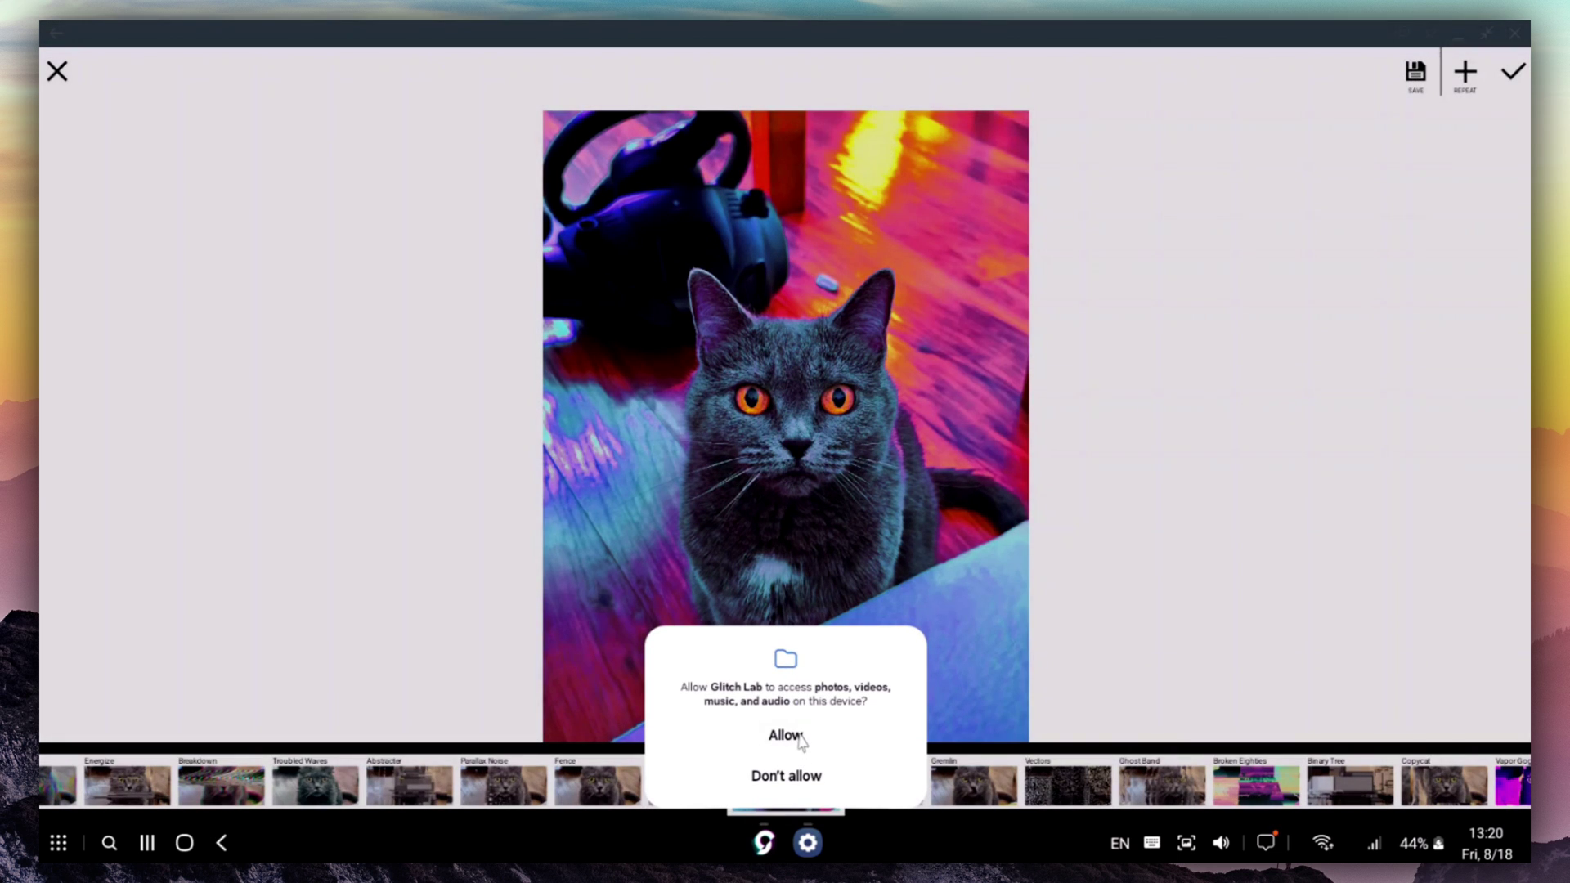
left_click(787, 735)
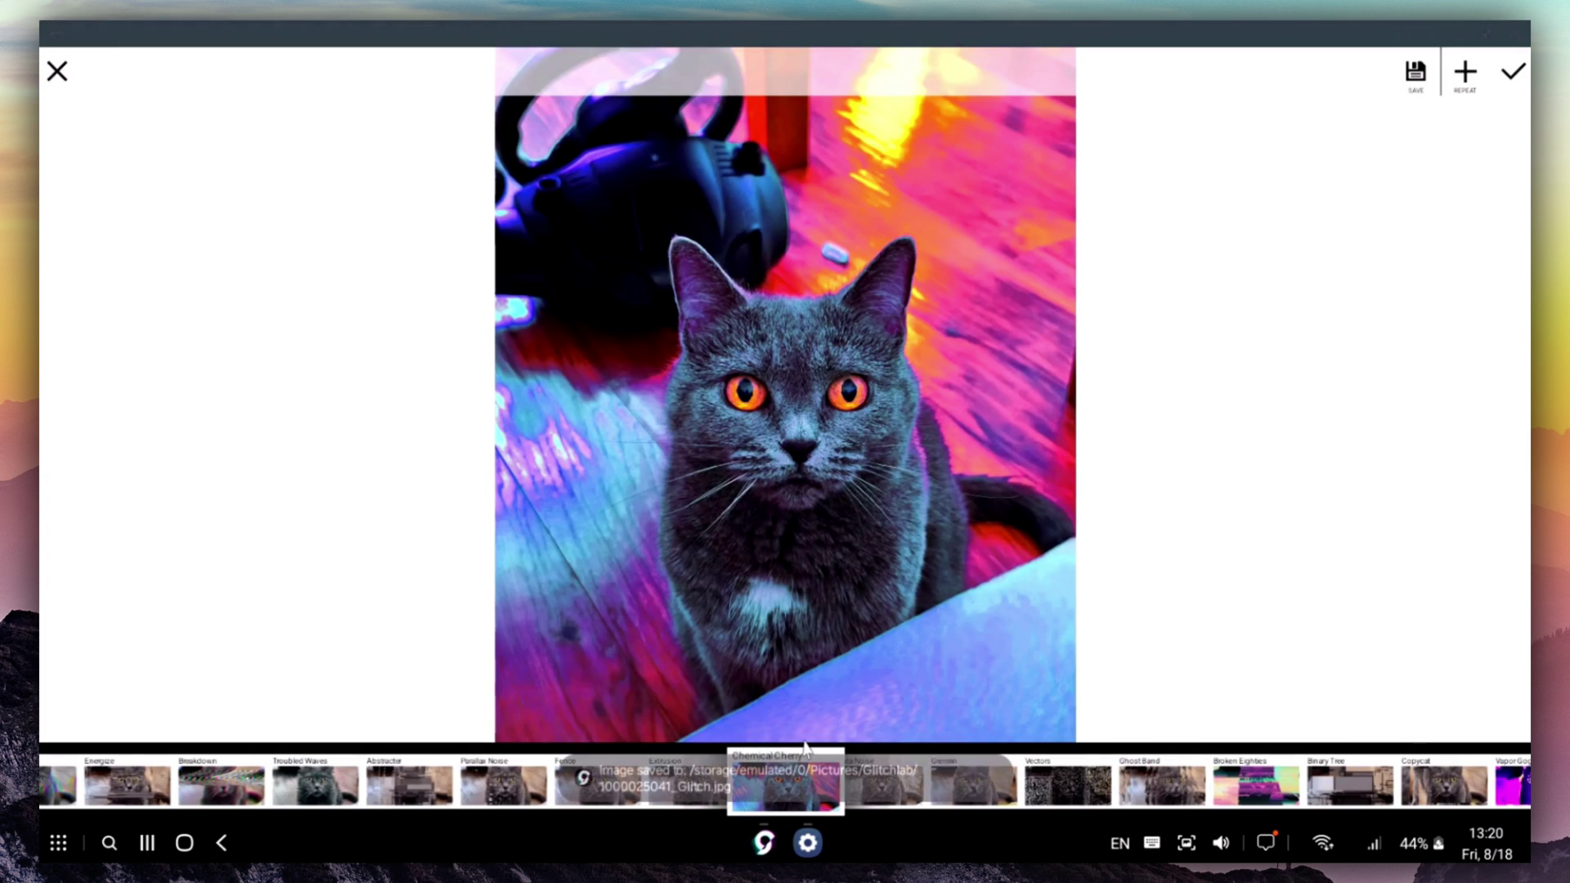
left_click(58, 72)
right_click(765, 849)
left_click(797, 795)
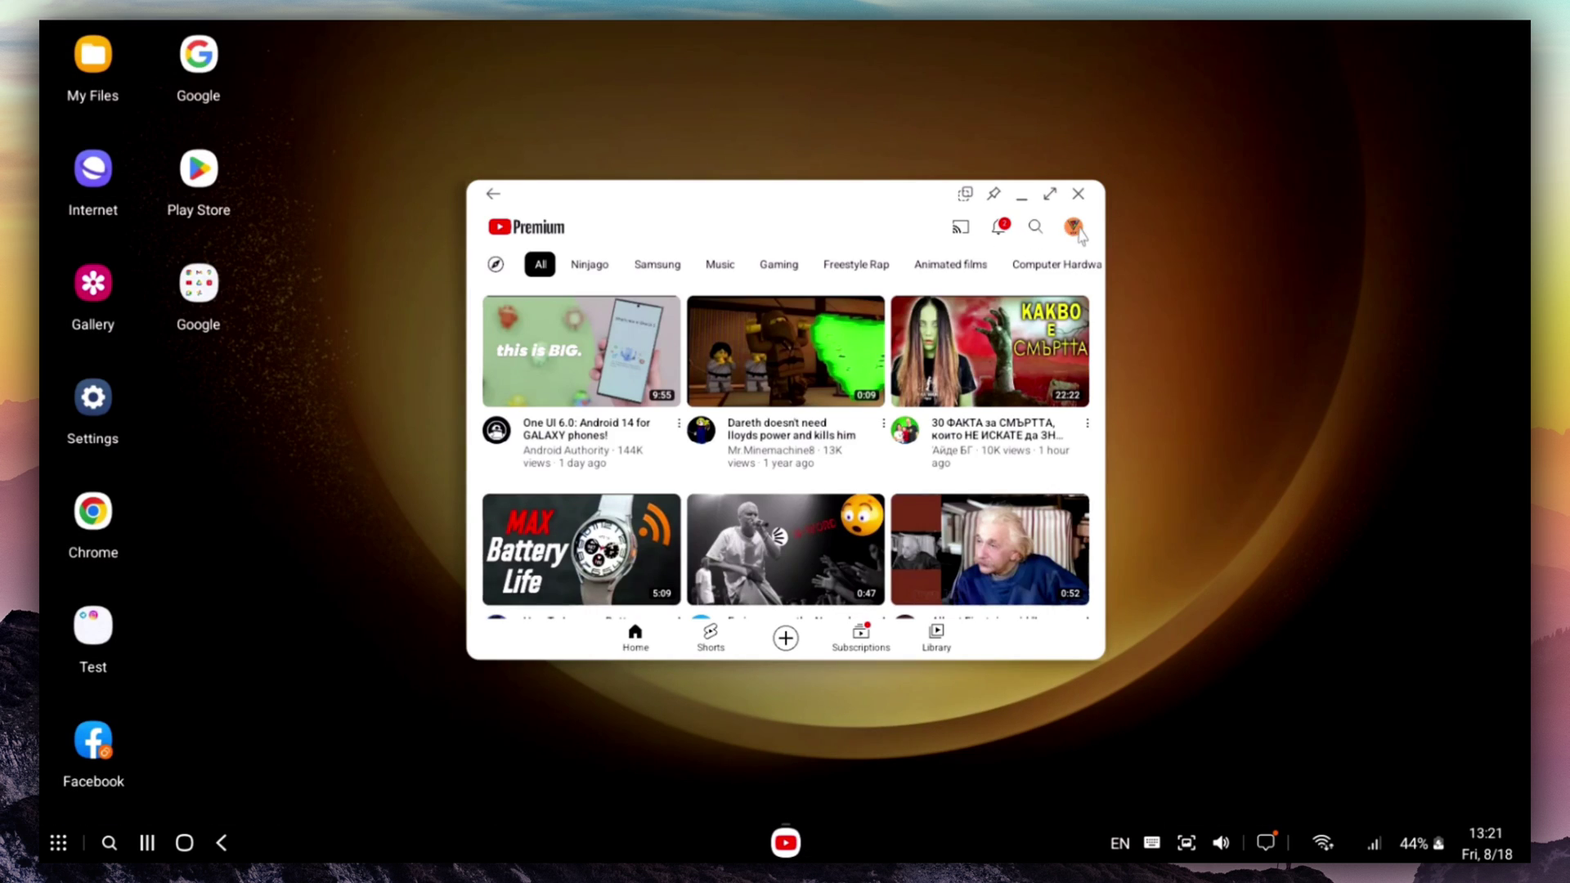
Step: Go to your YouTube channel and play the camera showdown video maximized
left_click(1076, 230)
left_click(708, 393)
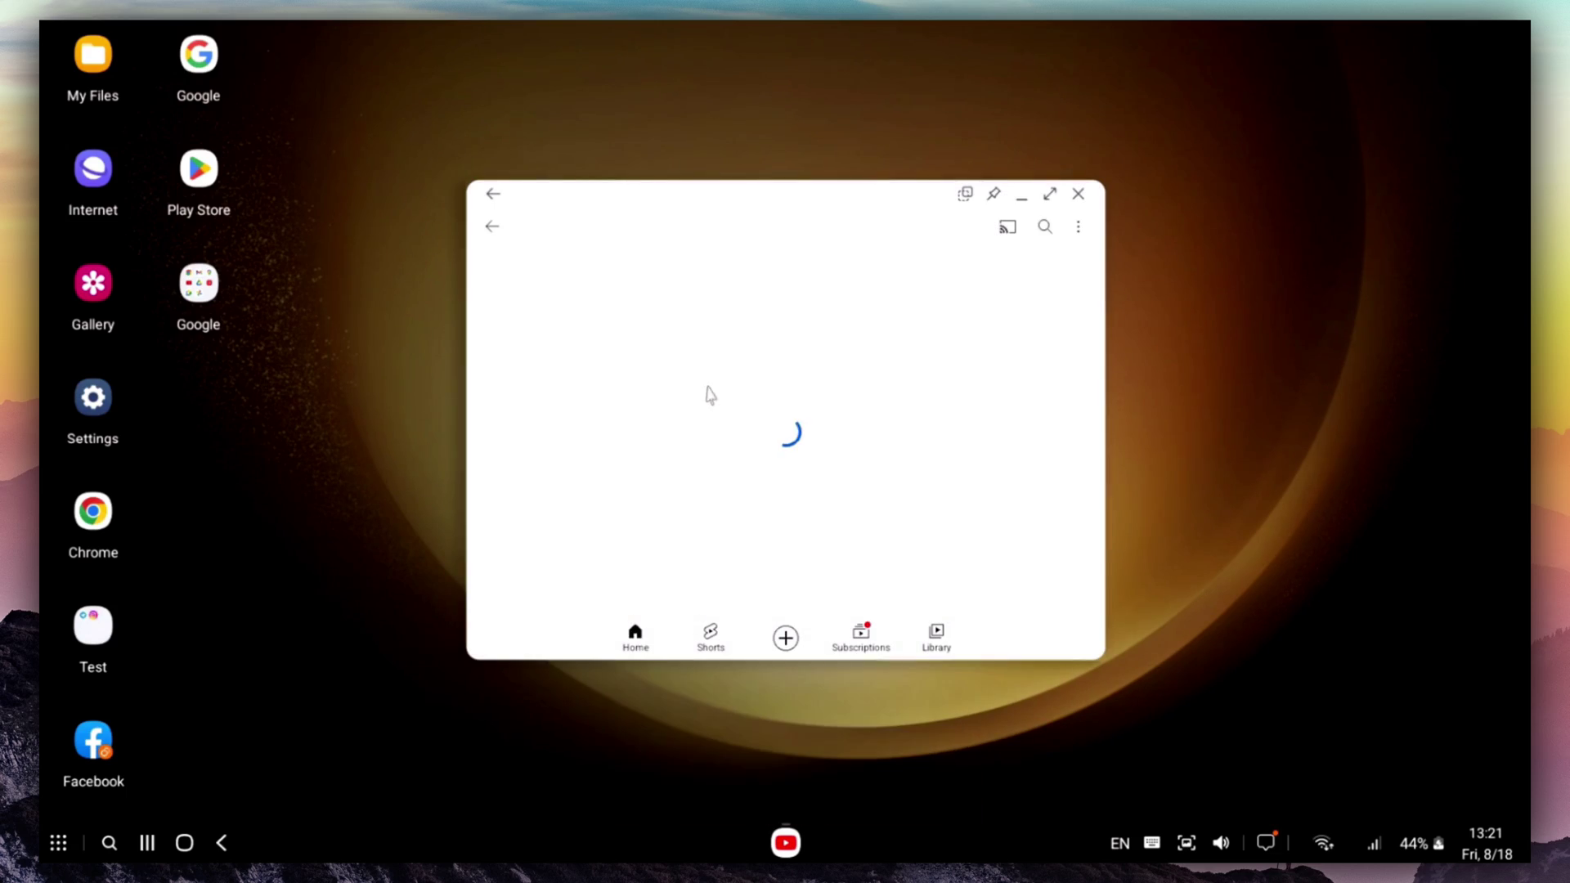
left_click(1052, 196)
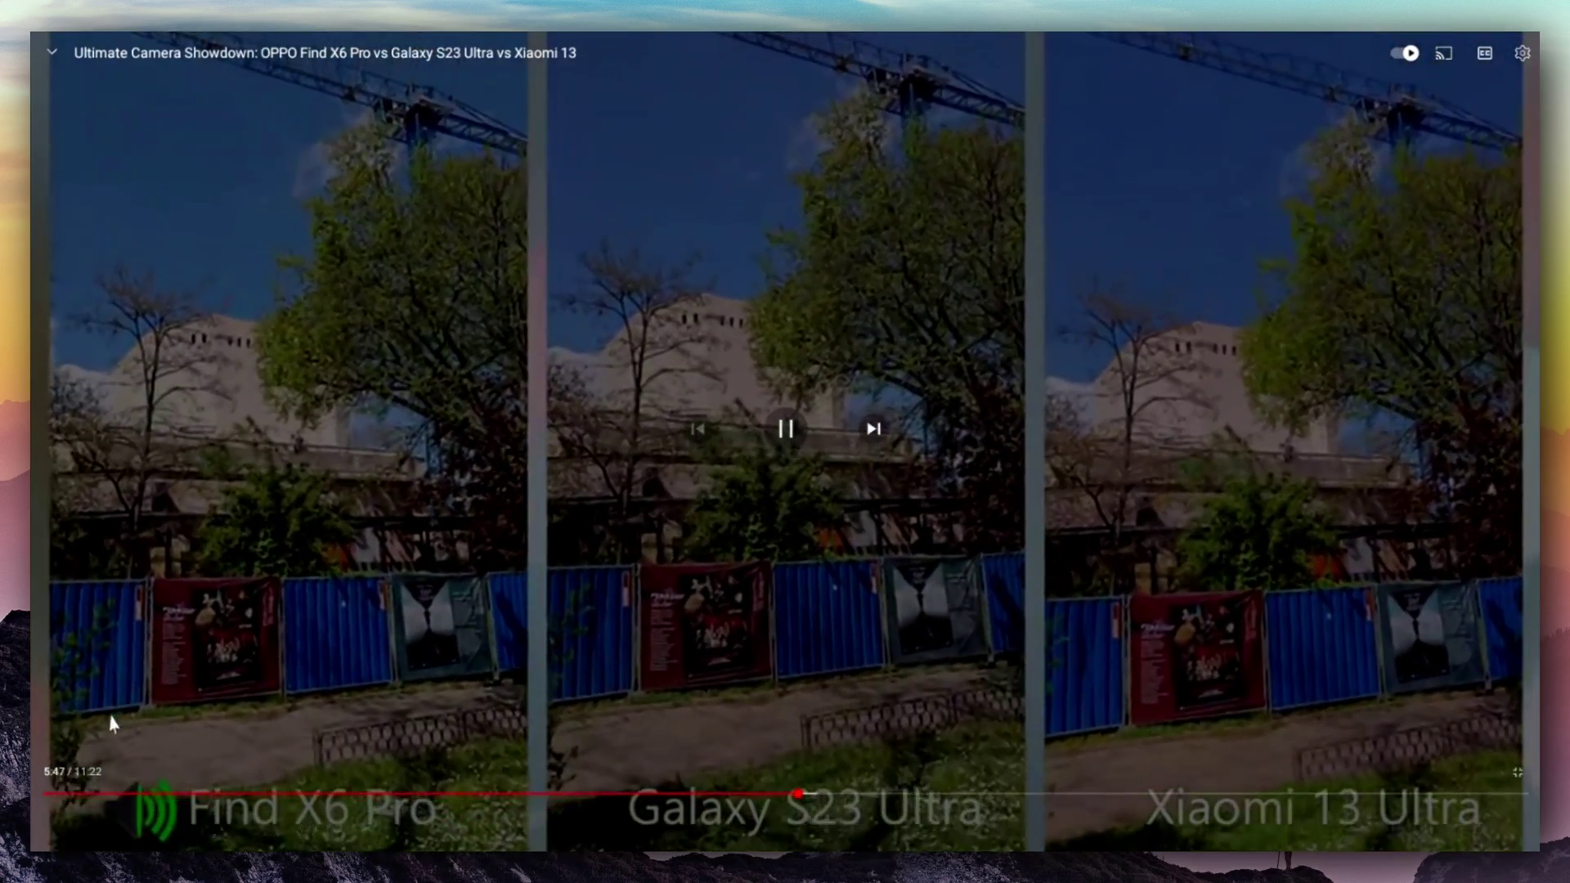
Step: Exit fullscreen playback, restore YouTube to a floating window and close it
left_click(1518, 773)
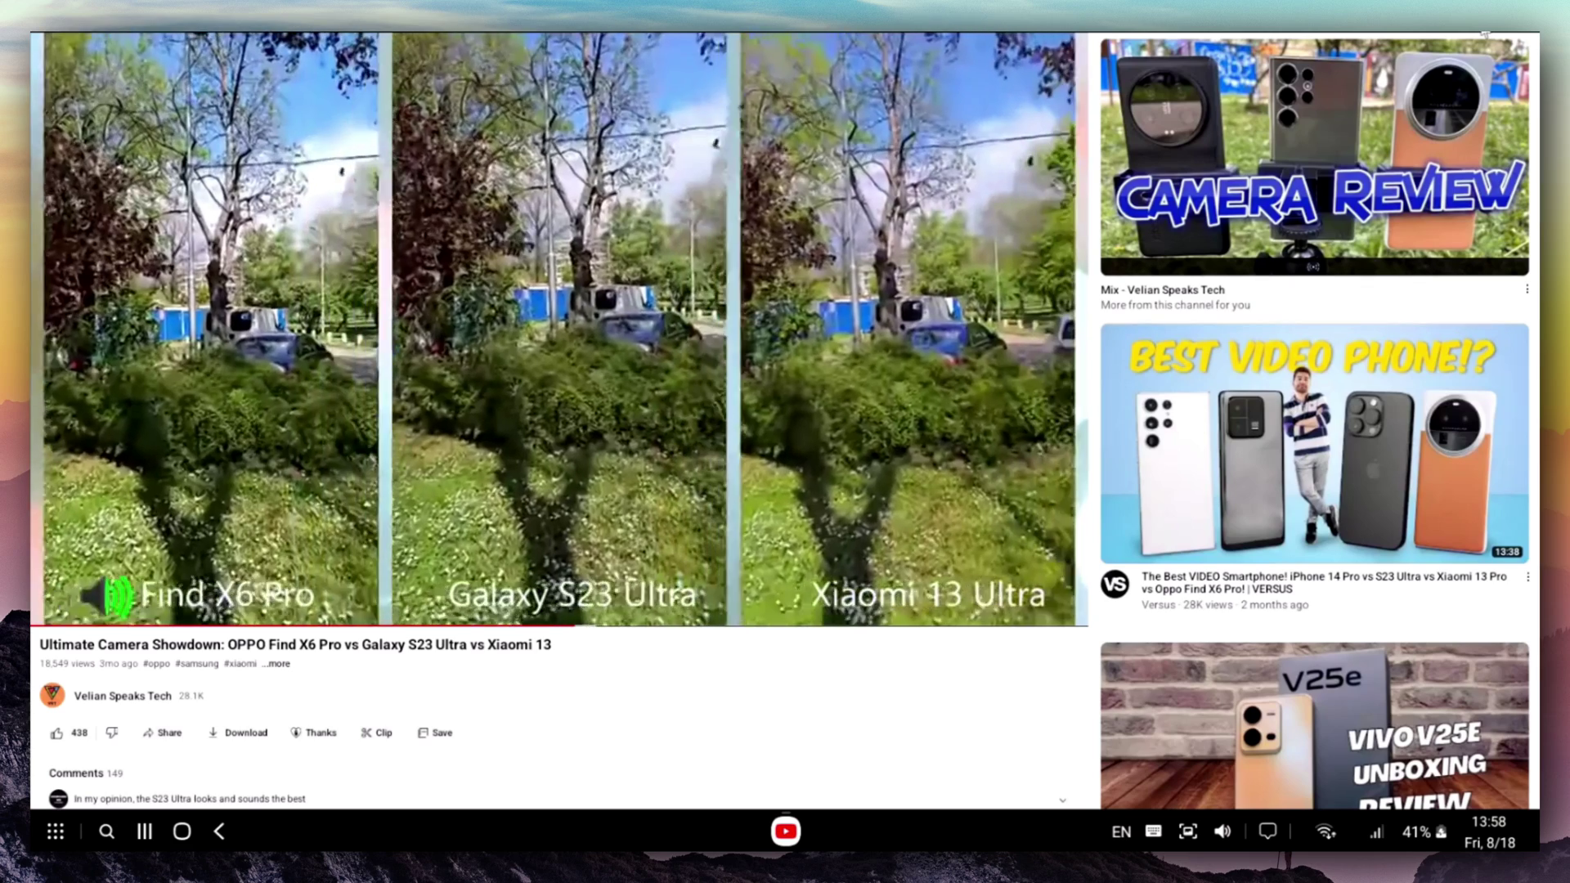
left_click(1485, 35)
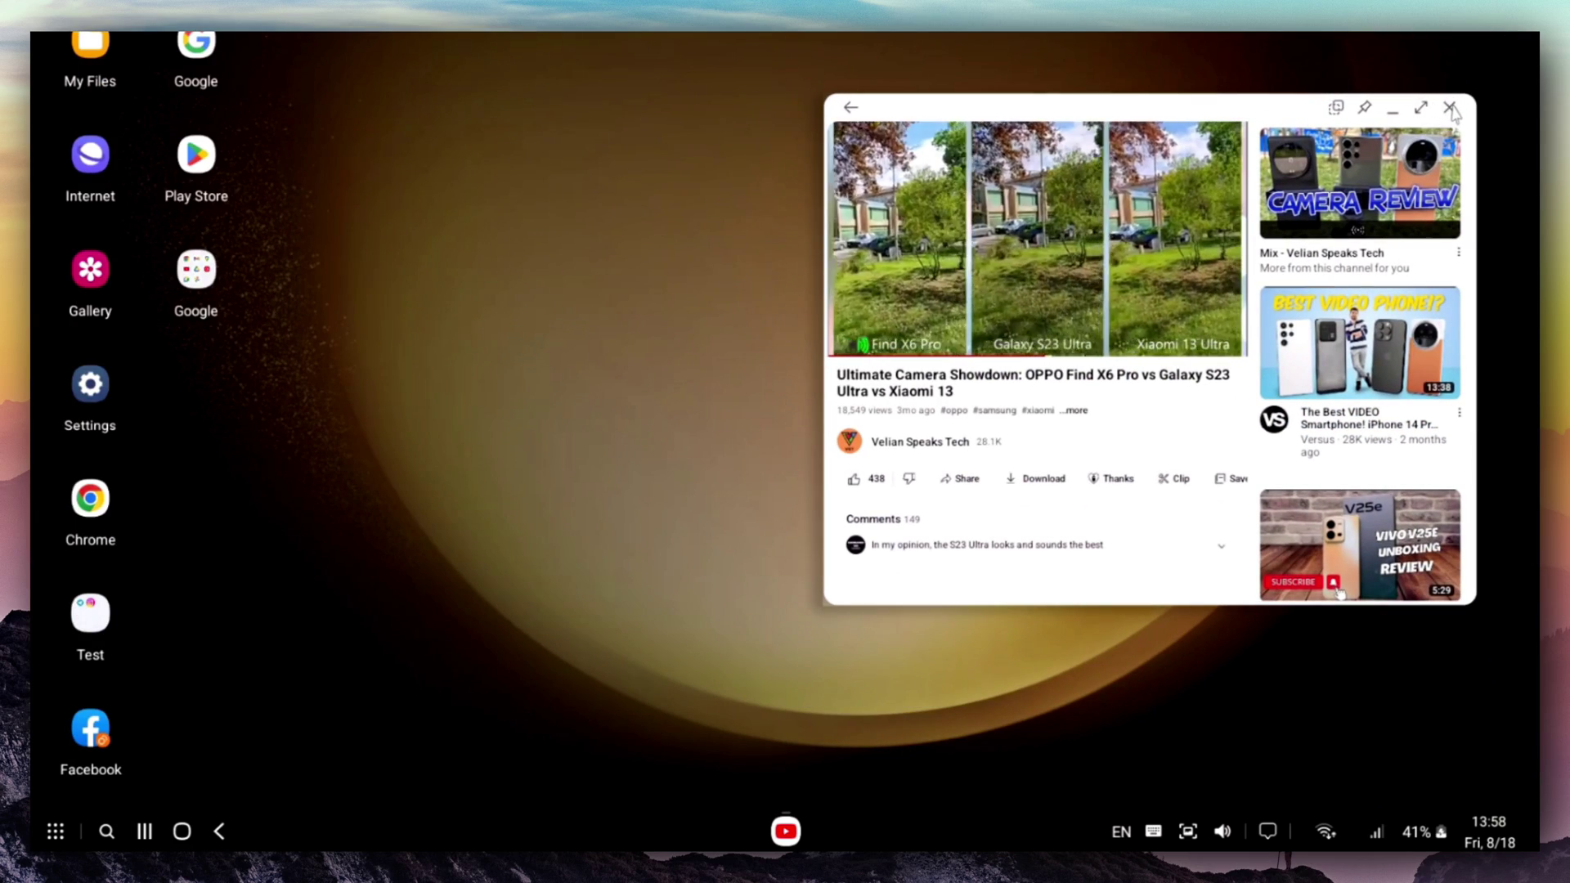
left_click(1451, 108)
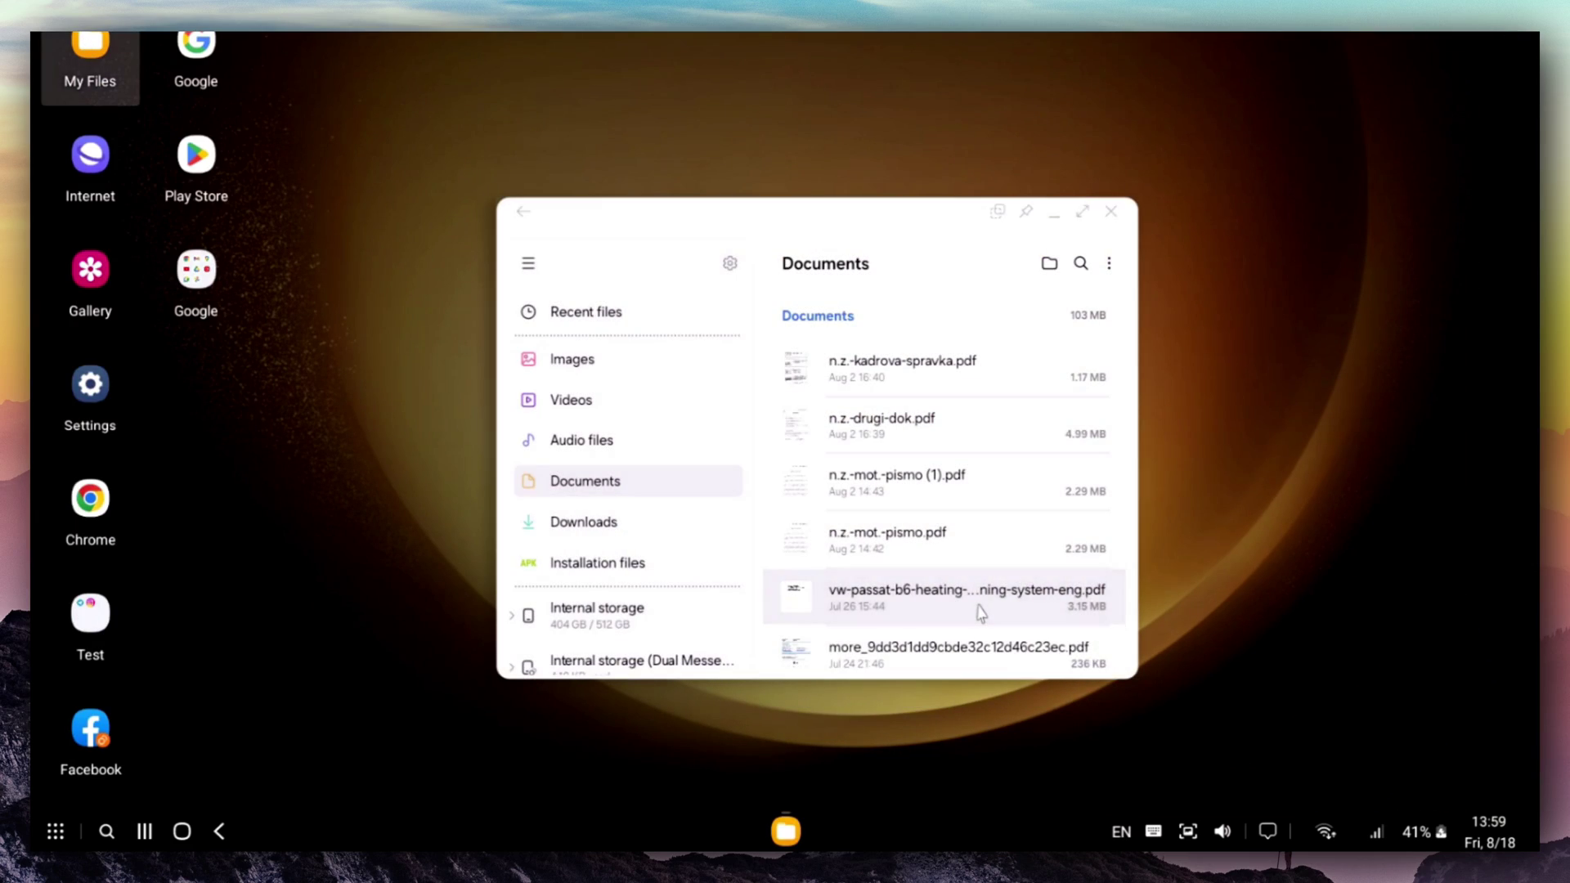
Step: Open the VW Passat heating manual in Samsung Notes just once, maximized, scrolled to page 10
double_click(979, 604)
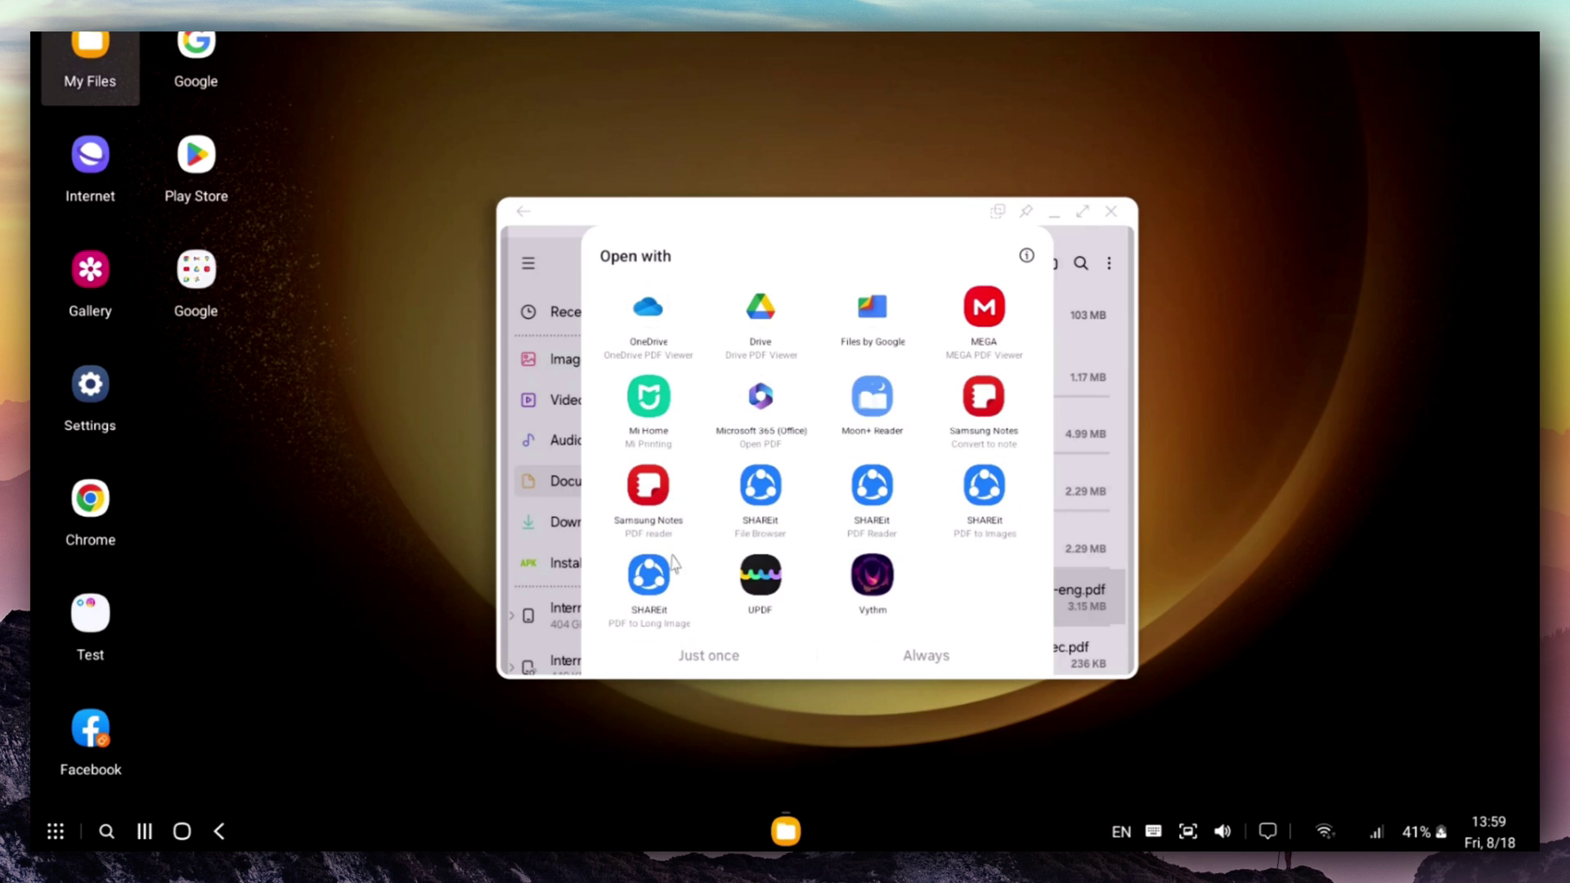
left_click(648, 487)
left_click(698, 655)
left_click(1140, 164)
scroll(986, 444, "down", 10)
scroll(1175, 383, "down", 3)
left_click_drag(1527, 98, 1526, 204)
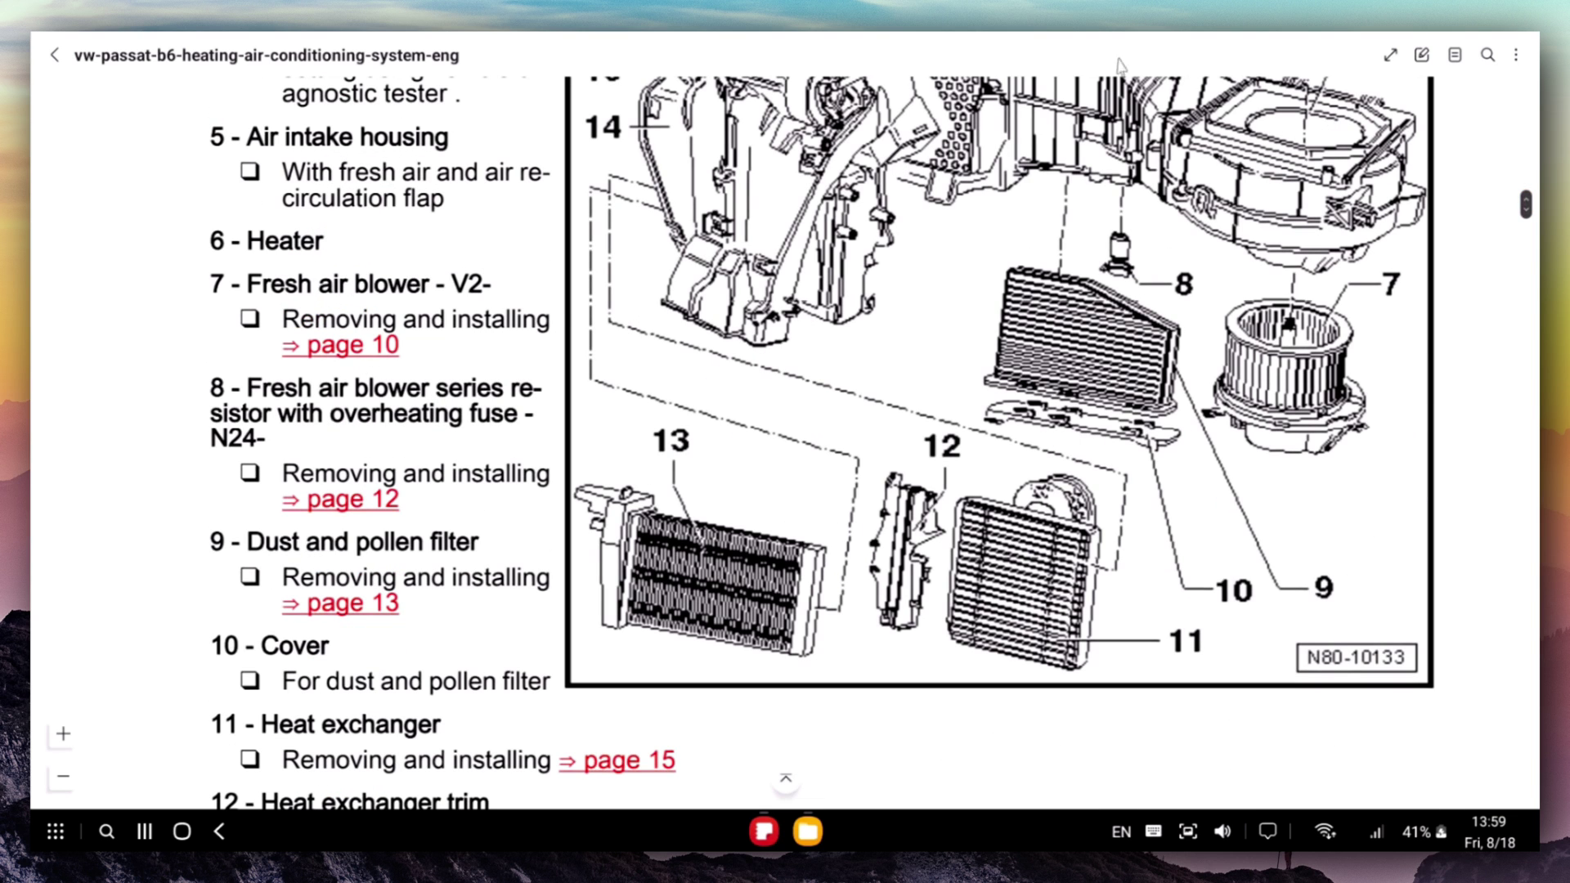
Step: Highlight the blower diagram in yellow and teal, then close Notes and My Files
left_click(1421, 56)
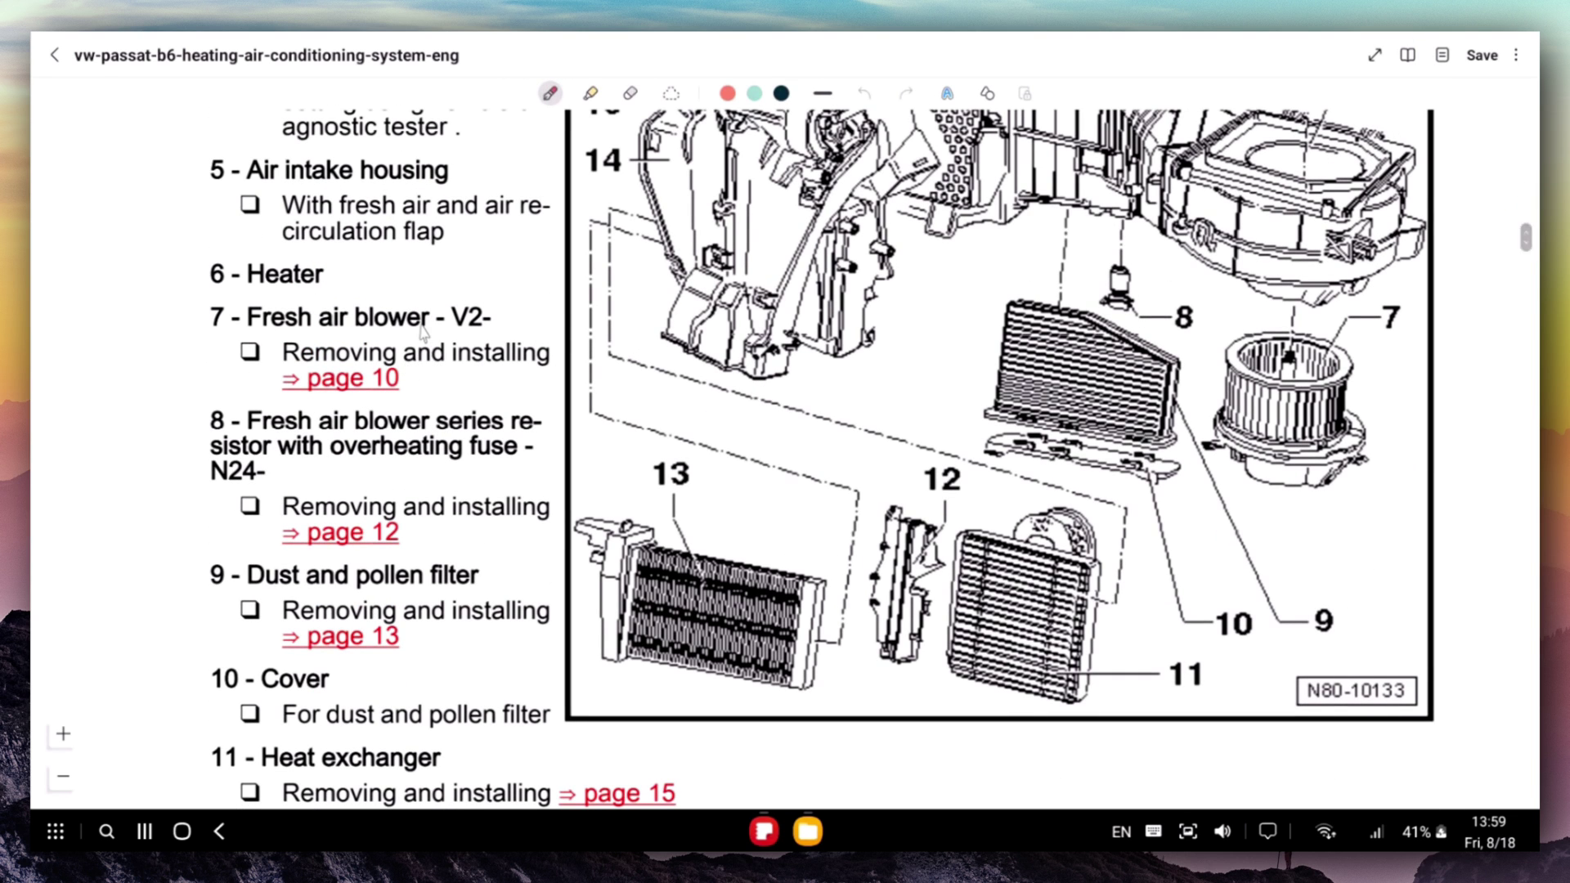
left_click(591, 94)
mouse_move(637, 131)
left_mouse_down()
mouse_move(887, 287)
mouse_move(760, 360)
mouse_move(1080, 356)
mouse_move(1185, 507)
left_mouse_up()
left_click_drag(1088, 425, 696, 237)
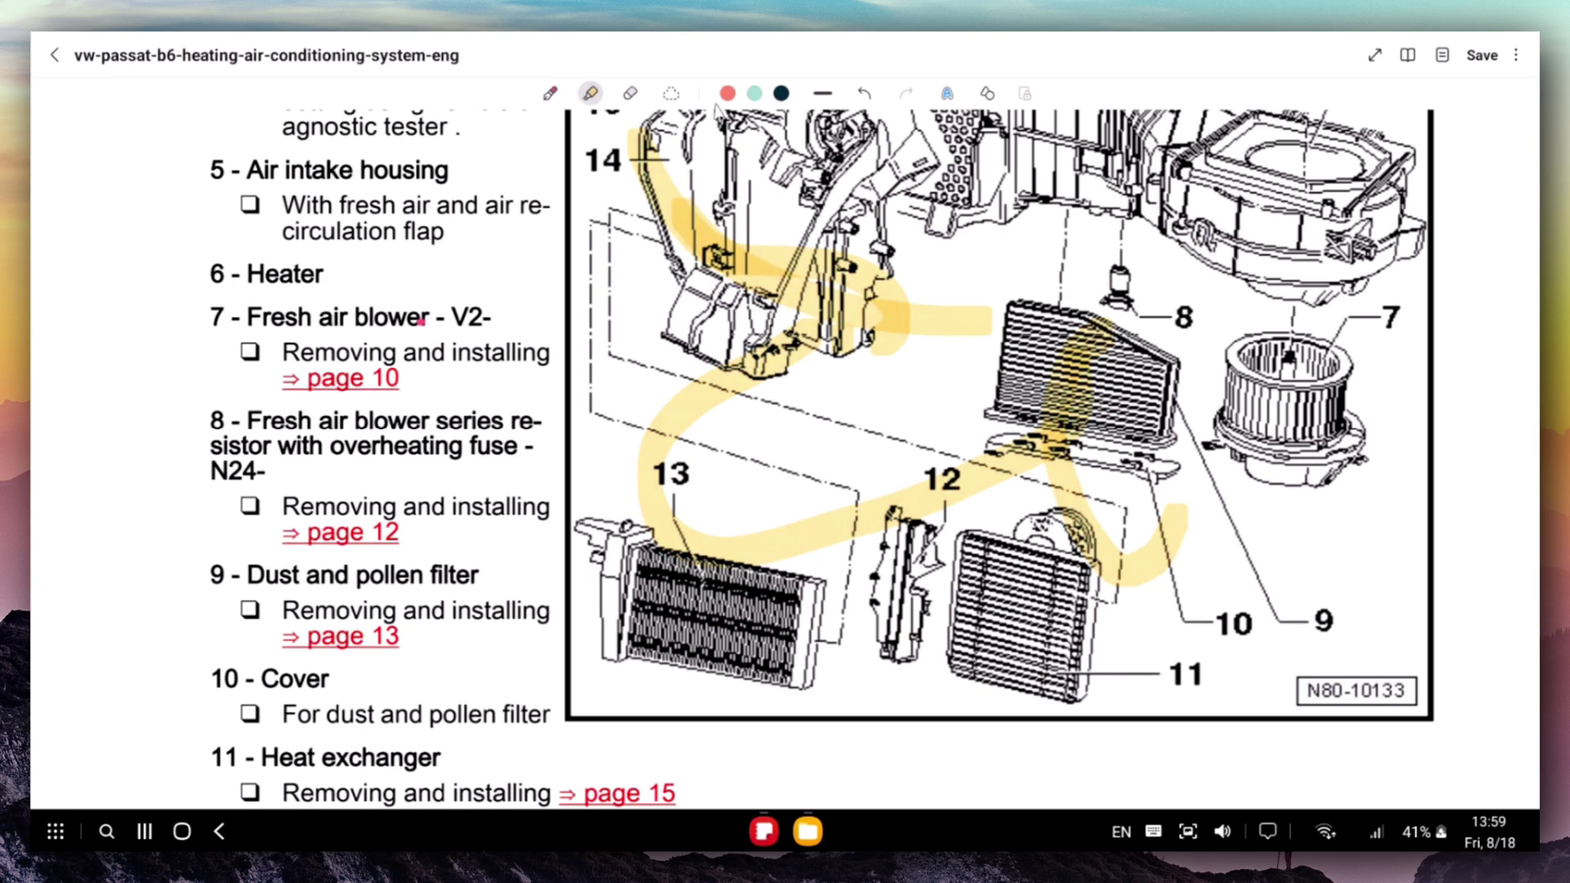
left_click(754, 93)
mouse_move(886, 145)
left_mouse_down()
mouse_move(957, 266)
mouse_move(1137, 327)
left_mouse_up()
left_click(1520, 33)
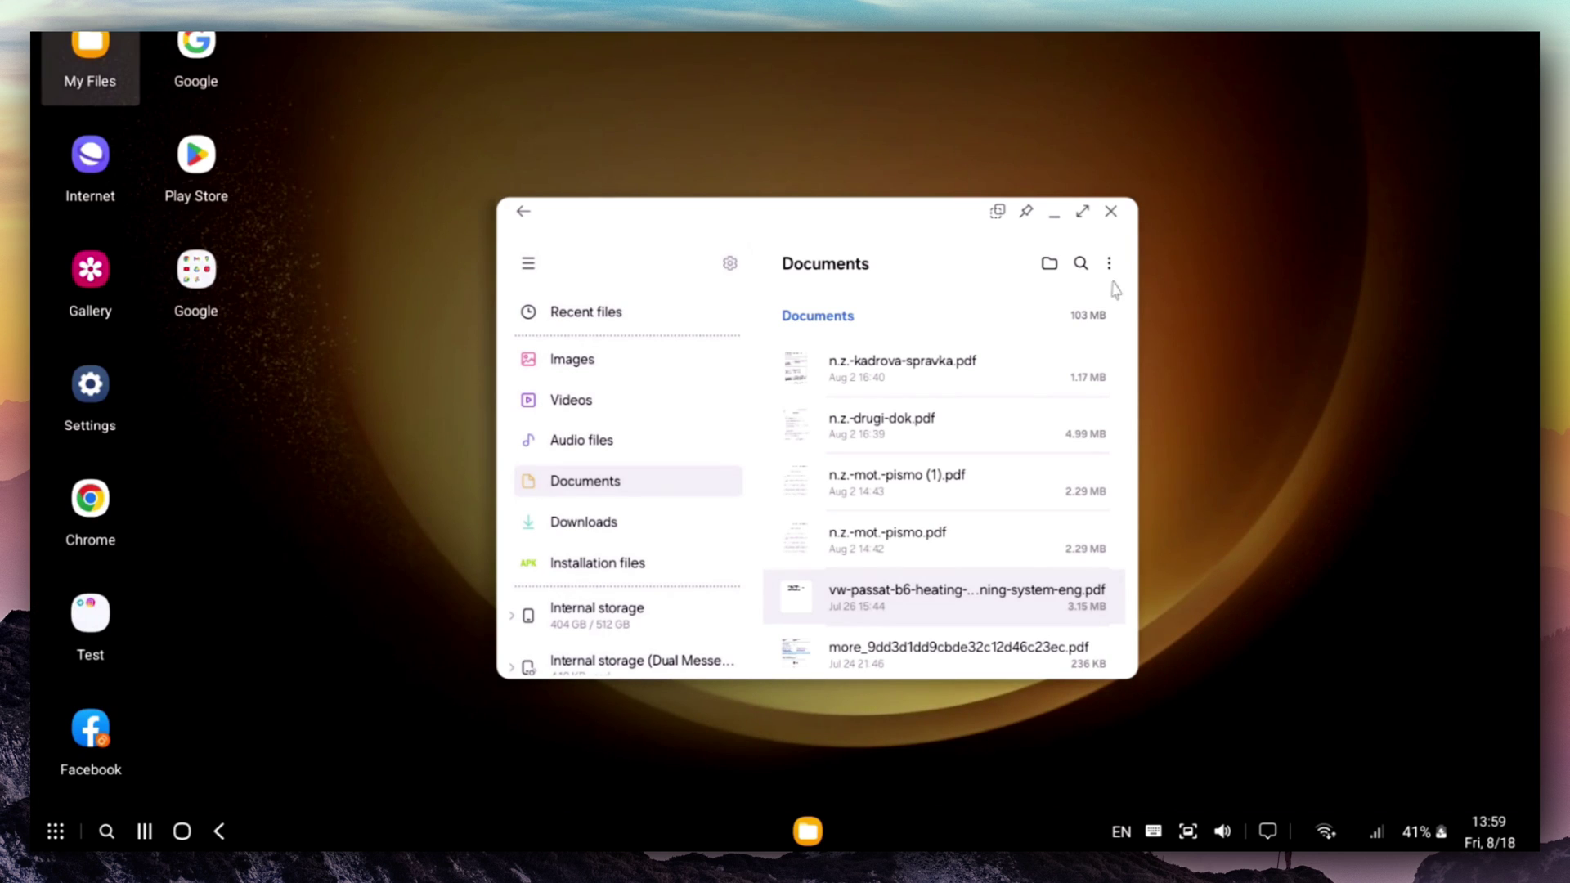
left_click(1111, 211)
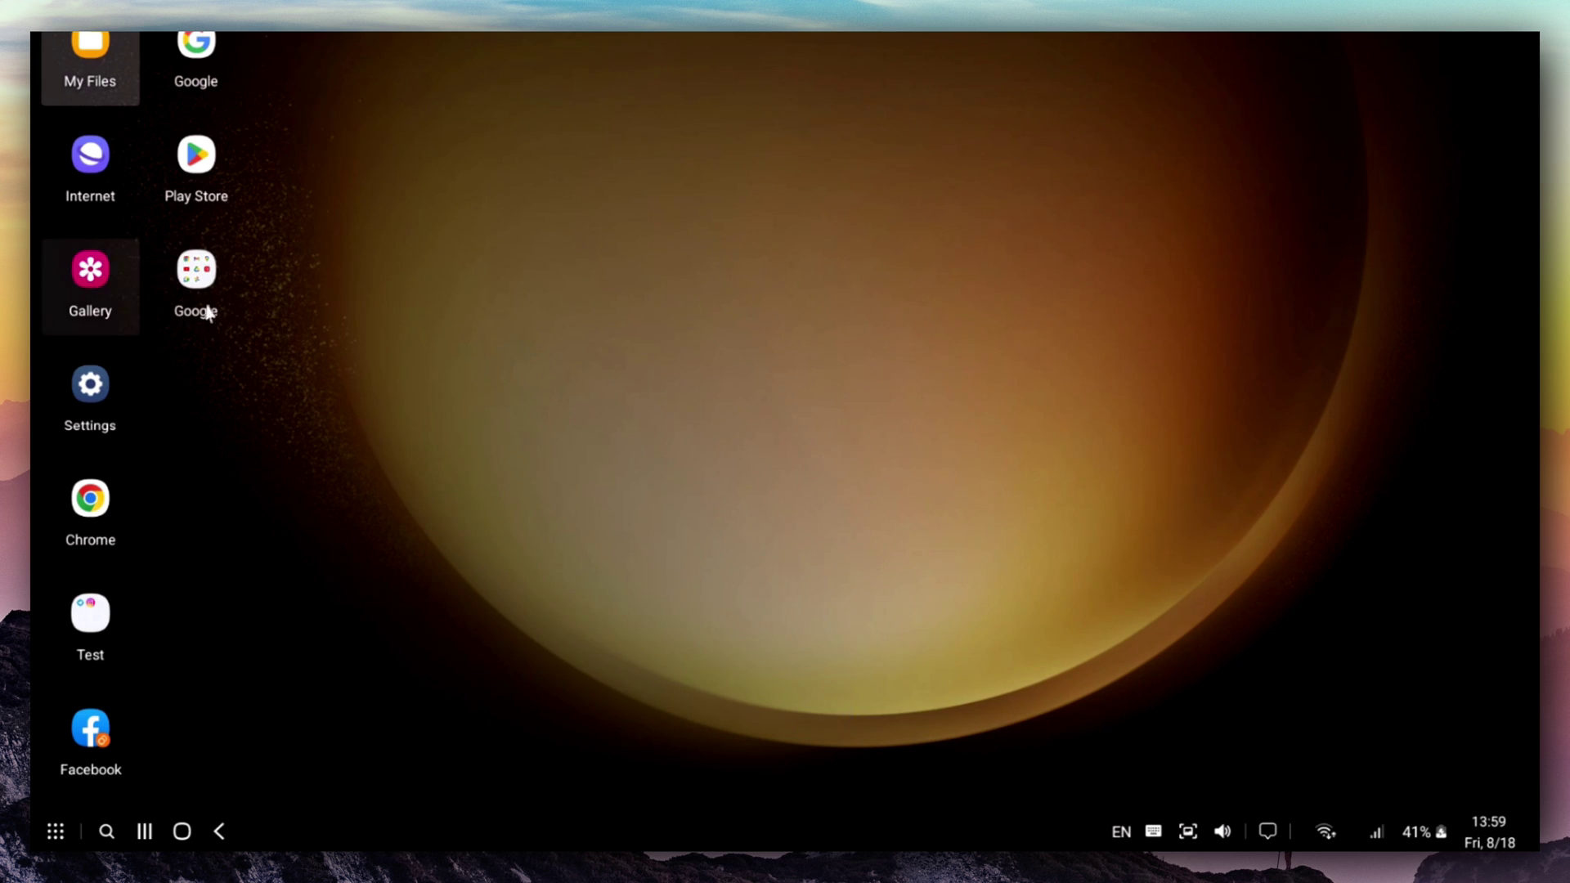
Step: Launch Temple Run 2 from Gaming Hub and accept restarting it twice in a larger window
left_click(54, 832)
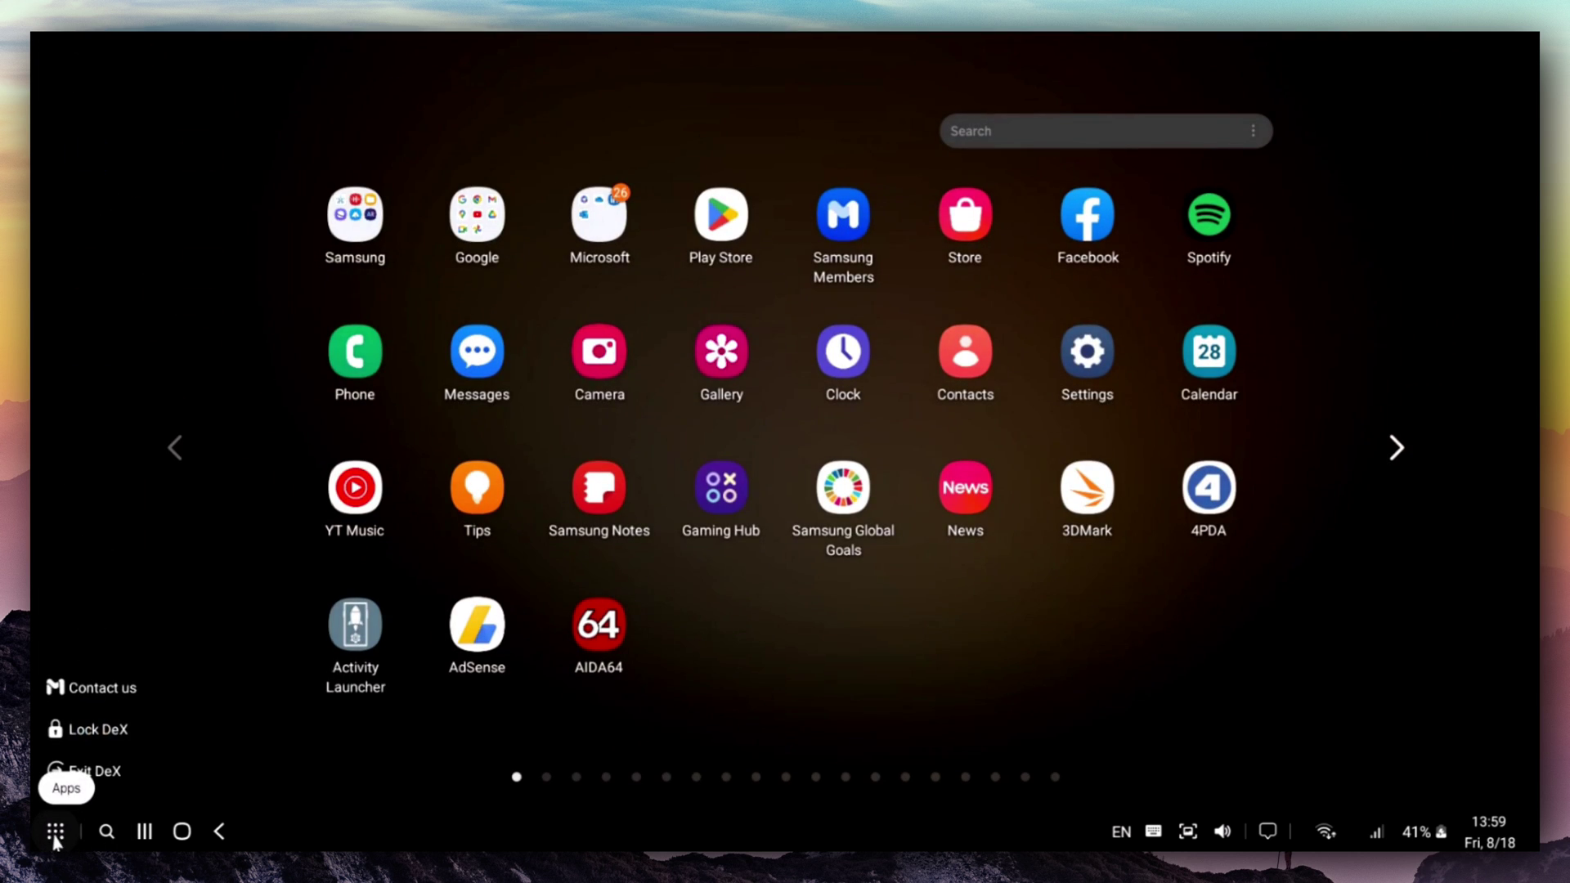
left_click(734, 496)
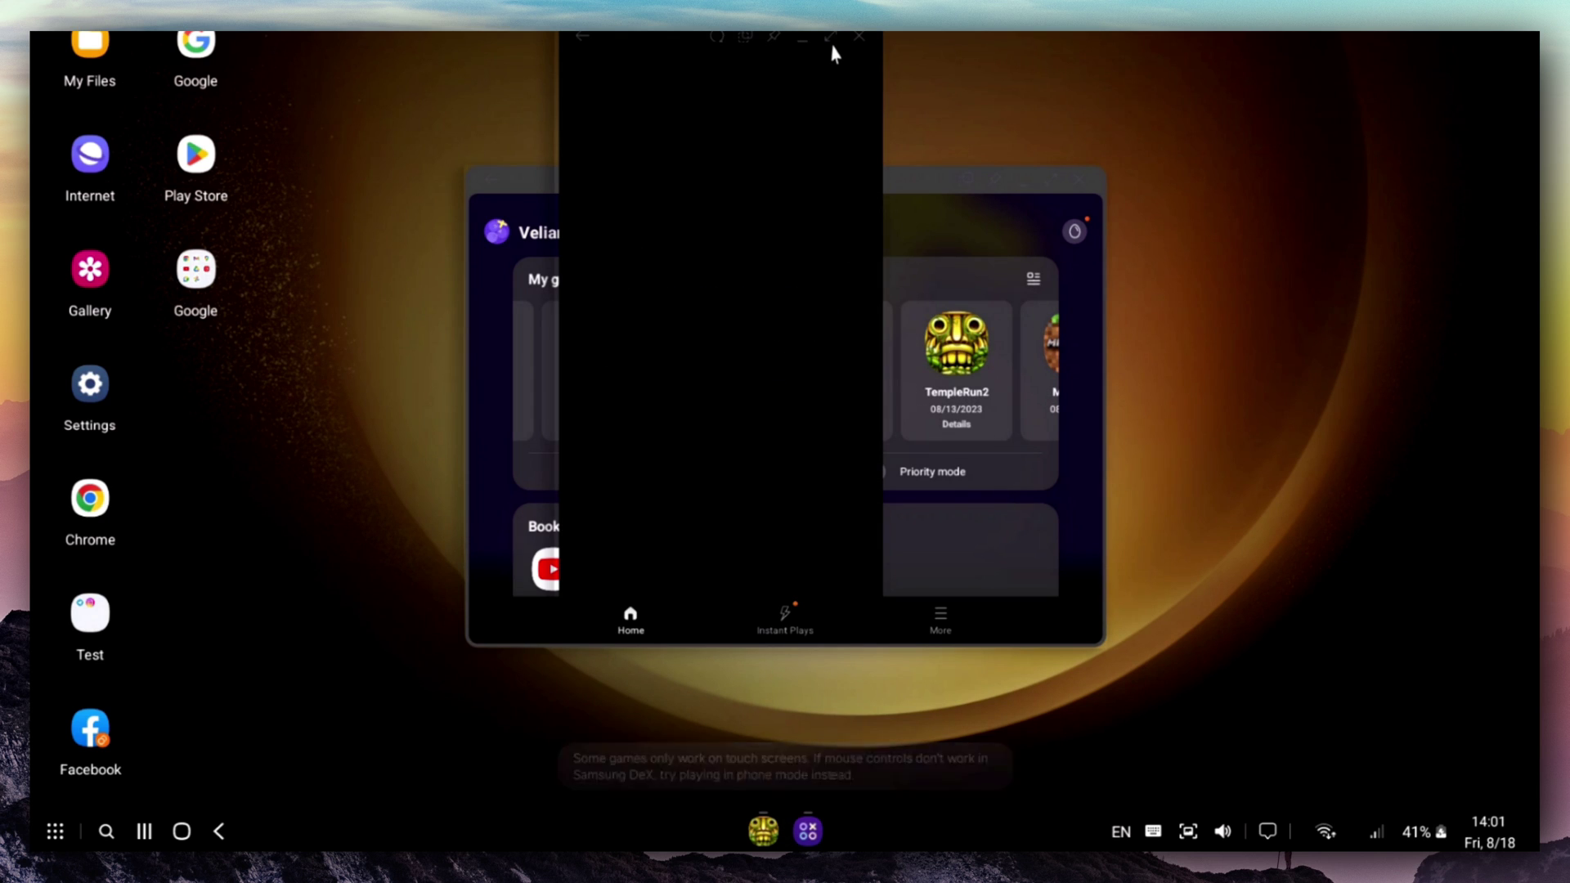
left_click(830, 37)
left_click(777, 566)
left_click(968, 69)
left_click(861, 779)
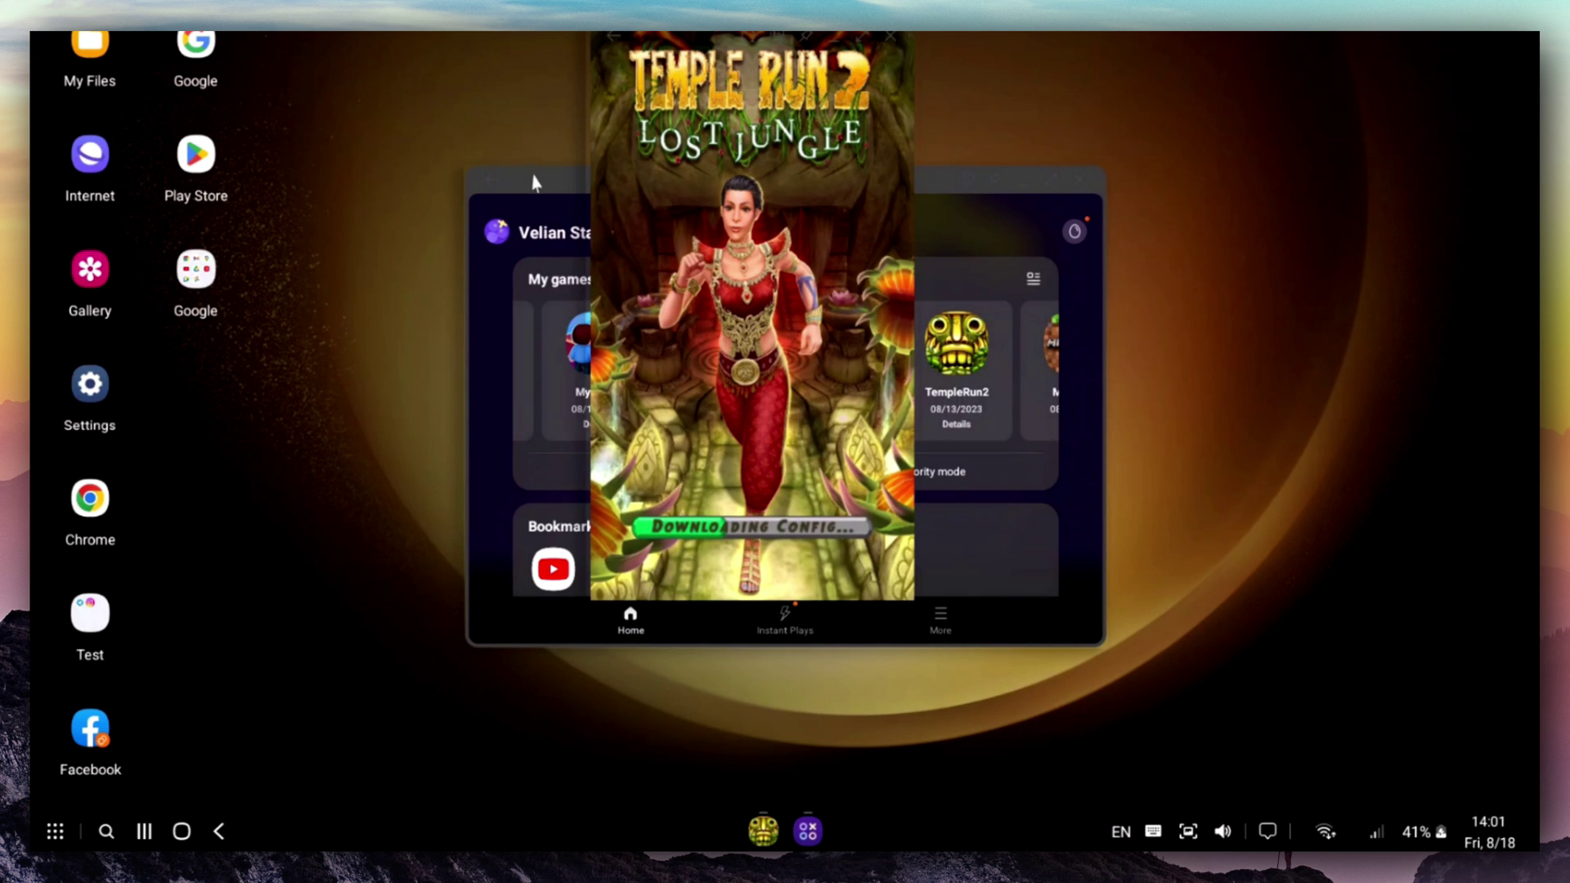
Step: Move the Gaming Hub window aside and play a Temple Run 2 run past 250 m
left_click_drag(536, 182, 366, 239)
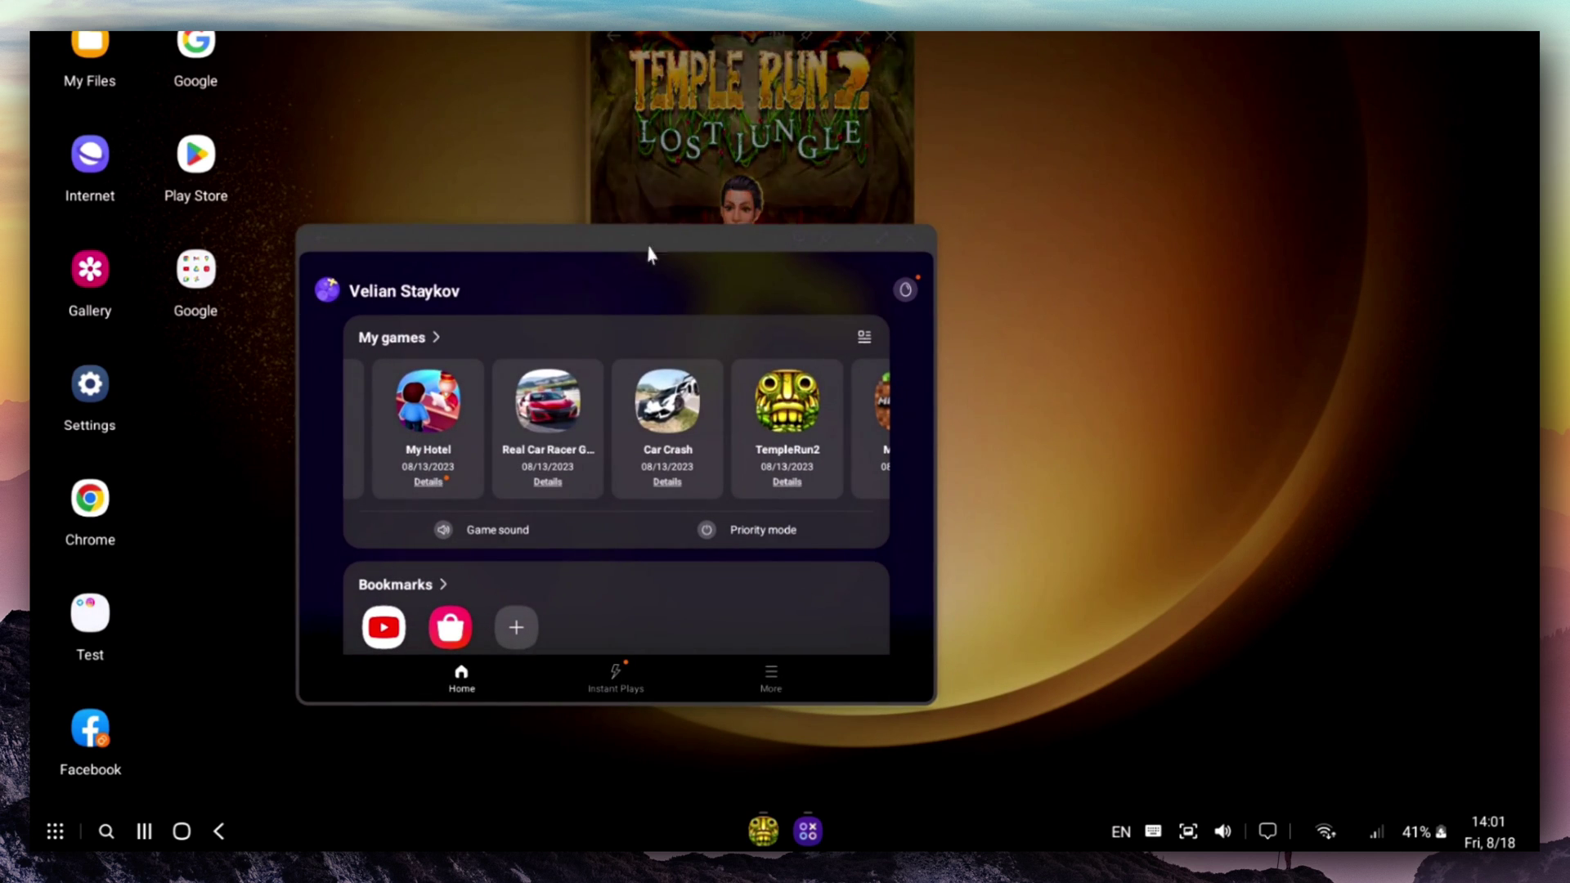
left_click_drag(682, 280, 844, 441)
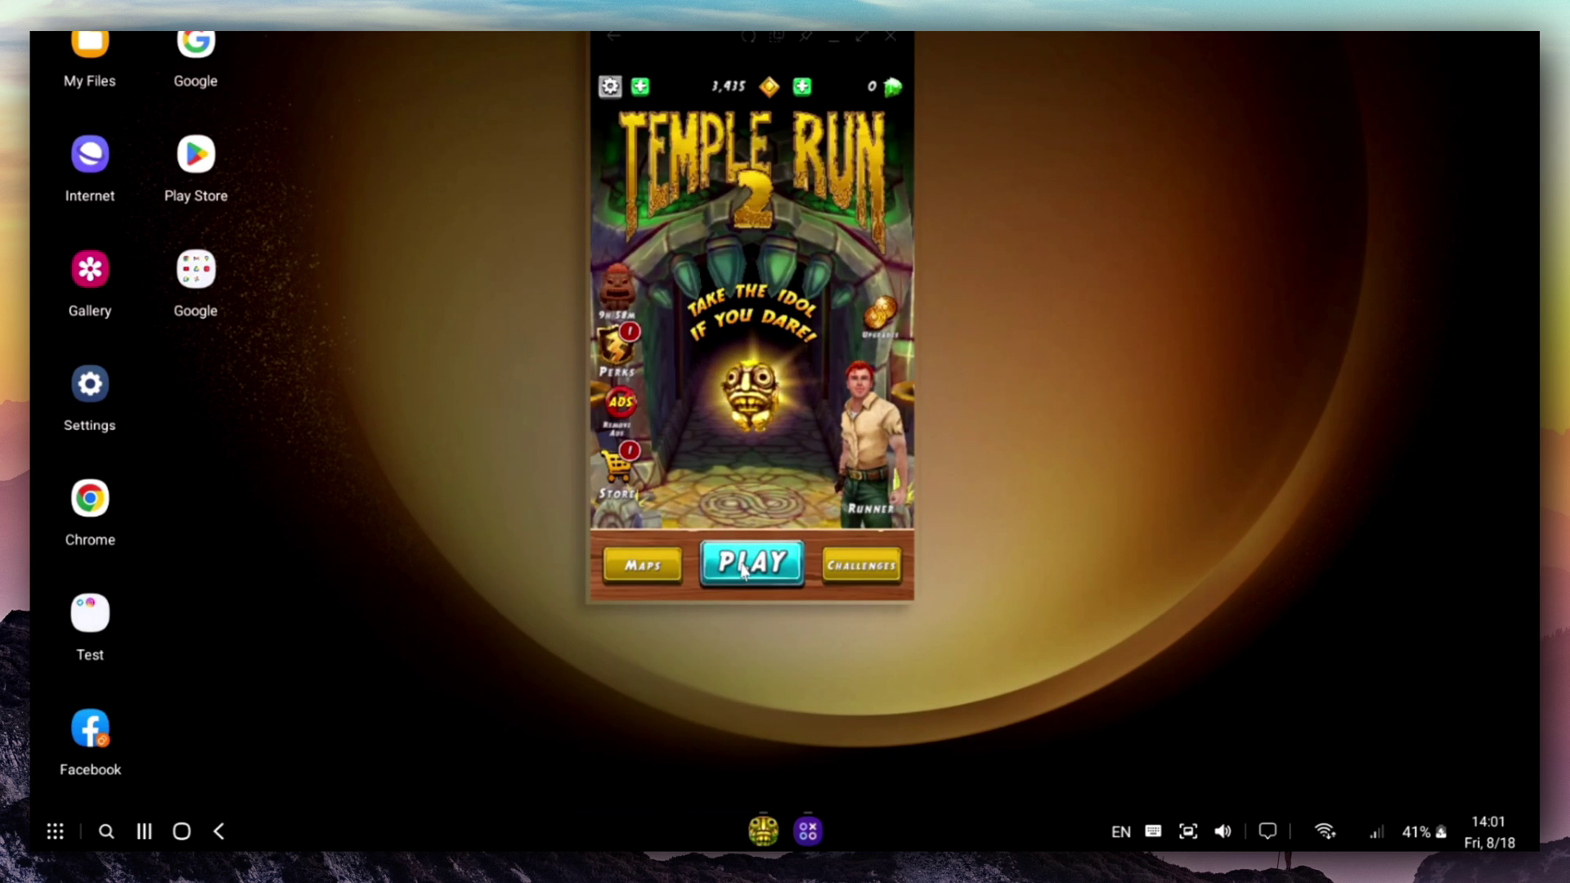
left_click(741, 564)
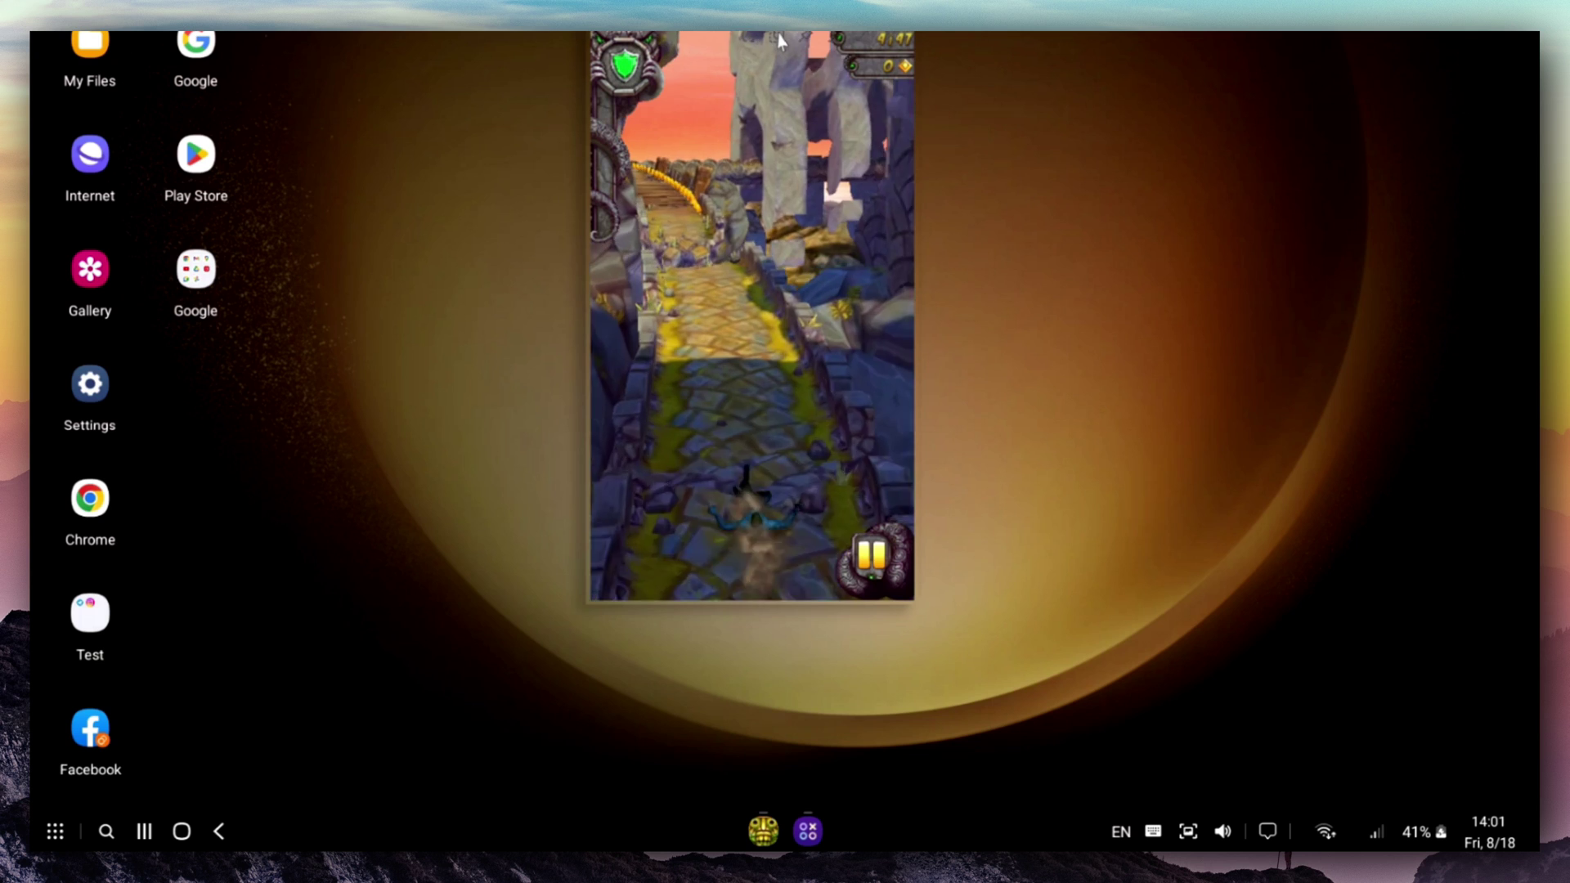
left_click(778, 40)
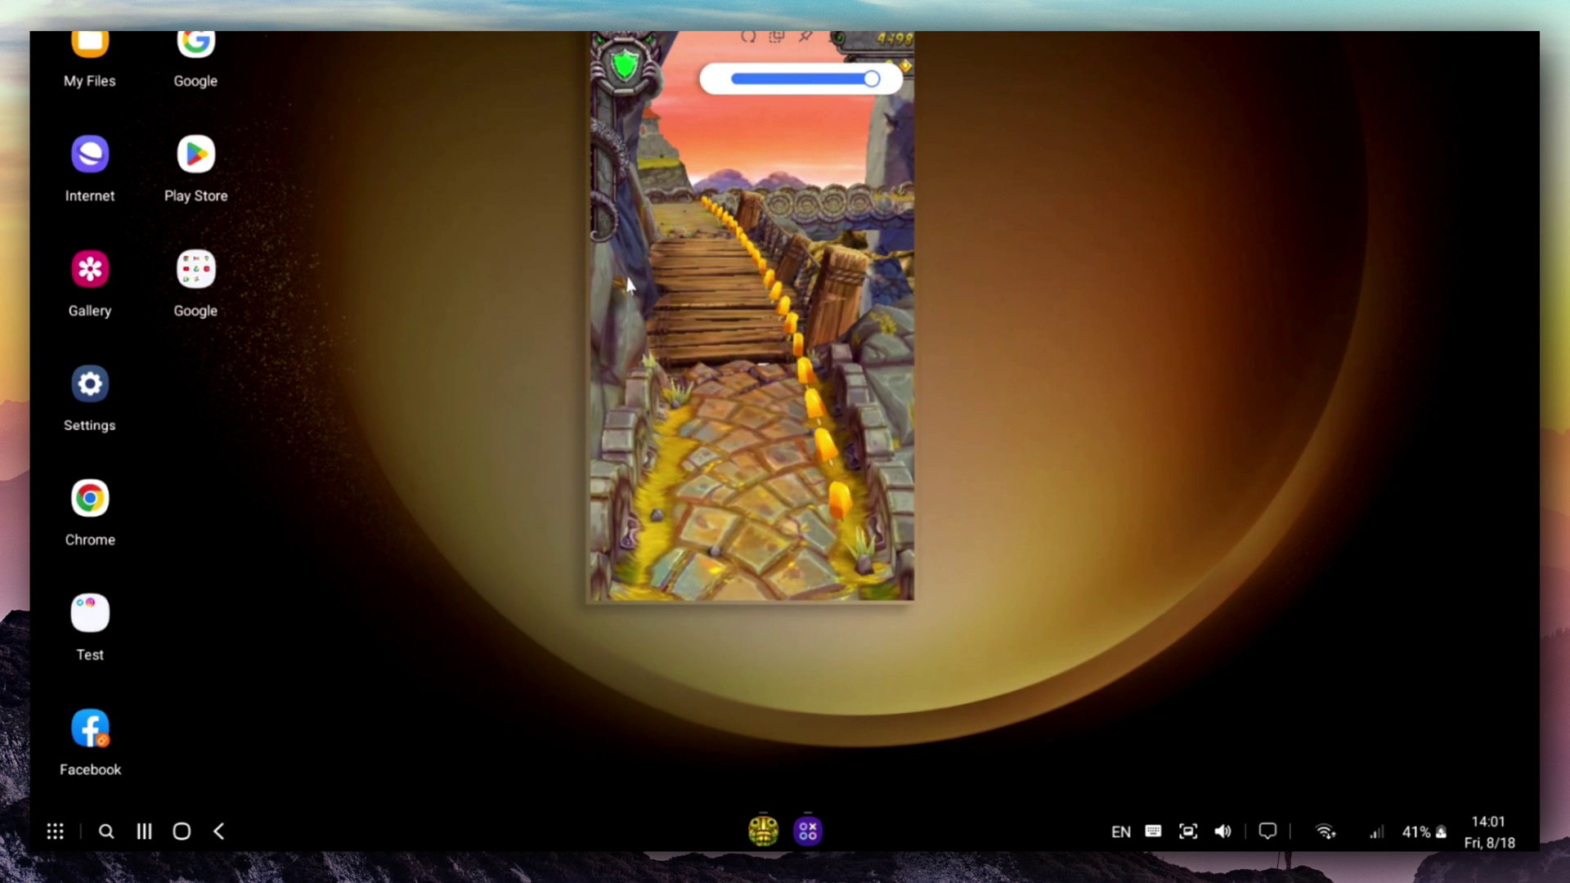
Step: Put away the Temple Run 2 game window, leaving the desktop clear
left_click(883, 37)
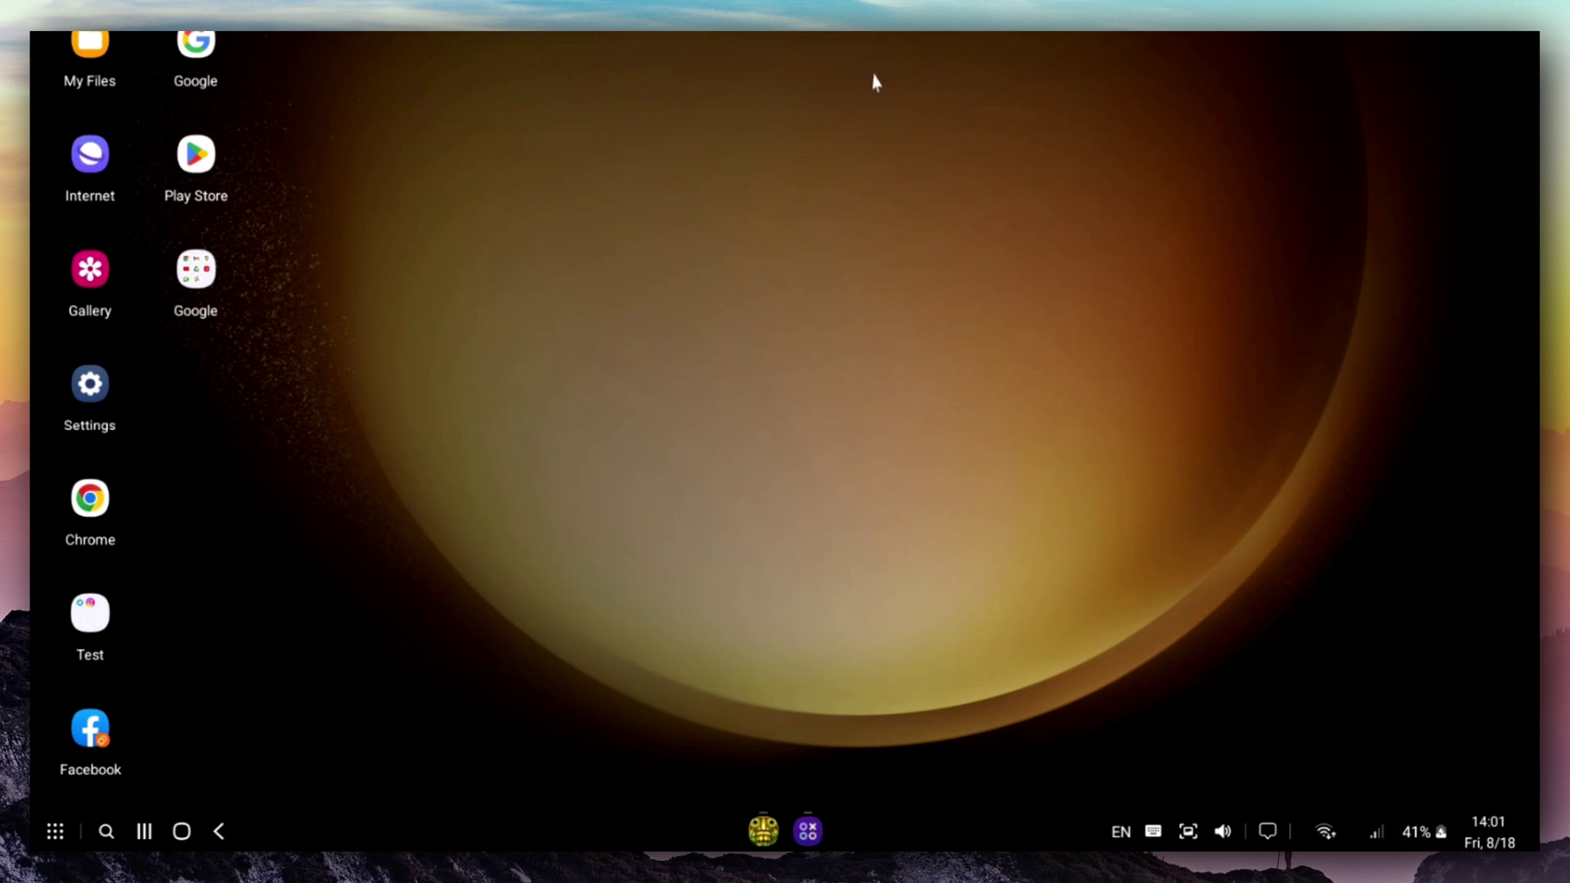